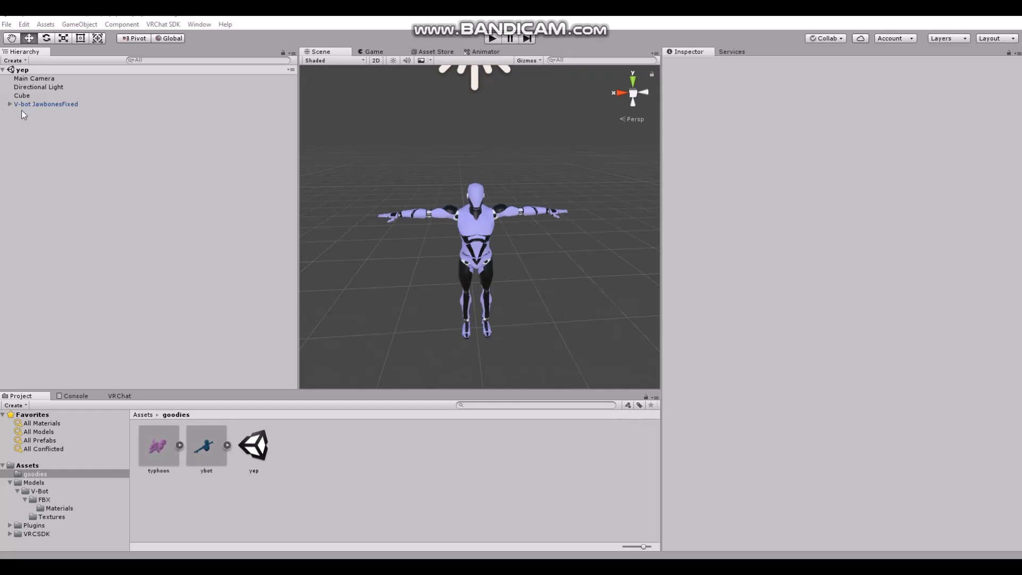
{"action": "scroll", "coordinate": [406, 254], "scroll_direction": "up", "scroll_amount": 4}
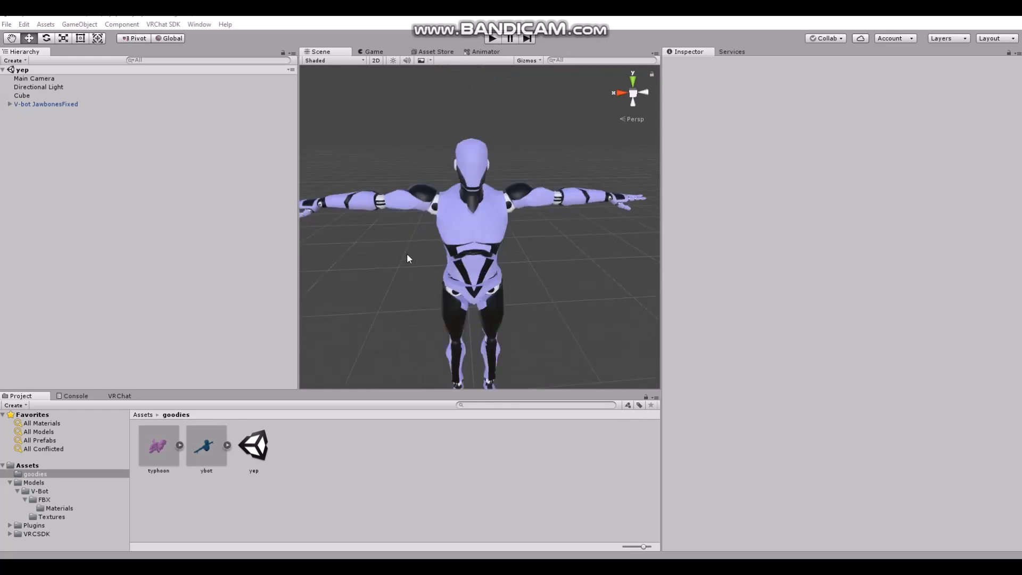
{"action": "scroll", "coordinate": [381, 244], "scroll_direction": "down", "scroll_amount": 4}
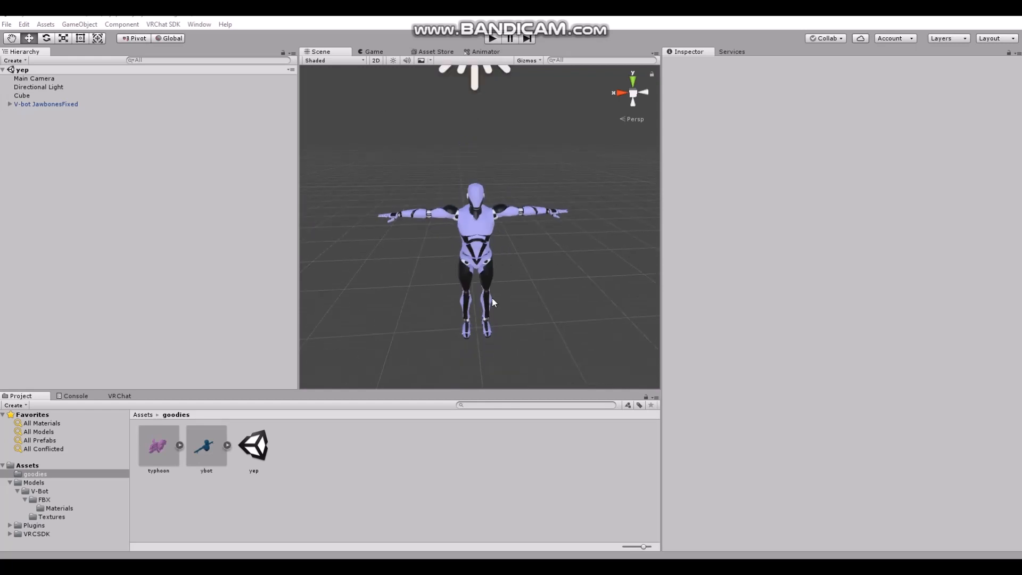
{"action": "scroll", "coordinate": [402, 279], "scroll_direction": "up", "scroll_amount": 4}
{"action": "scroll", "coordinate": [434, 276], "scroll_direction": "down", "scroll_amount": 4}
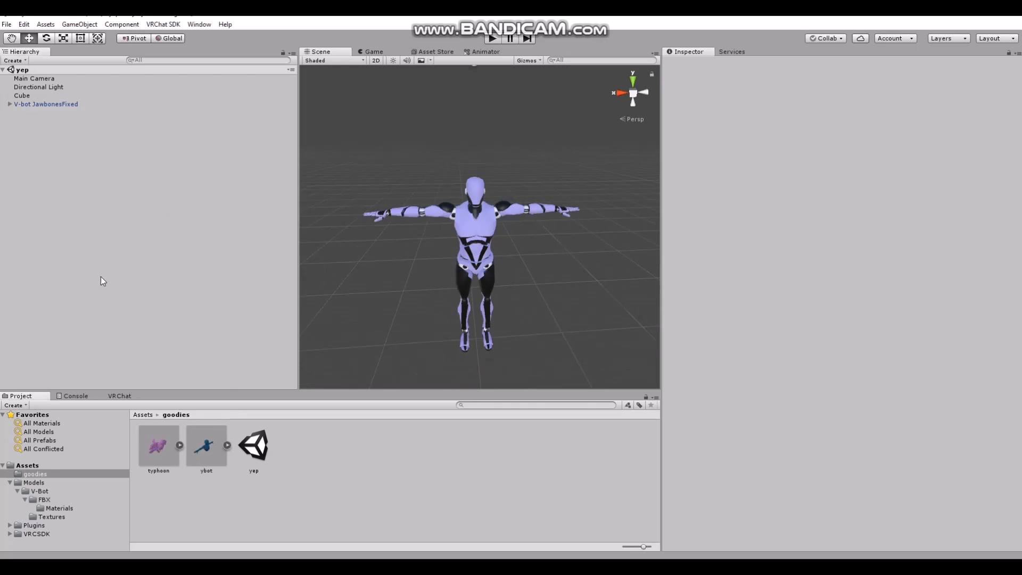
Add the typhoon model to the scene and move it beside the robot avatar, to about X 0.69
{"action": "left_click_drag", "start_coordinate": [147, 446], "coordinate": [98, 313]}
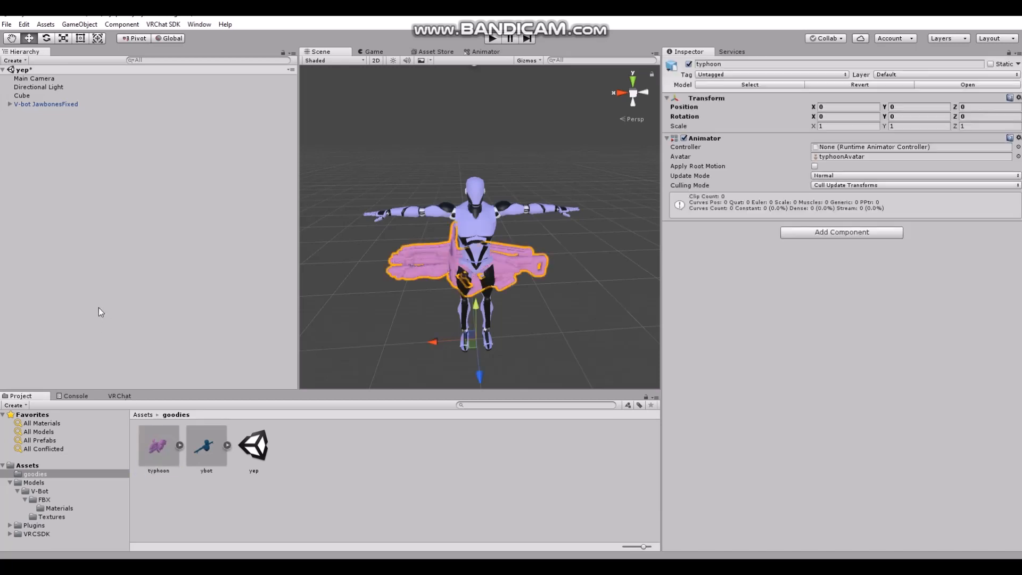
{"action": "left_click_drag", "start_coordinate": [444, 346], "coordinate": [394, 327]}
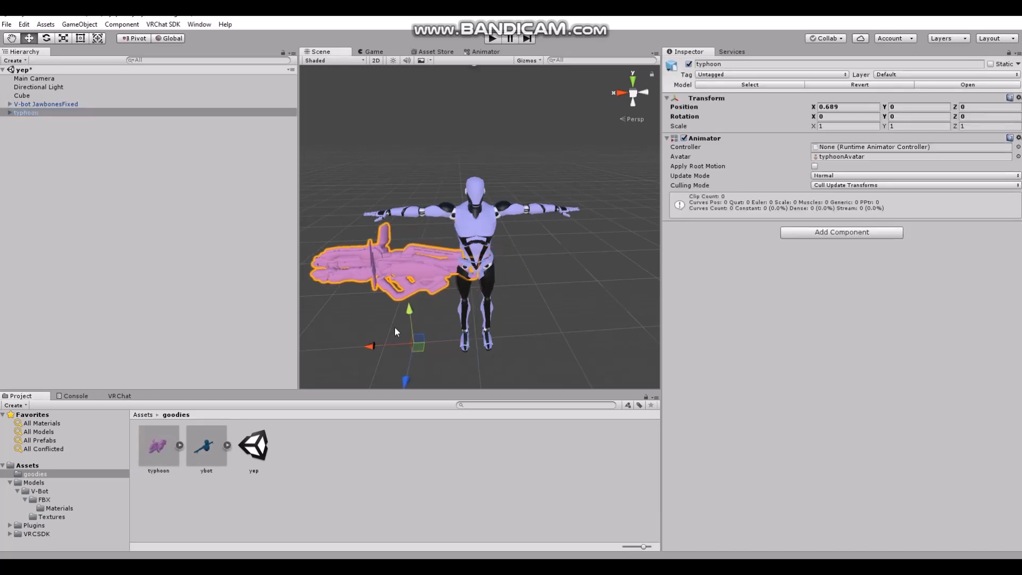
{"action": "middle_click_drag", "start_coordinate": [373, 314], "coordinate": [416, 291]}
Rename the typhoon object as gun
{"action": "scroll", "coordinate": [424, 300], "scroll_direction": "up", "scroll_amount": 6}
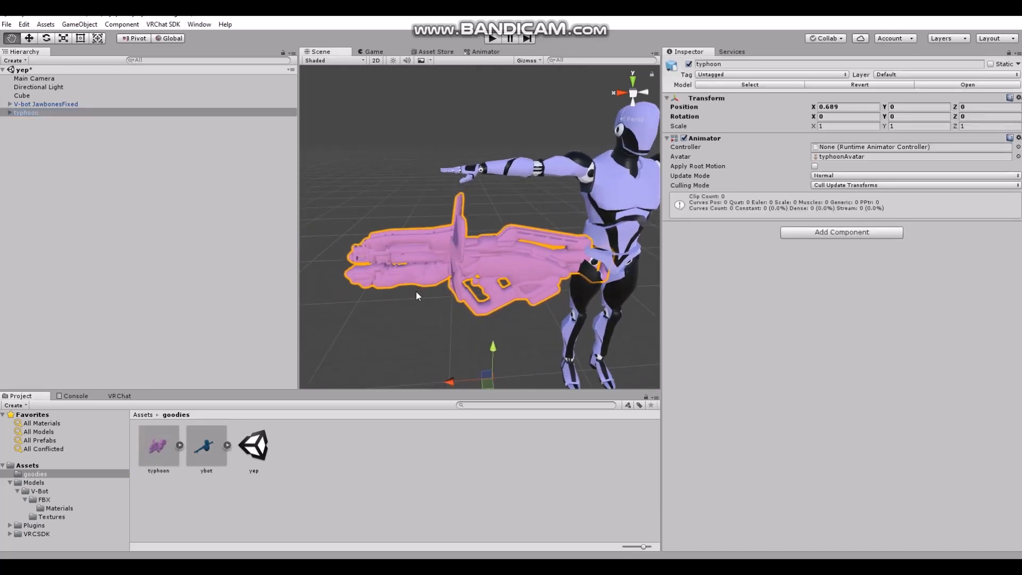
{"action": "left_click", "coordinate": [707, 64]}
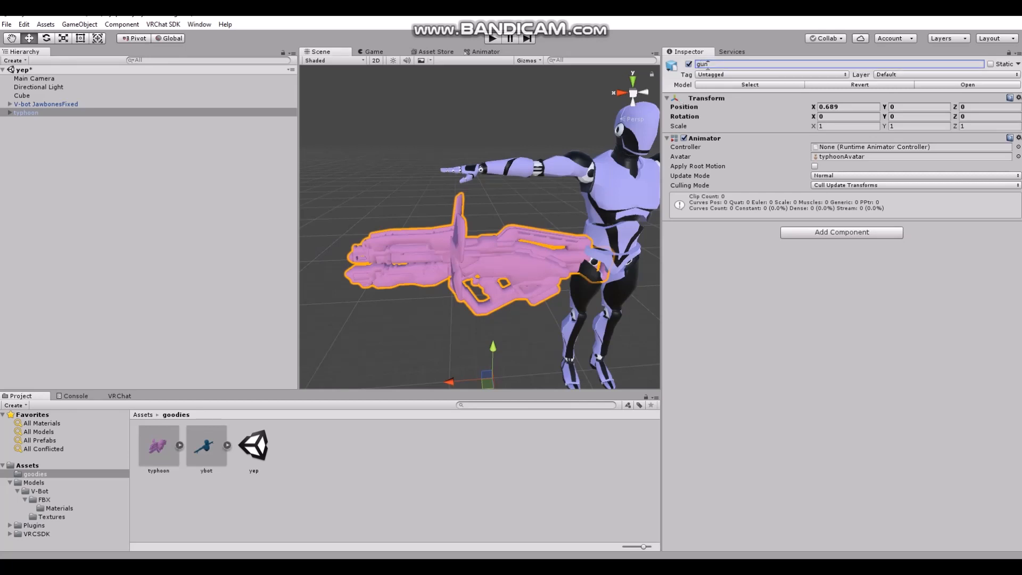
{"action": "scroll", "coordinate": [500, 320], "scroll_direction": "down", "scroll_amount": 5}
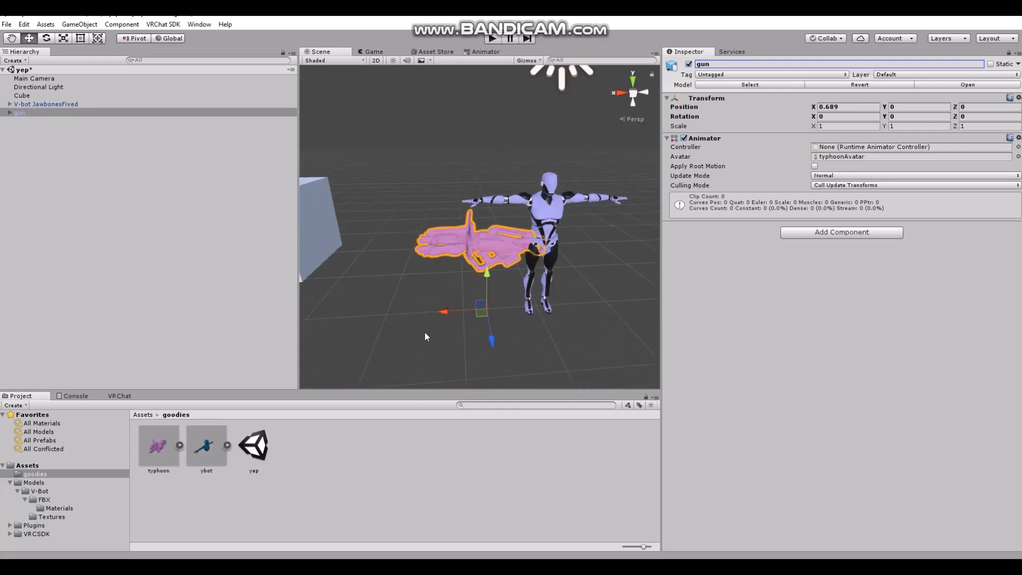
Rotate the gun to -90 degrees about the X axis
{"action": "left_click", "coordinate": [47, 40]}
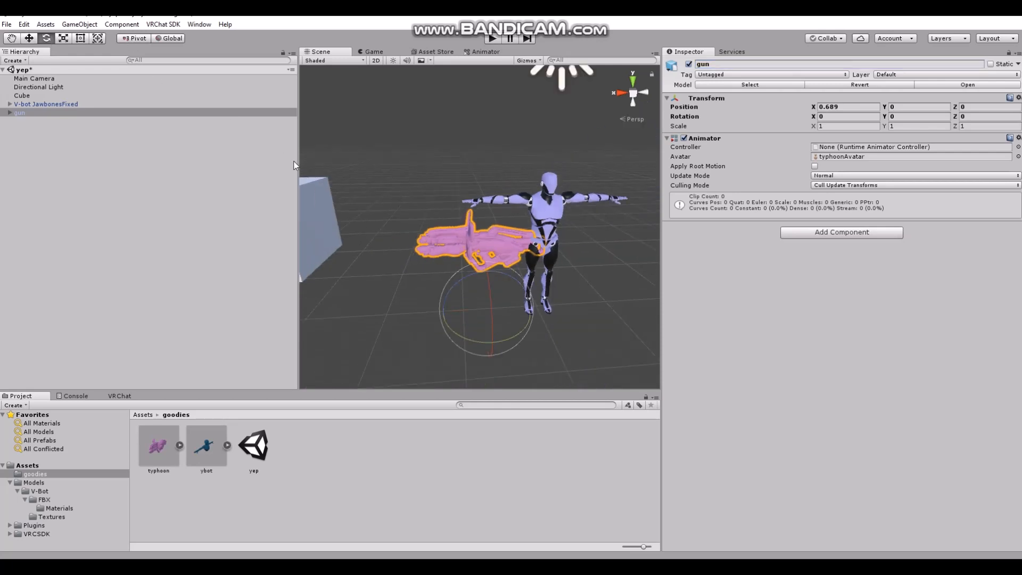
{"action": "left_click_drag", "start_coordinate": [489, 299], "coordinate": [487, 208]}
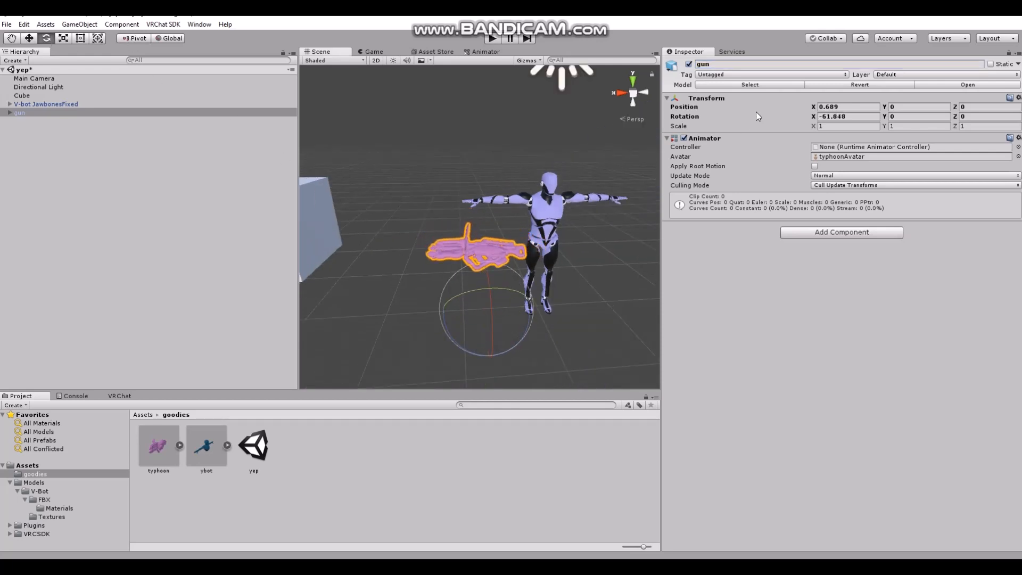
{"action": "left_click", "coordinate": [836, 116]}
{"action": "type", "text": "-90"}
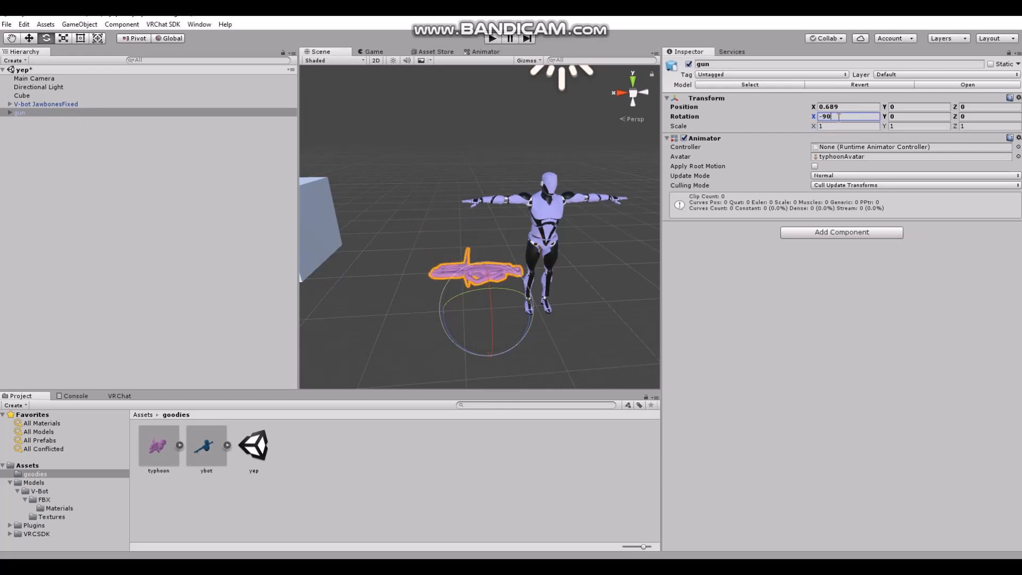
Position the gun at the avatar's outstretched hand, at about X 0.84, Y 1.43, Z 0.75
{"action": "left_click", "coordinate": [28, 41]}
{"action": "left_click_drag", "start_coordinate": [484, 270], "coordinate": [452, 238]}
{"action": "left_click_drag", "start_coordinate": [489, 196], "coordinate": [490, 188]}
{"action": "scroll", "coordinate": [432, 210], "scroll_direction": "up", "scroll_amount": 5}
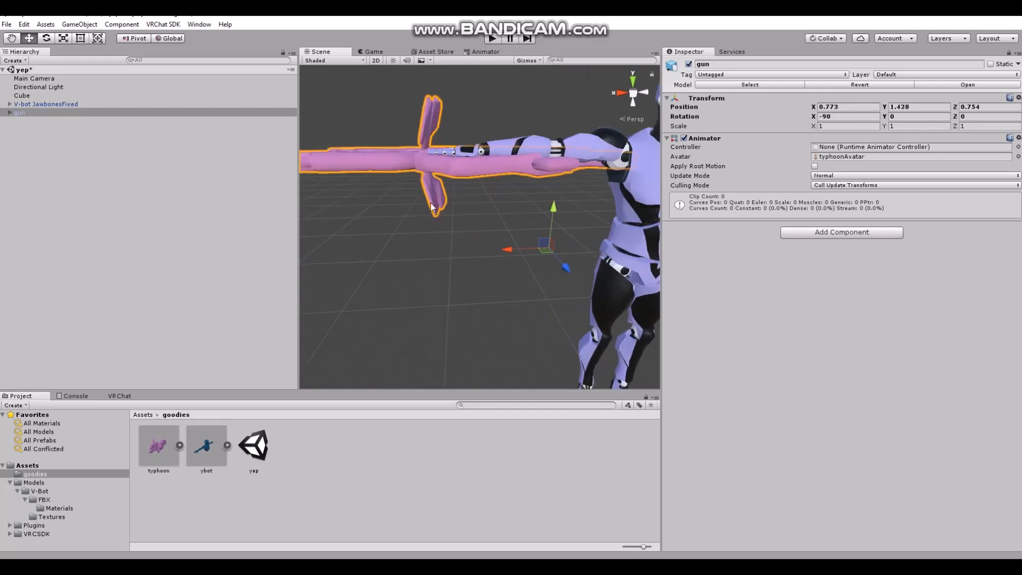
{"action": "middle_click_drag", "start_coordinate": [432, 212], "coordinate": [434, 348]}
{"action": "left_click_drag", "start_coordinate": [404, 196], "coordinate": [464, 272], "text": "alt"}
{"action": "middle_click_drag", "start_coordinate": [464, 273], "coordinate": [498, 322]}
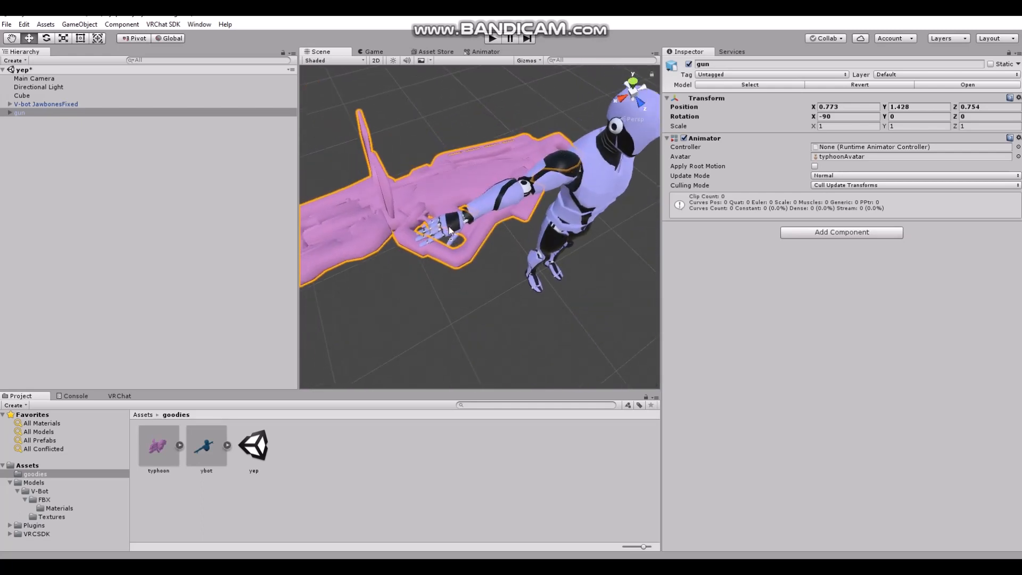
{"action": "scroll", "coordinate": [497, 321], "scroll_direction": "down", "scroll_amount": 5}
{"action": "left_click_drag", "start_coordinate": [494, 333], "coordinate": [491, 340]}
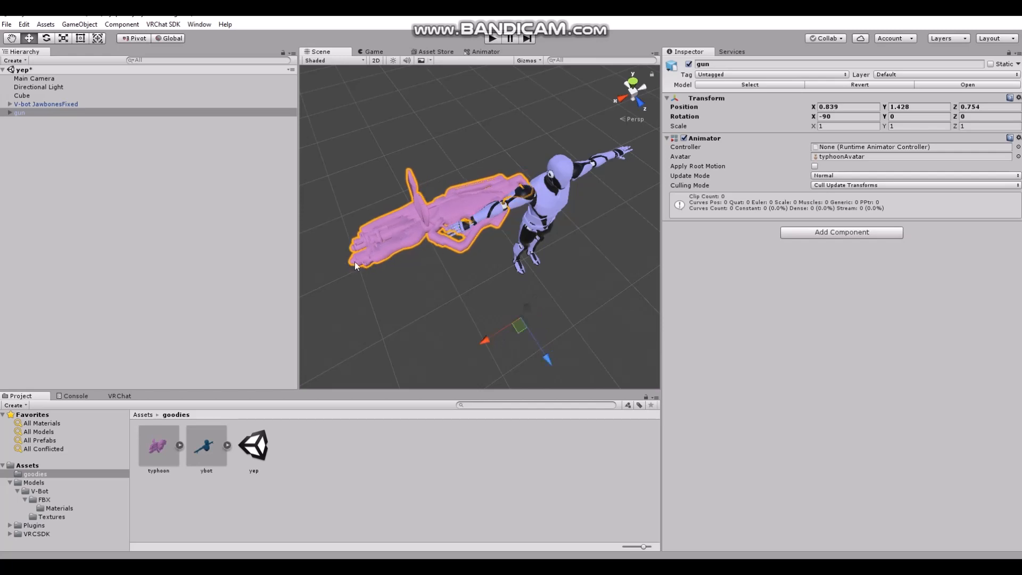
{"action": "left_click_drag", "start_coordinate": [433, 296], "coordinate": [347, 225], "text": "alt"}
{"action": "left_click", "coordinate": [348, 226]}
{"action": "left_click", "coordinate": [116, 266]}
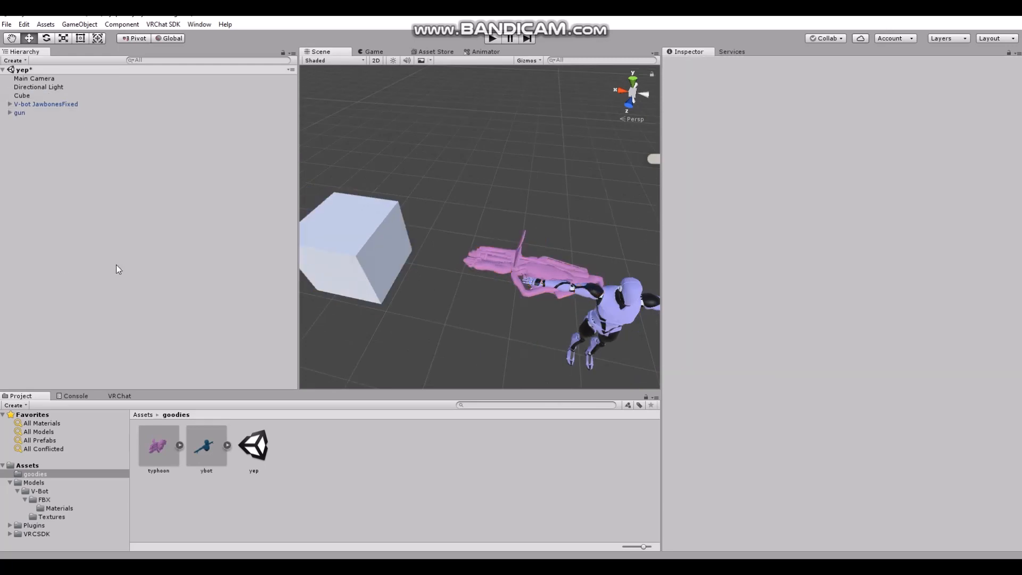
Create a plane in the scene and lower it to about Y -0.02 as a floor under the avatar
{"action": "left_click_drag", "start_coordinate": [396, 290], "coordinate": [438, 212], "text": "alt"}
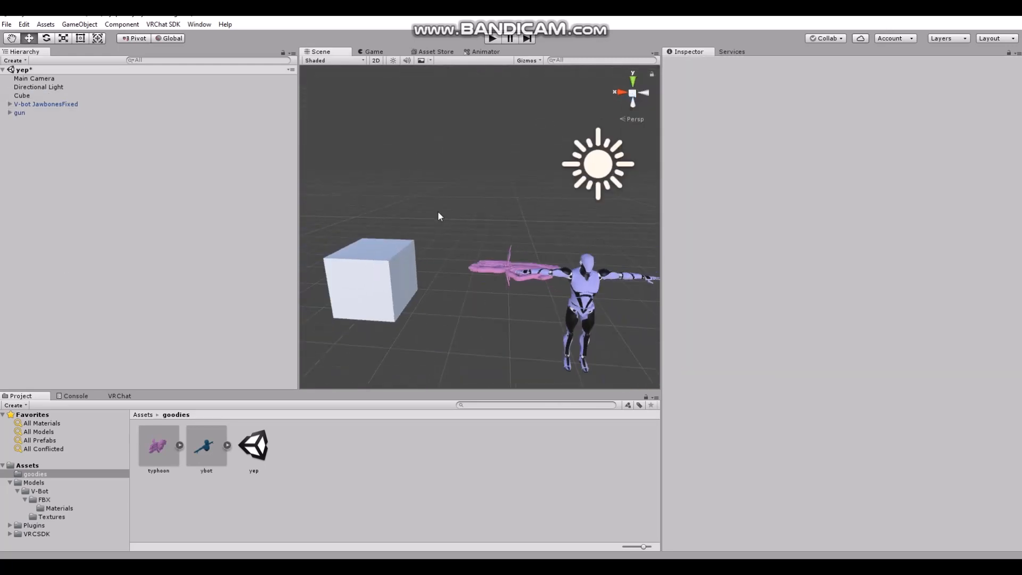
{"action": "right_click", "coordinate": [92, 253]}
{"action": "mouse_move", "coordinate": [110, 354]}
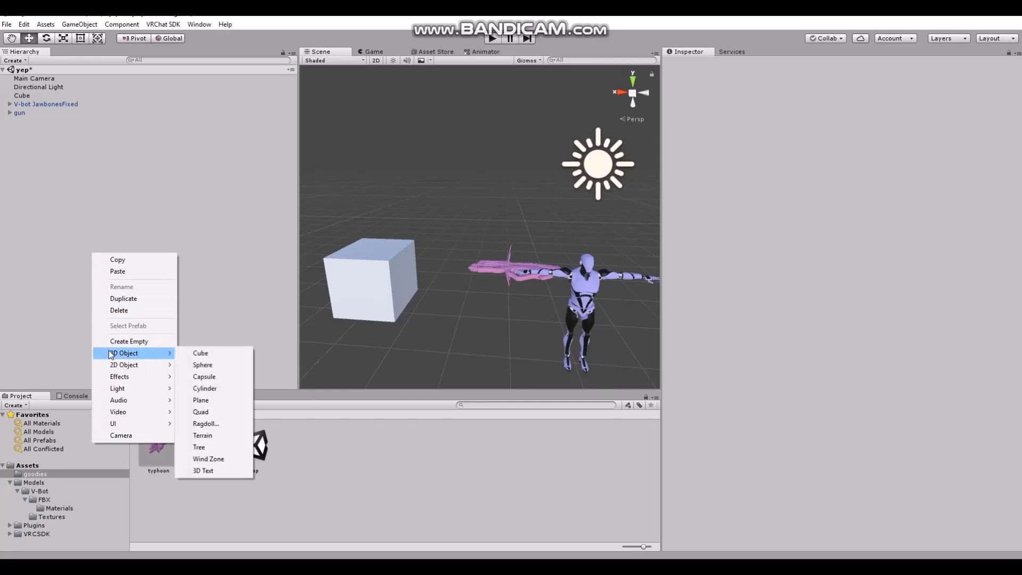
{"action": "left_click", "coordinate": [203, 400]}
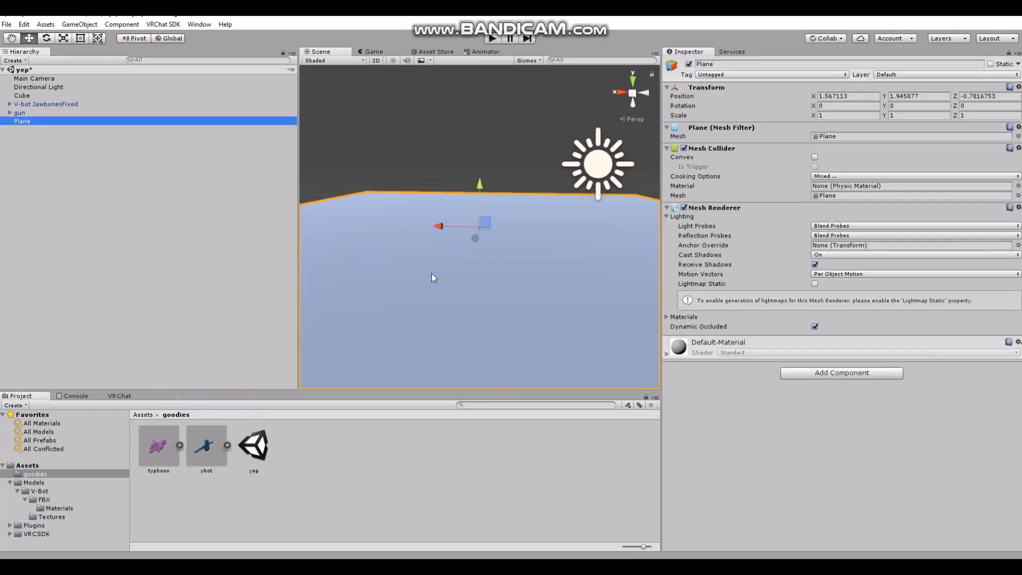
{"action": "left_click_drag", "start_coordinate": [487, 181], "coordinate": [476, 264]}
{"action": "scroll", "coordinate": [397, 247], "scroll_direction": "up", "scroll_amount": 2}
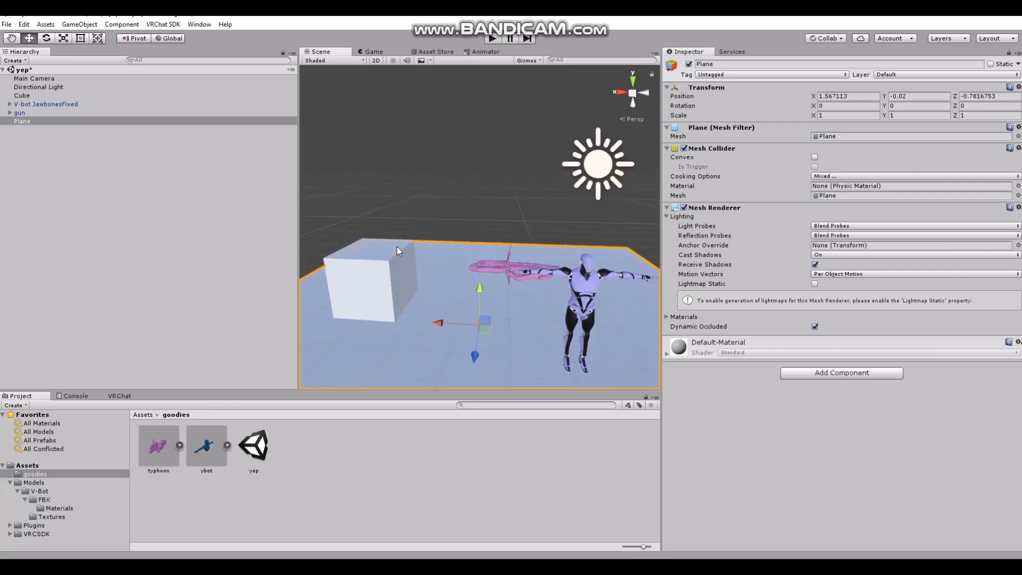
Add a Rigidbody component to the cube
{"action": "middle_click_drag", "start_coordinate": [397, 247], "coordinate": [475, 182]}
{"action": "scroll", "coordinate": [408, 169], "scroll_direction": "up", "scroll_amount": 2}
{"action": "left_click", "coordinate": [404, 148]}
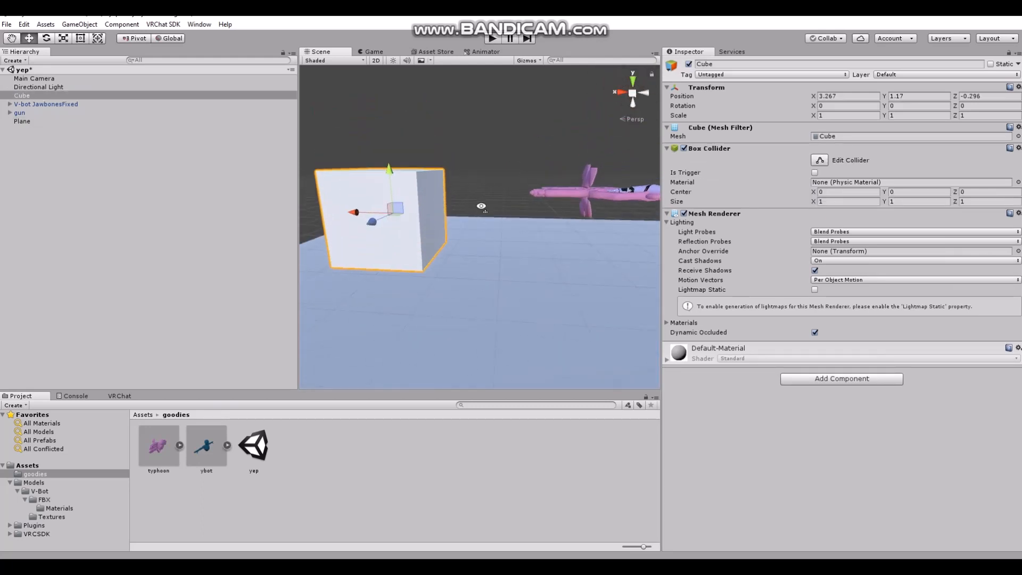
{"action": "left_click_drag", "start_coordinate": [481, 206], "coordinate": [497, 213], "text": "alt"}
{"action": "left_click", "coordinate": [840, 380]}
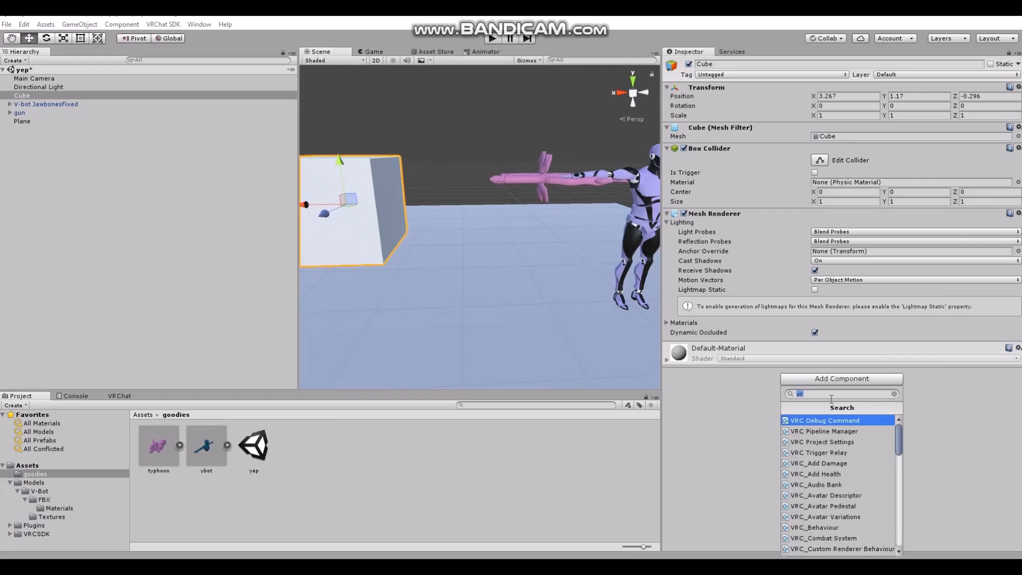
{"action": "type", "text": "rig"}
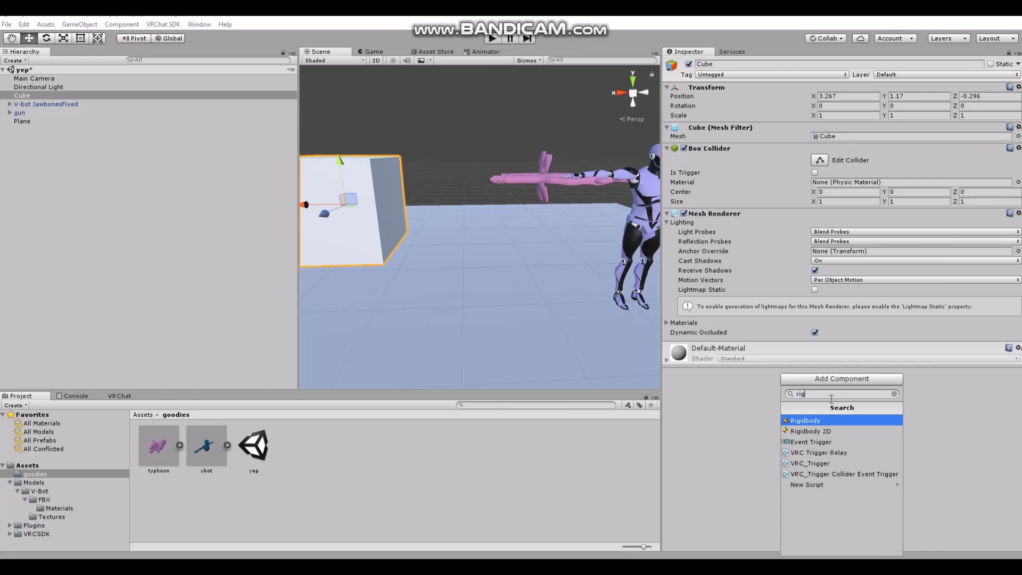
{"action": "left_click", "coordinate": [798, 422]}
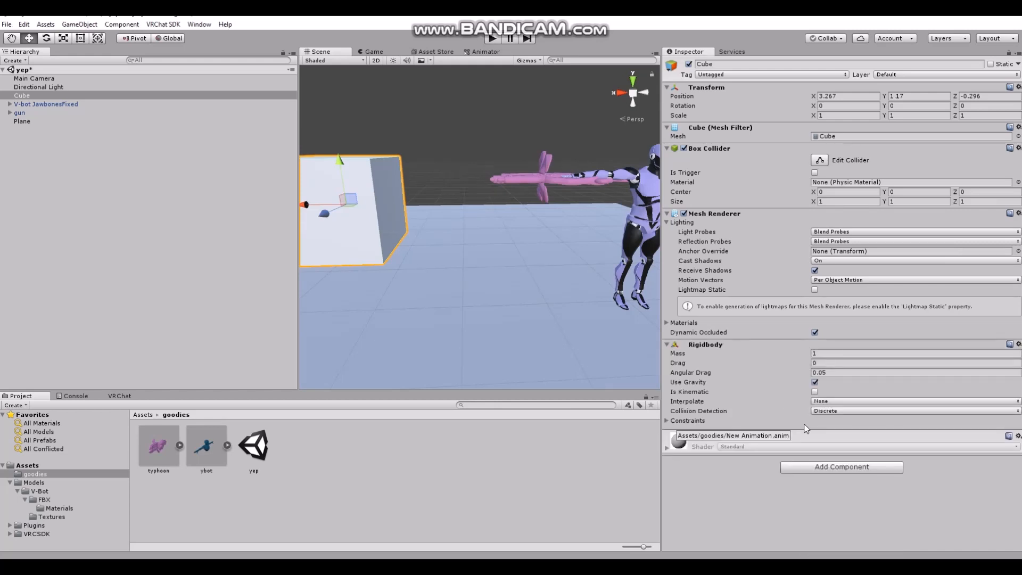
Create a particle system at the scene root and move it to about Z 0.27, between the cube and the gun
{"action": "scroll", "coordinate": [489, 329], "scroll_direction": "down", "scroll_amount": 3}
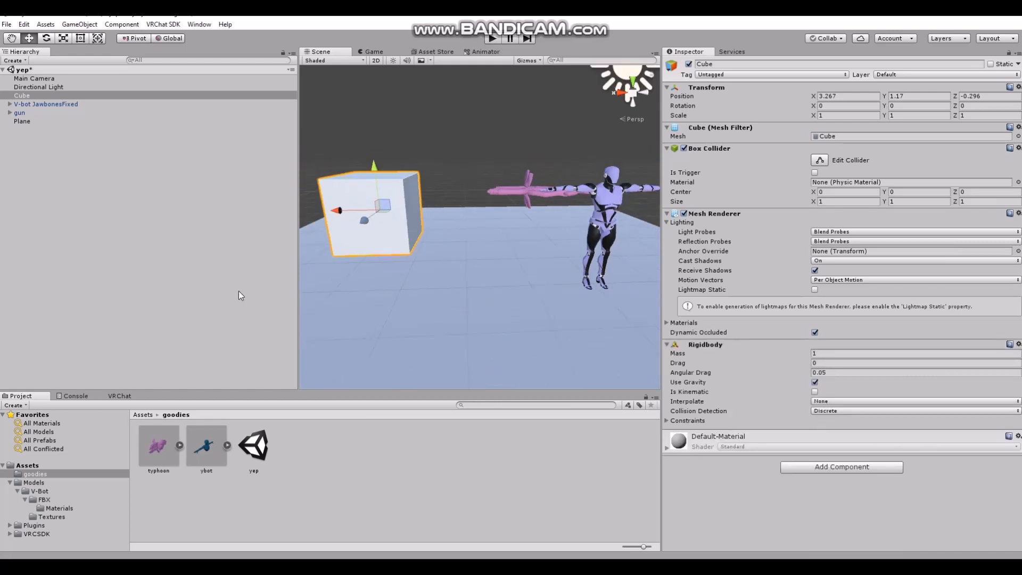
{"action": "left_click", "coordinate": [175, 290]}
{"action": "right_click", "coordinate": [59, 212]}
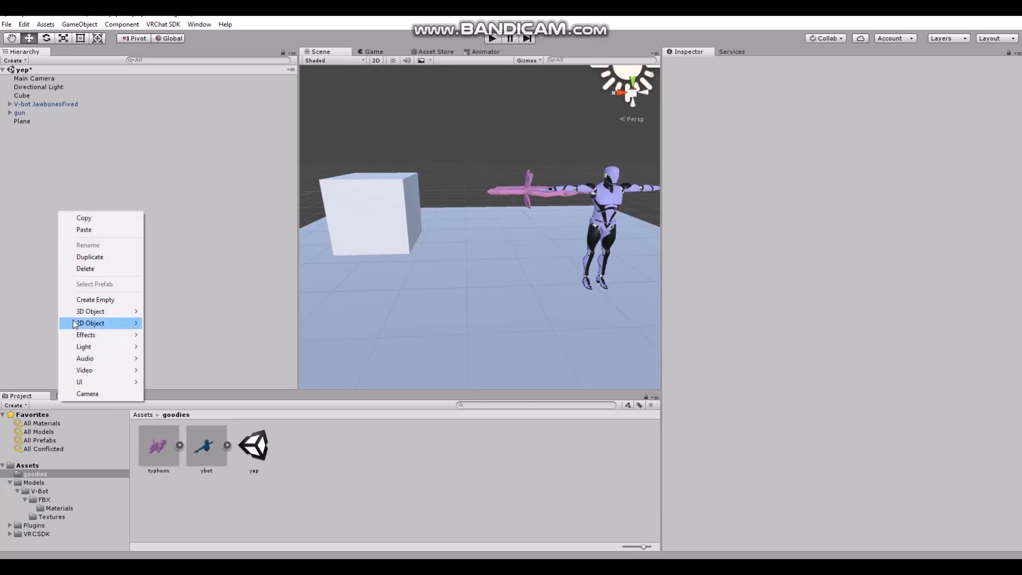
{"action": "mouse_move", "coordinate": [72, 320]}
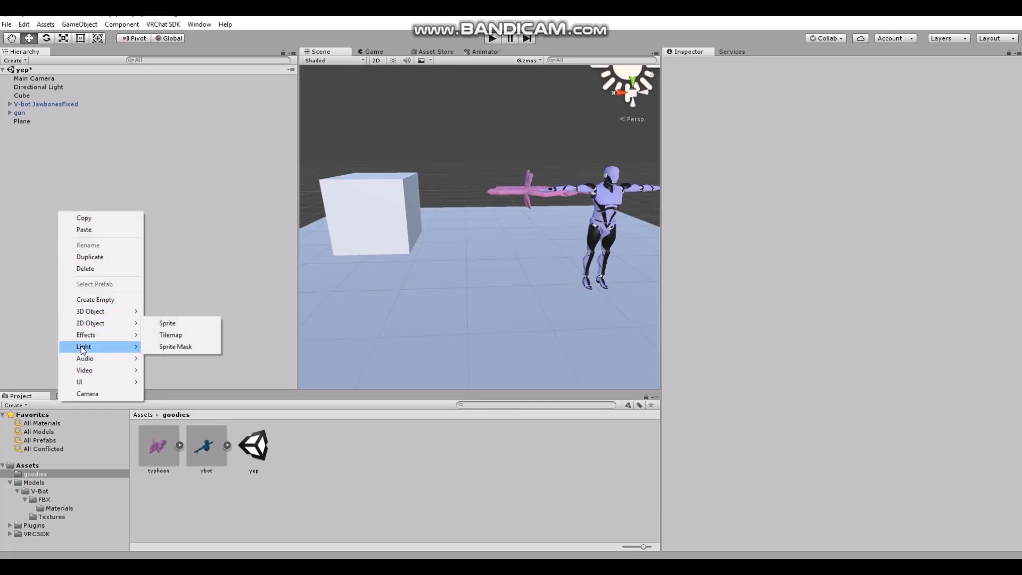
{"action": "left_click", "coordinate": [174, 336]}
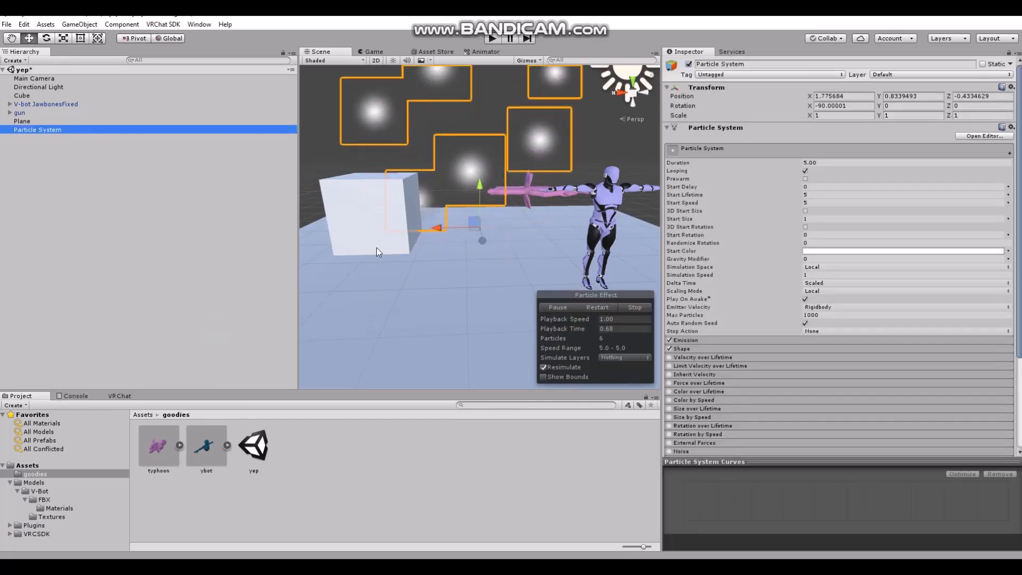
{"action": "left_click_drag", "start_coordinate": [481, 286], "coordinate": [484, 322]}
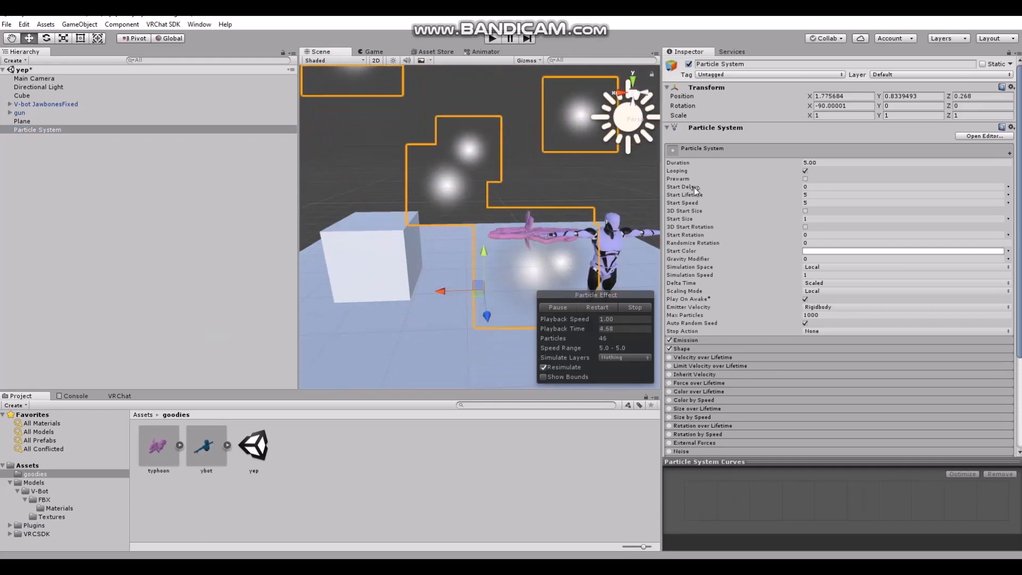
Disable the particle system's Shape module and raise the emitter to about Y 1.13
{"action": "left_click", "coordinate": [669, 349]}
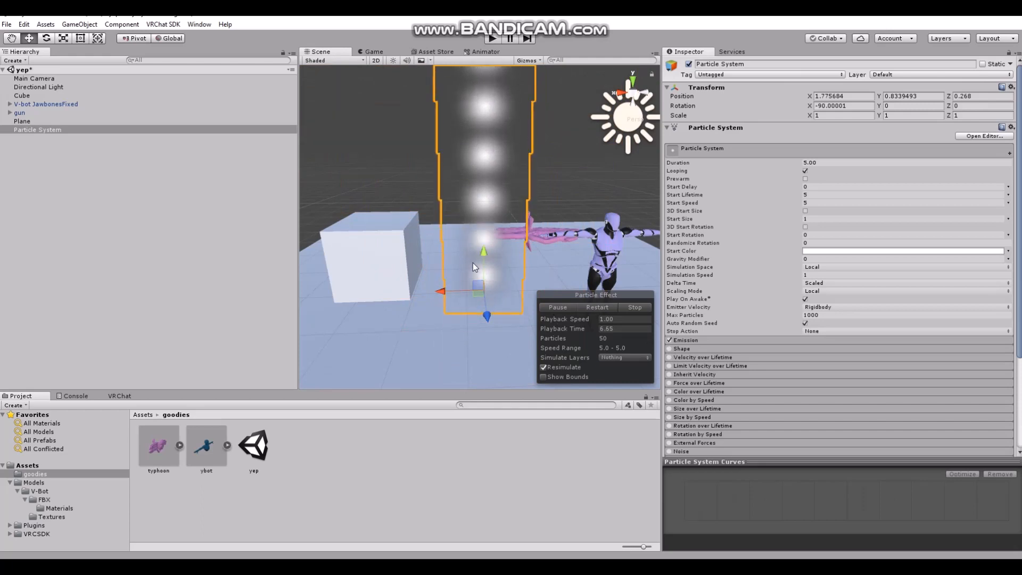
{"action": "left_click_drag", "start_coordinate": [483, 263], "coordinate": [484, 241]}
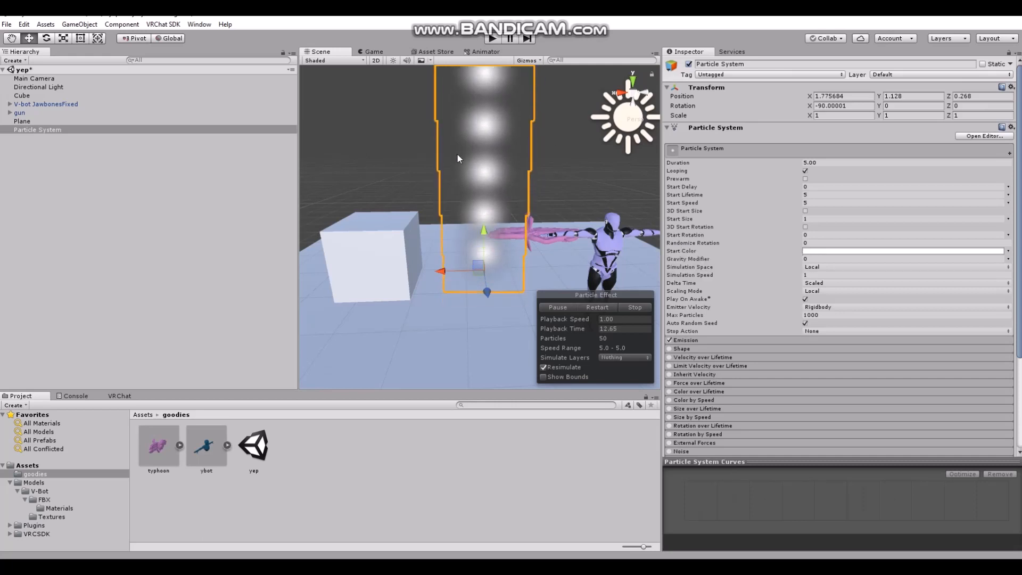
{"action": "scroll", "coordinate": [442, 235], "scroll_direction": "up", "scroll_amount": 5}
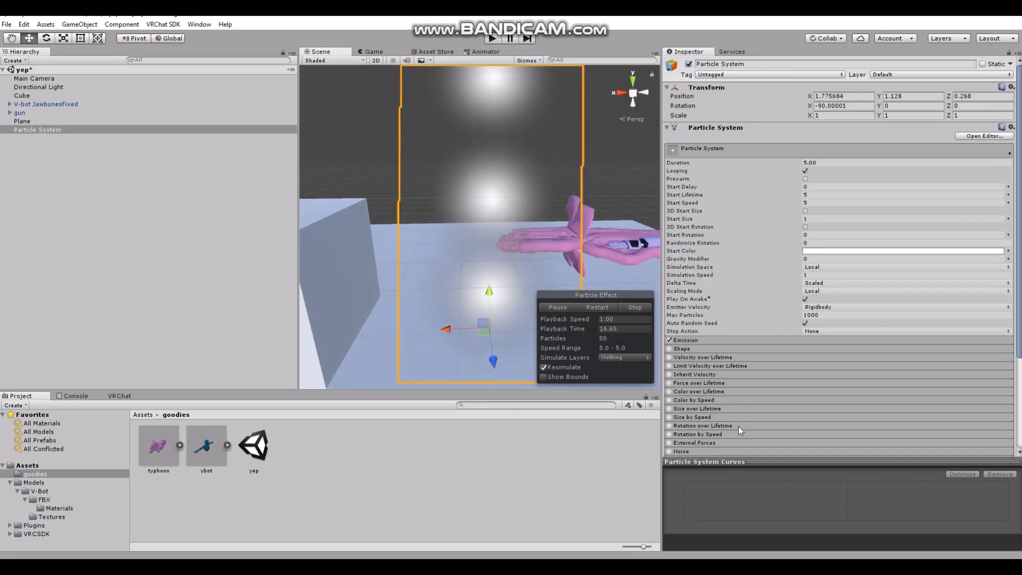
Expand and enable the particle system's Collision module
{"action": "scroll", "coordinate": [719, 415], "scroll_direction": "down", "scroll_amount": 3}
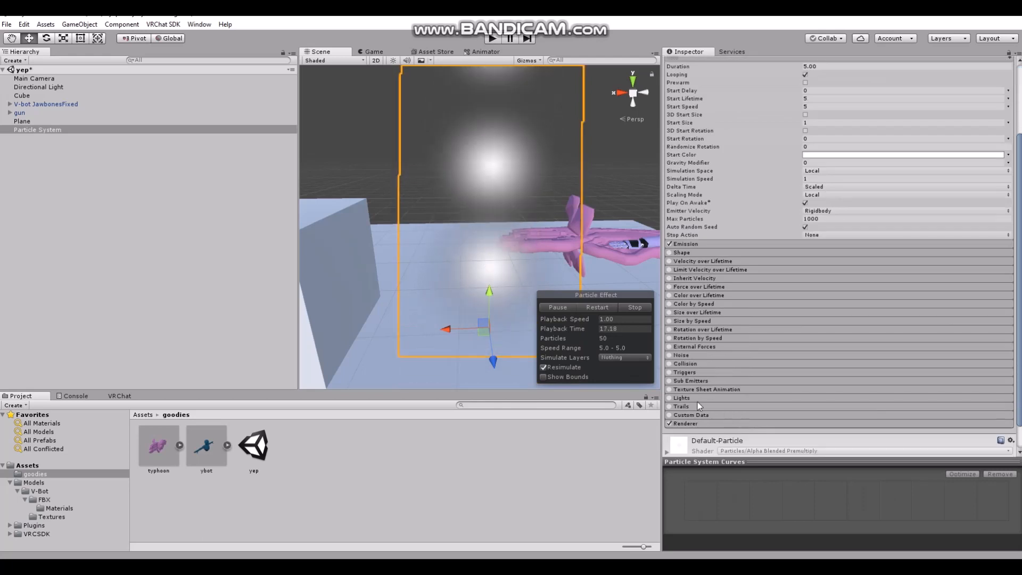
{"action": "left_click", "coordinate": [687, 365]}
{"action": "scroll", "coordinate": [730, 398], "scroll_direction": "down", "scroll_amount": 2}
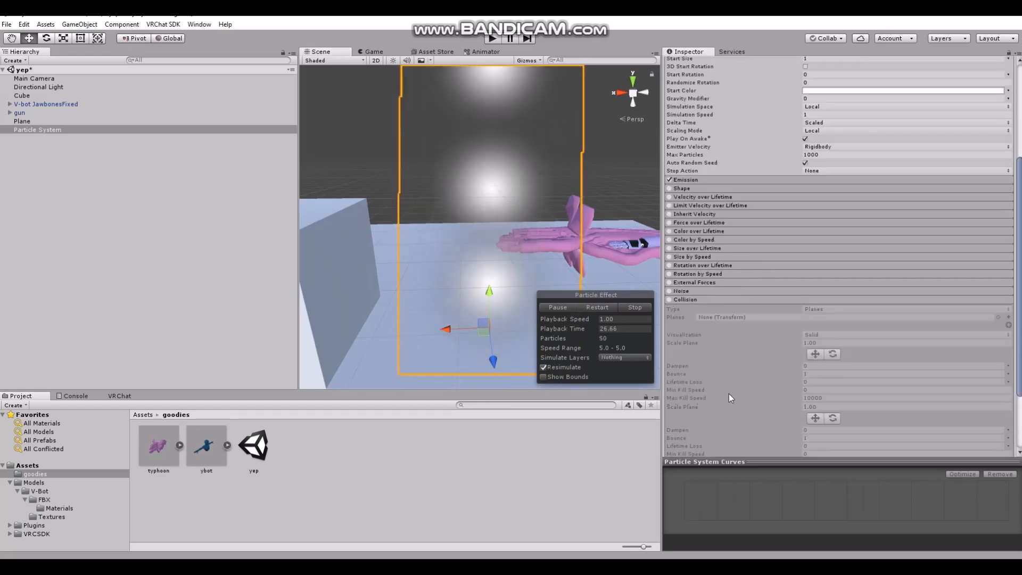
{"action": "left_click", "coordinate": [669, 299]}
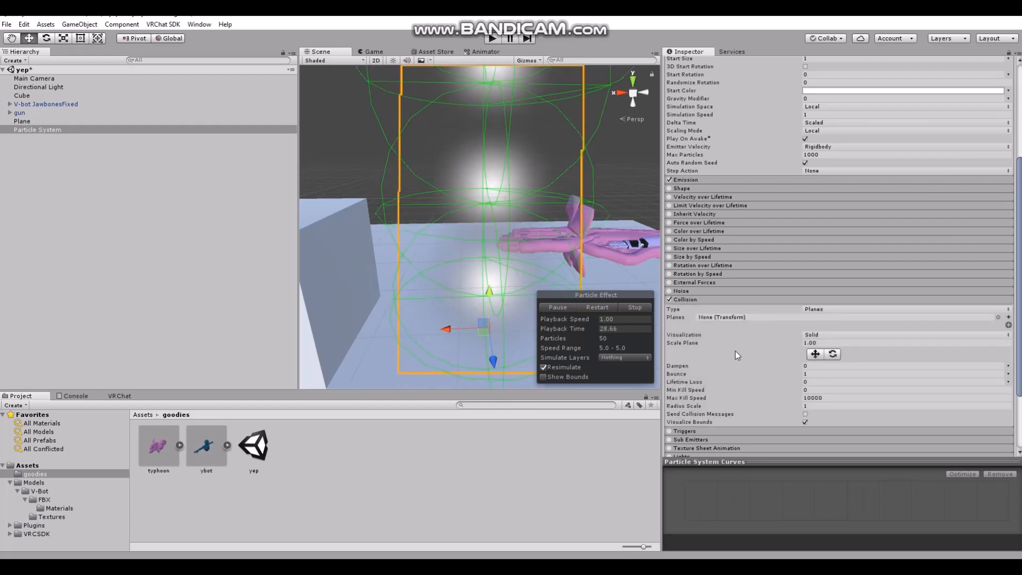
{"action": "scroll", "coordinate": [736, 351], "scroll_direction": "down", "scroll_amount": 3}
{"action": "scroll", "coordinate": [480, 225], "scroll_direction": "down", "scroll_amount": 5}
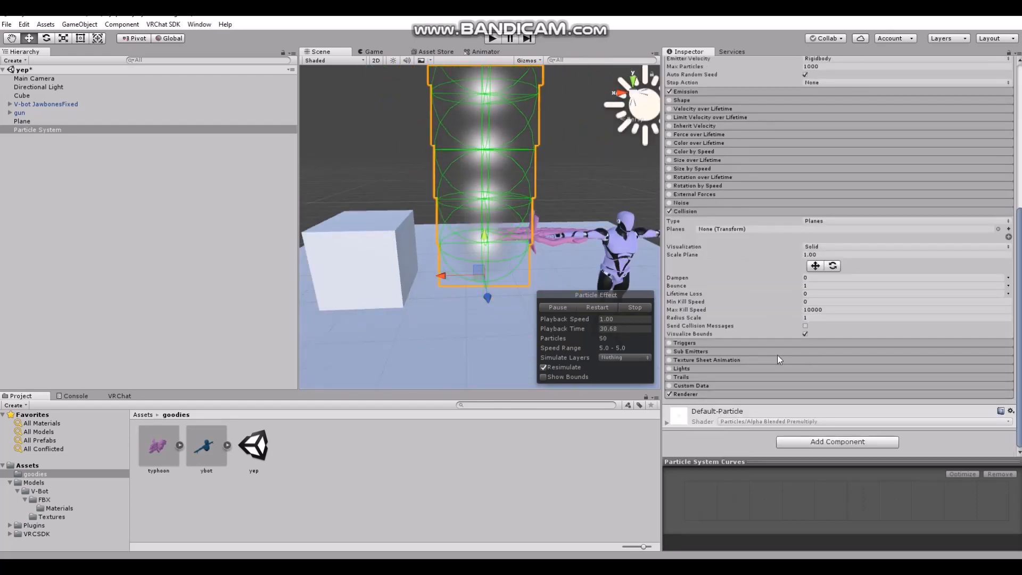
Set the Collision module's type to World and review the layers available under Collides With
{"action": "scroll", "coordinate": [777, 356], "scroll_direction": "up", "scroll_amount": 3}
{"action": "left_click", "coordinate": [823, 317]}
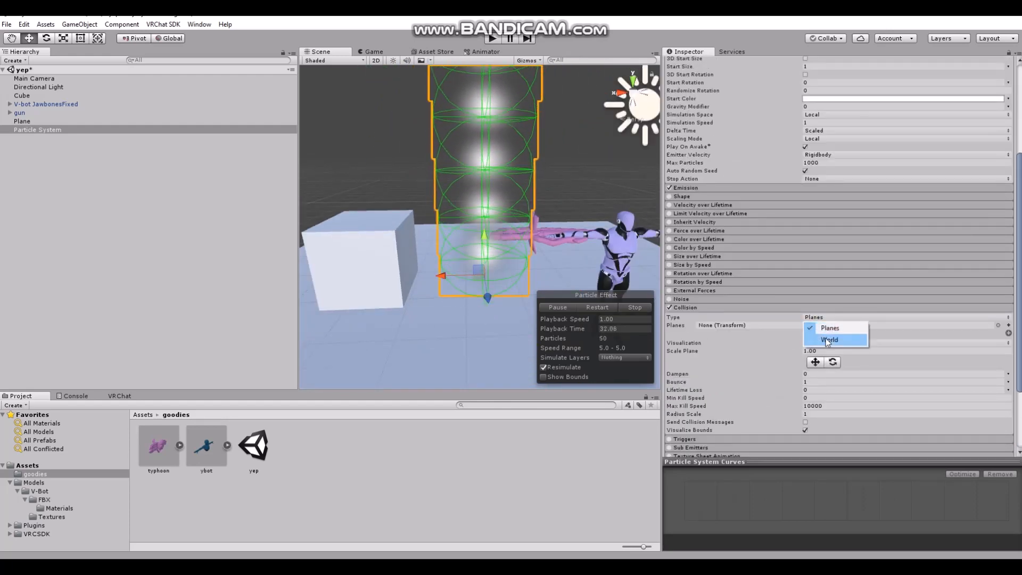
{"action": "left_click", "coordinate": [827, 340]}
{"action": "scroll", "coordinate": [743, 380], "scroll_direction": "down", "scroll_amount": 3}
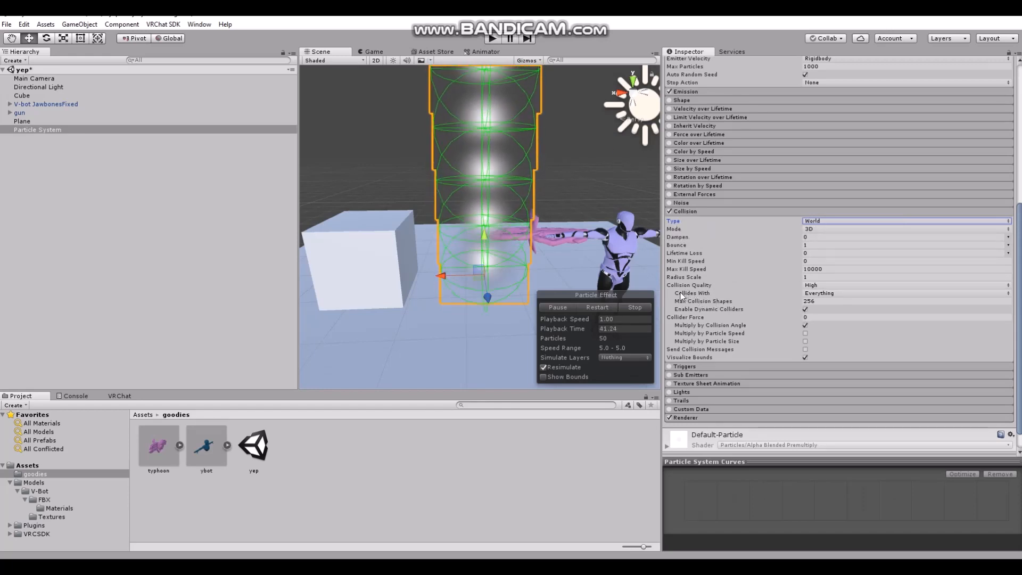
{"action": "left_click", "coordinate": [826, 293]}
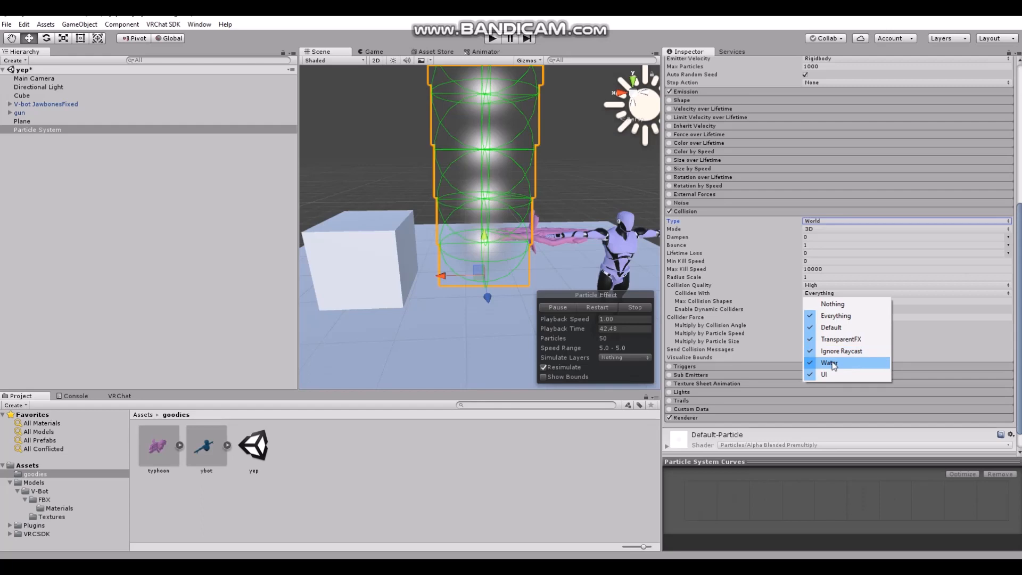
{"action": "left_click", "coordinate": [714, 231]}
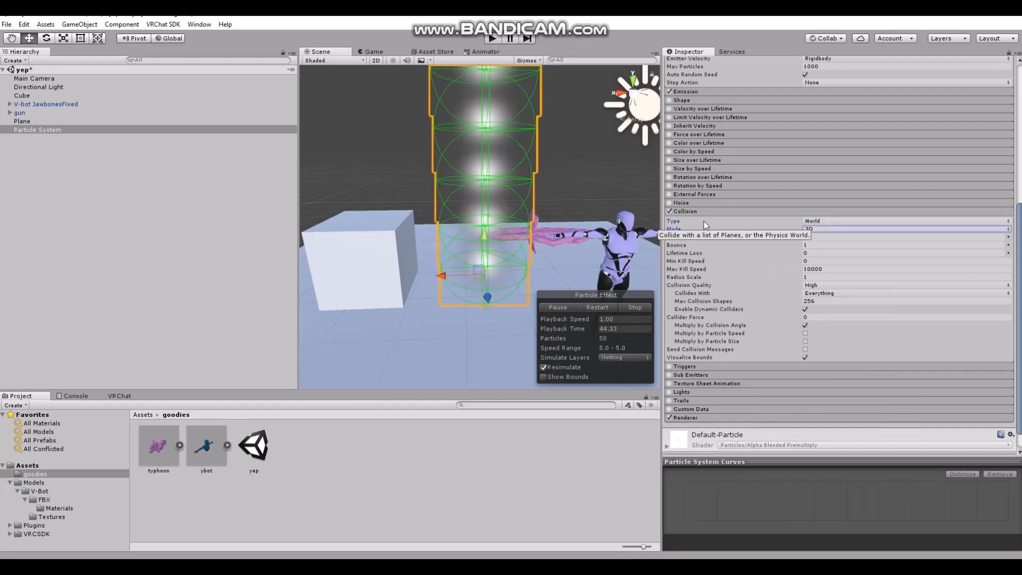
In the Collision module, set Dampen to 1, Bounce to 0 and Lifetime Loss to 1
{"action": "left_click", "coordinate": [713, 237]}
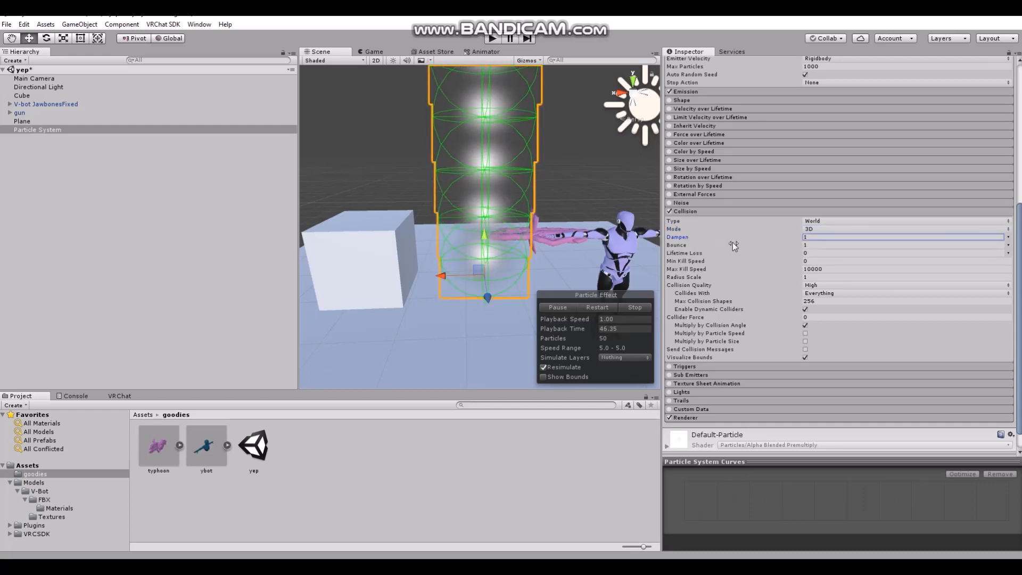
{"action": "left_click_drag", "start_coordinate": [701, 245], "coordinate": [654, 241]}
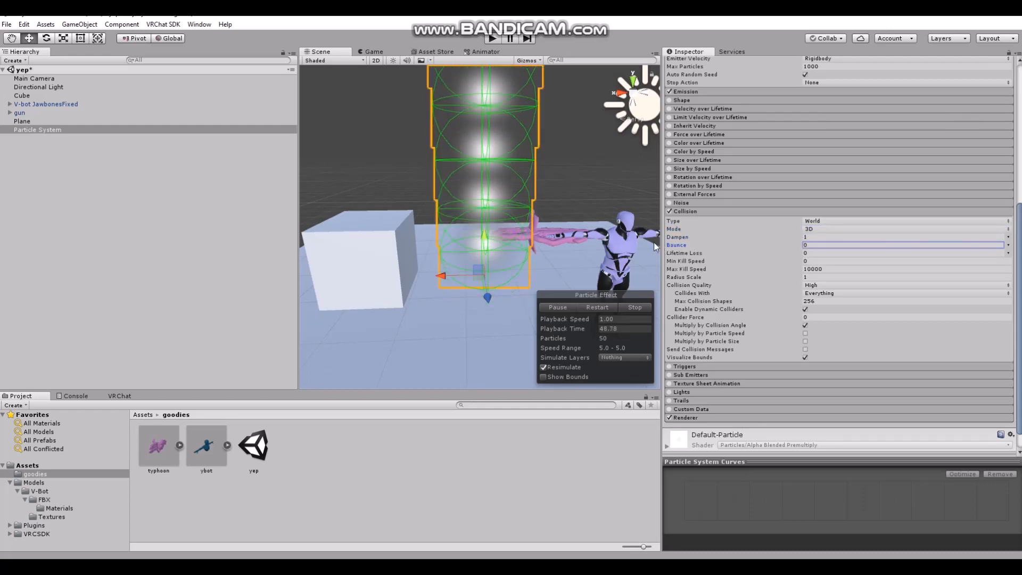
{"action": "left_click", "coordinate": [701, 252]}
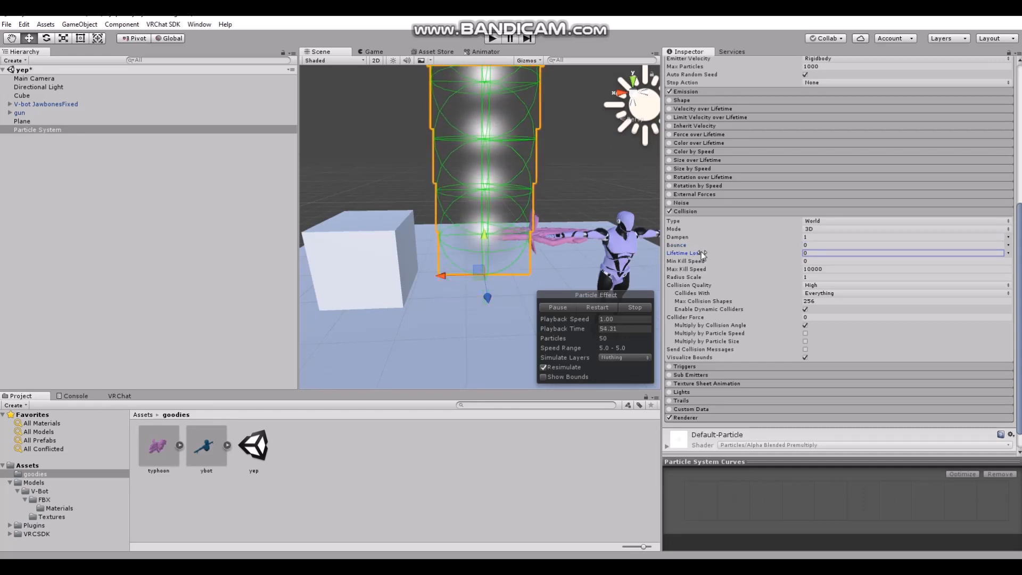
{"action": "left_click_drag", "start_coordinate": [701, 252], "coordinate": [777, 263]}
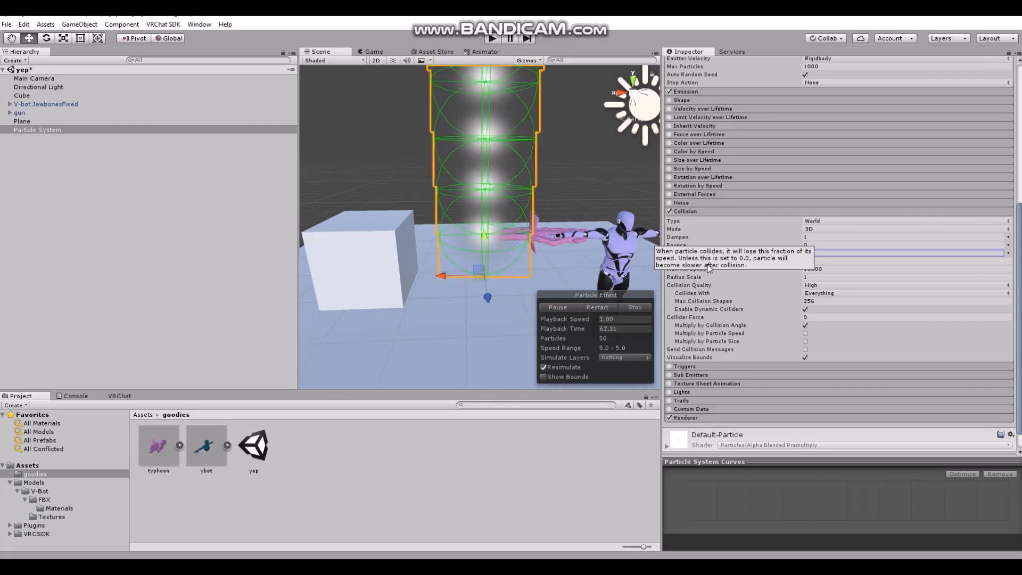
Rotate the particle emitter toward the cube to test the collision, and swing it back up to about X -80.6
{"action": "left_click", "coordinate": [46, 38]}
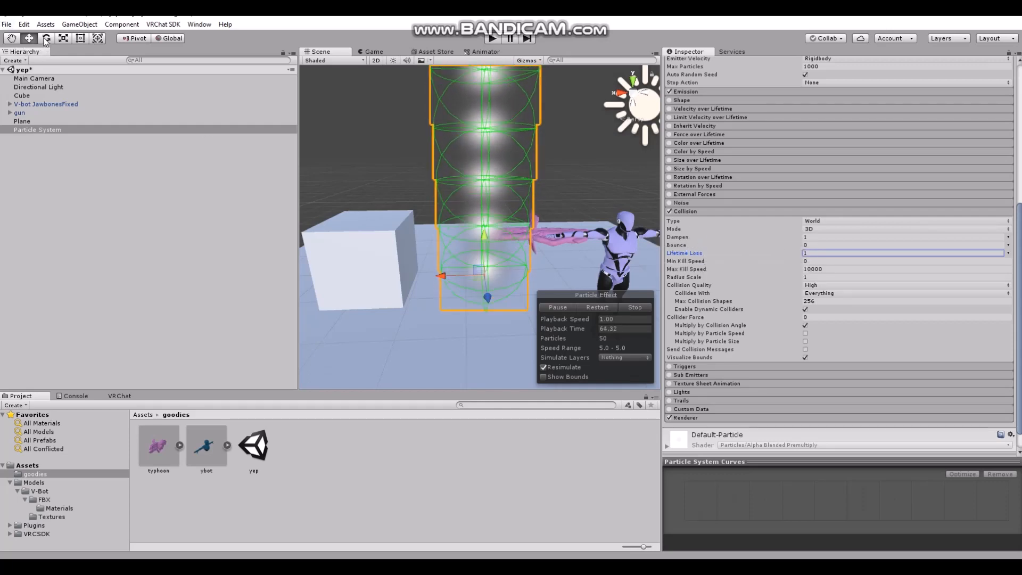
{"action": "left_click_drag", "start_coordinate": [482, 241], "coordinate": [376, 280]}
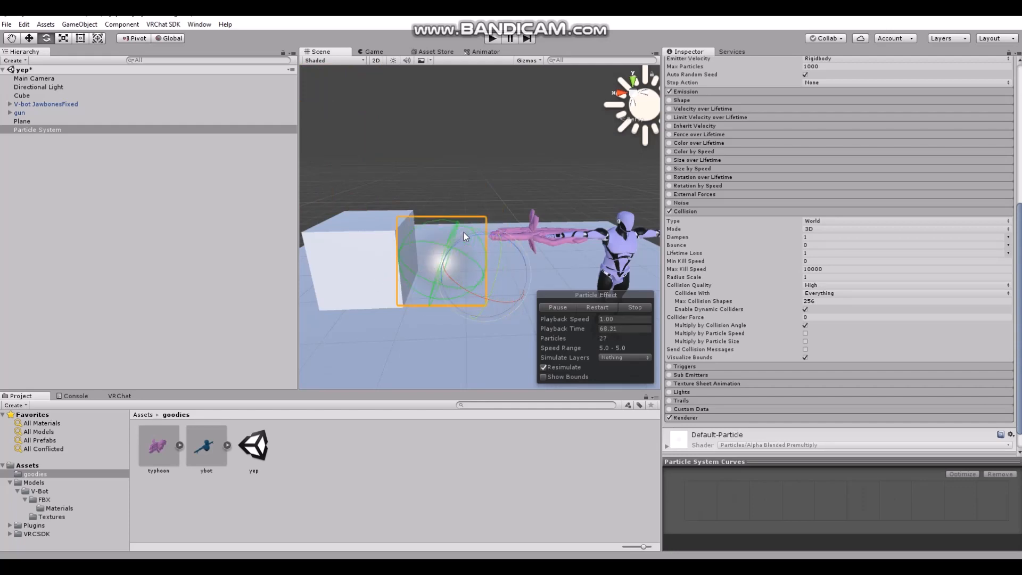
{"action": "left_click_drag", "start_coordinate": [466, 239], "coordinate": [516, 223]}
Set the particle system's Simulation Space to World and rotate the emitter to about X -92.8
{"action": "scroll", "coordinate": [812, 311], "scroll_direction": "up", "scroll_amount": 5}
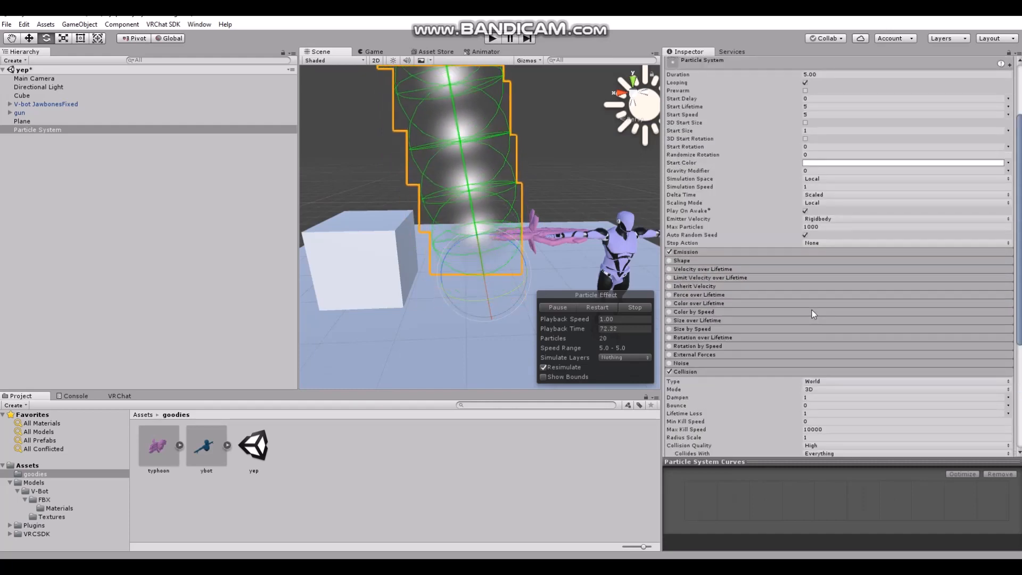
{"action": "scroll", "coordinate": [766, 303], "scroll_direction": "up", "scroll_amount": 3}
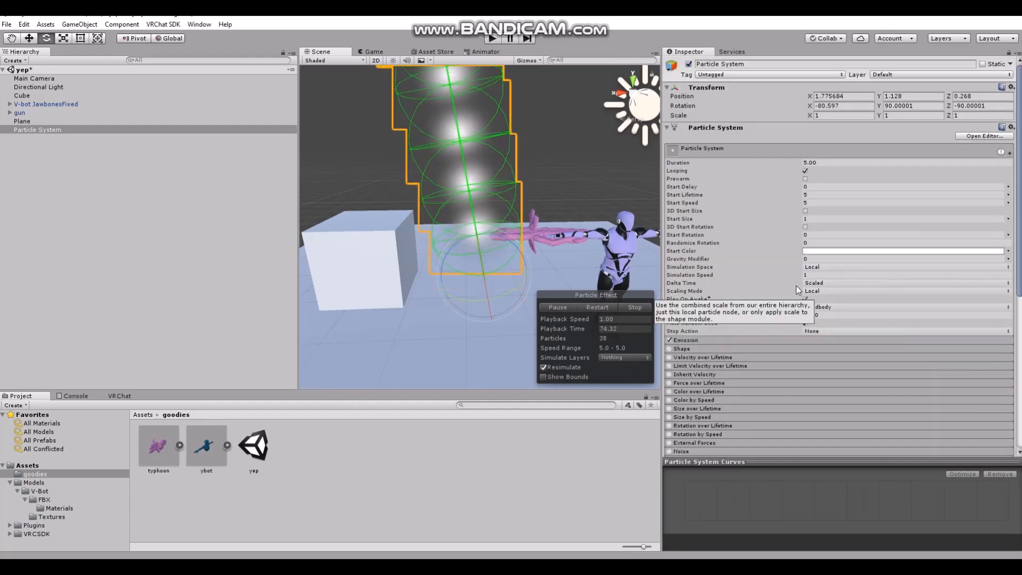
{"action": "left_click", "coordinate": [814, 267]}
{"action": "left_click", "coordinate": [819, 290]}
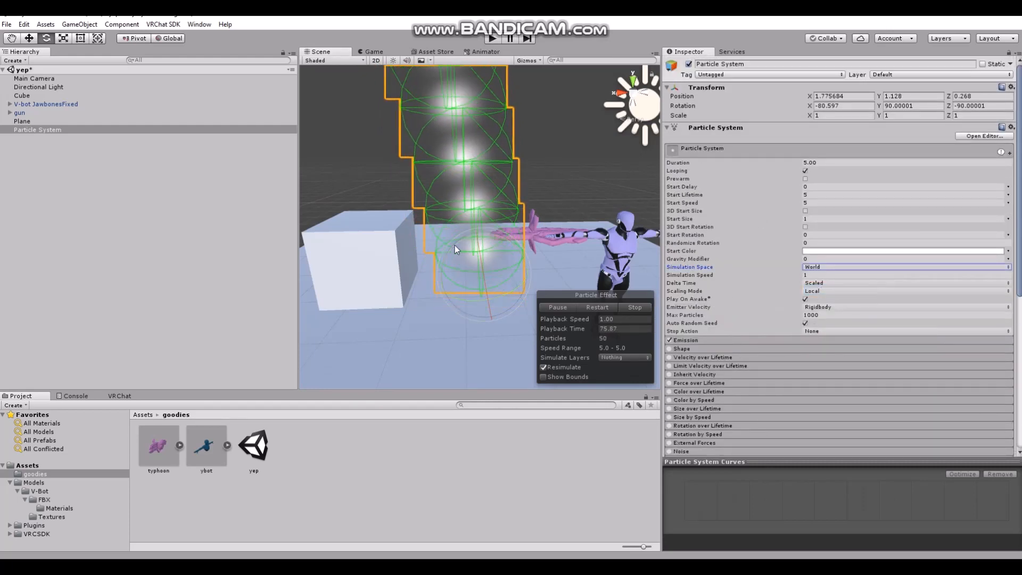
{"action": "left_click_drag", "start_coordinate": [527, 239], "coordinate": [393, 254]}
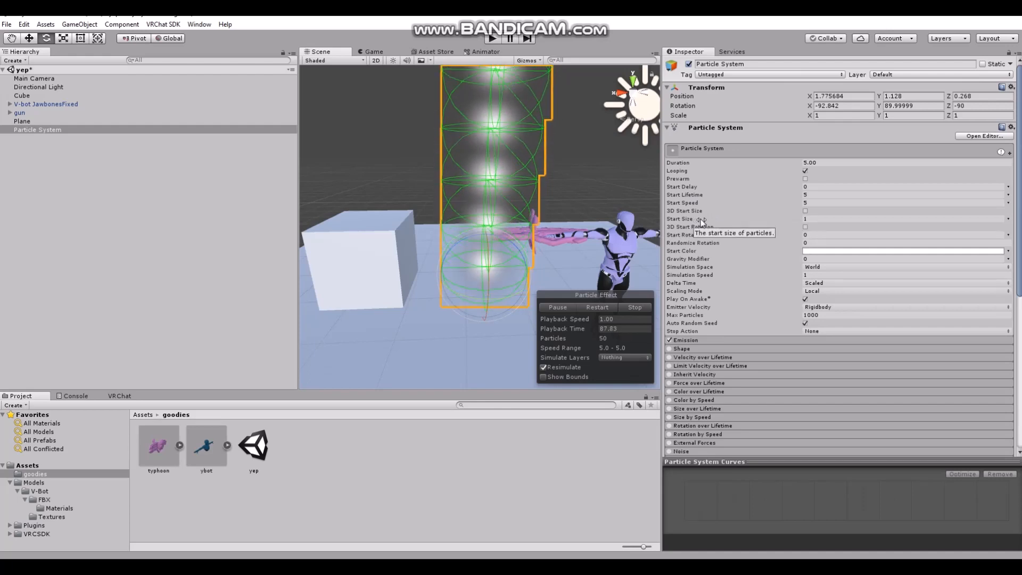
Set the particle system's Start Size to 0.18 and Start Speed to 0.34
{"action": "left_click_drag", "start_coordinate": [701, 220], "coordinate": [690, 217]}
{"action": "scroll", "coordinate": [412, 326], "scroll_direction": "down", "scroll_amount": 5}
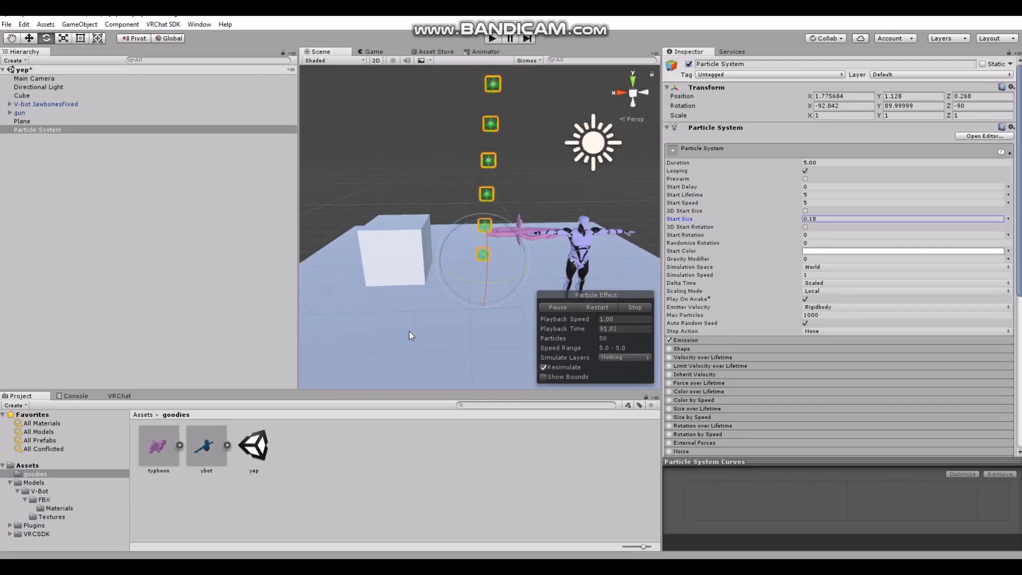
{"action": "mouse_move", "coordinate": [409, 330]}
{"action": "right_mouse_down"}
{"action": "mouse_move", "coordinate": [440, 112]}
{"action": "mouse_move", "coordinate": [427, 321]}
{"action": "mouse_move", "coordinate": [419, 315]}
{"action": "right_mouse_up"}
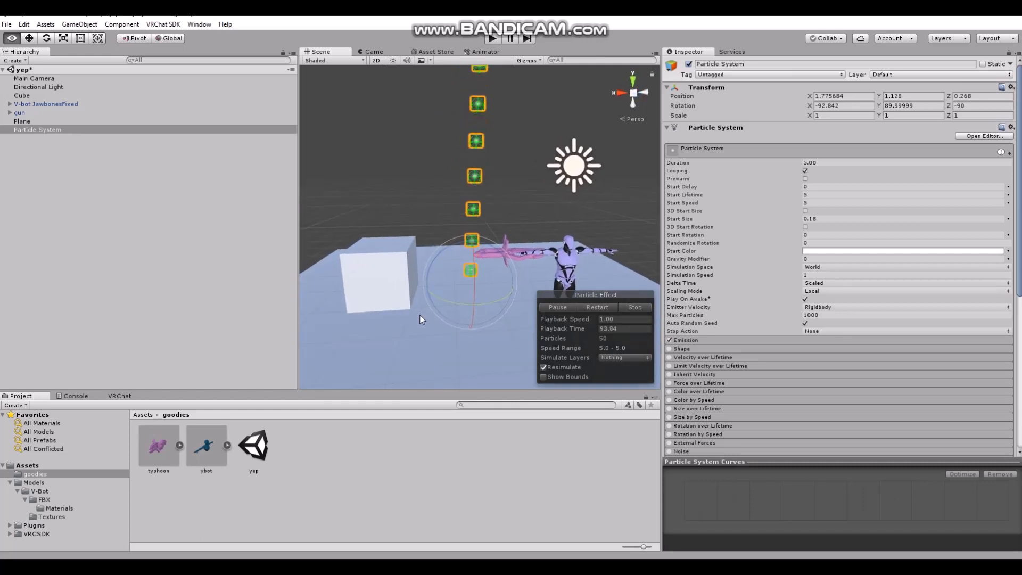
{"action": "left_click_drag", "start_coordinate": [695, 202], "coordinate": [618, 212]}
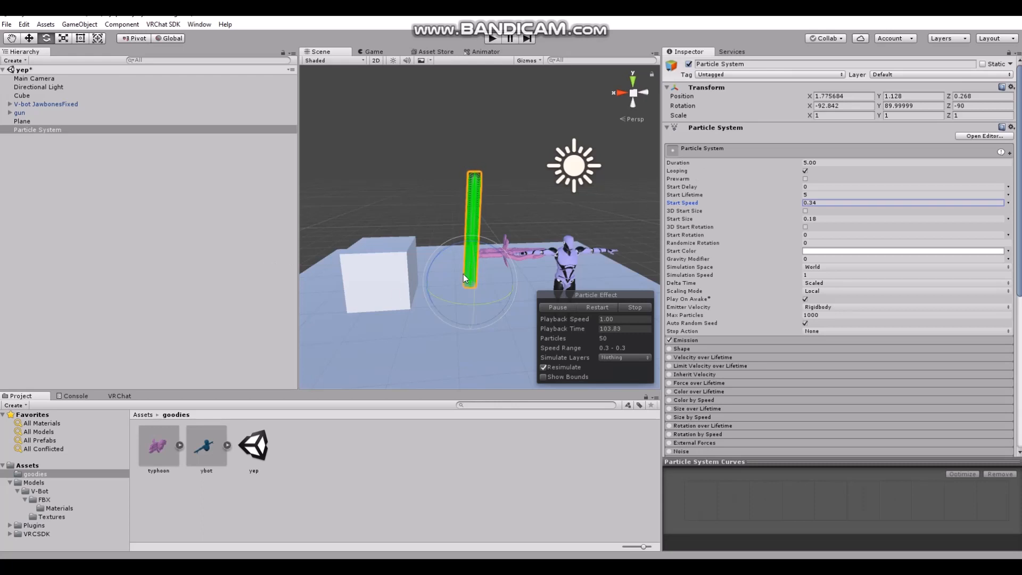
Set the particles' Start Lifetime to 1.86 and Start Speed to 1.55
{"action": "scroll", "coordinate": [463, 274], "scroll_direction": "up", "scroll_amount": 2}
{"action": "scroll", "coordinate": [415, 270], "scroll_direction": "up", "scroll_amount": 3}
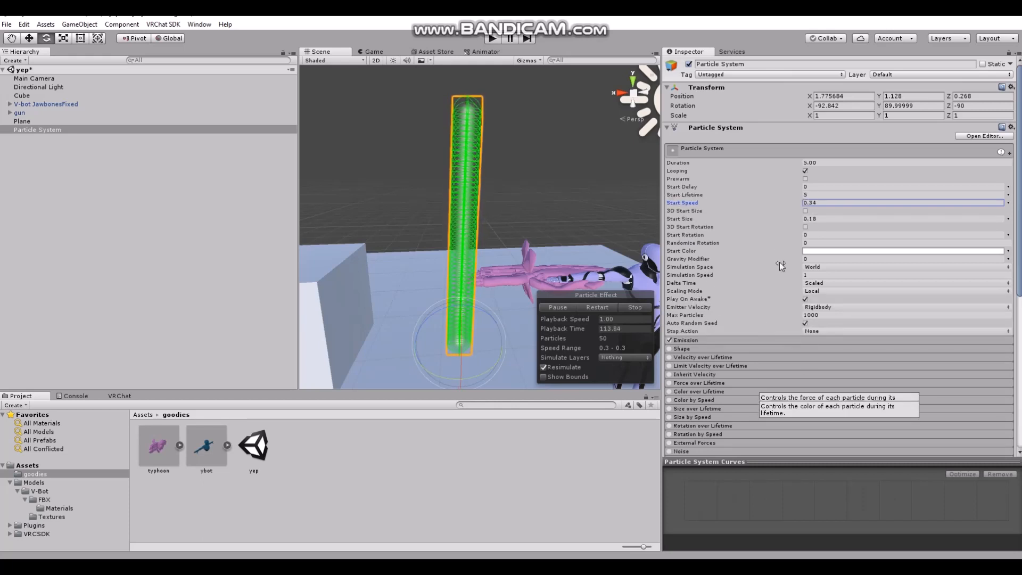
{"action": "left_click_drag", "start_coordinate": [716, 196], "coordinate": [686, 198]}
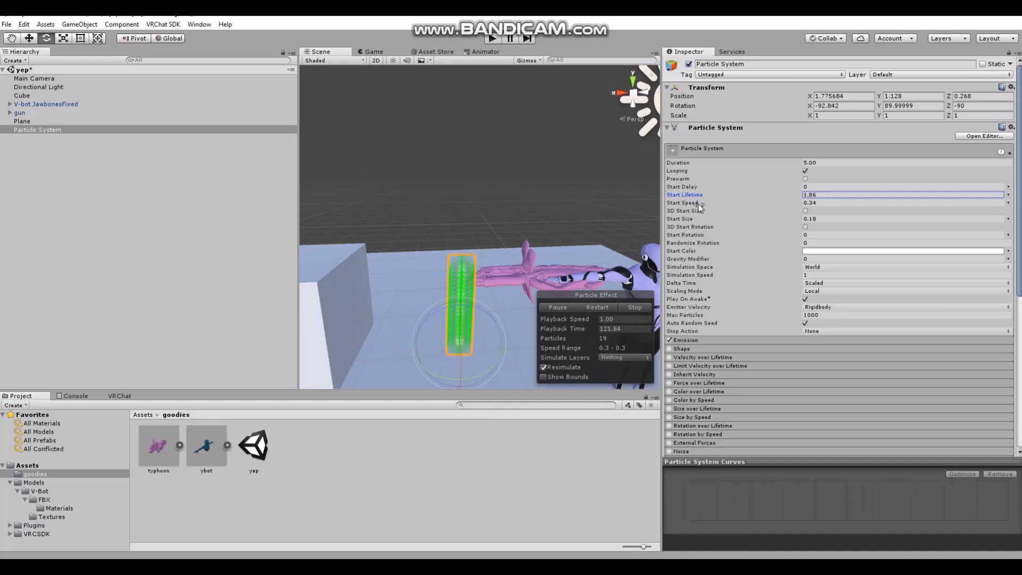
{"action": "left_click_drag", "start_coordinate": [695, 202], "coordinate": [710, 203]}
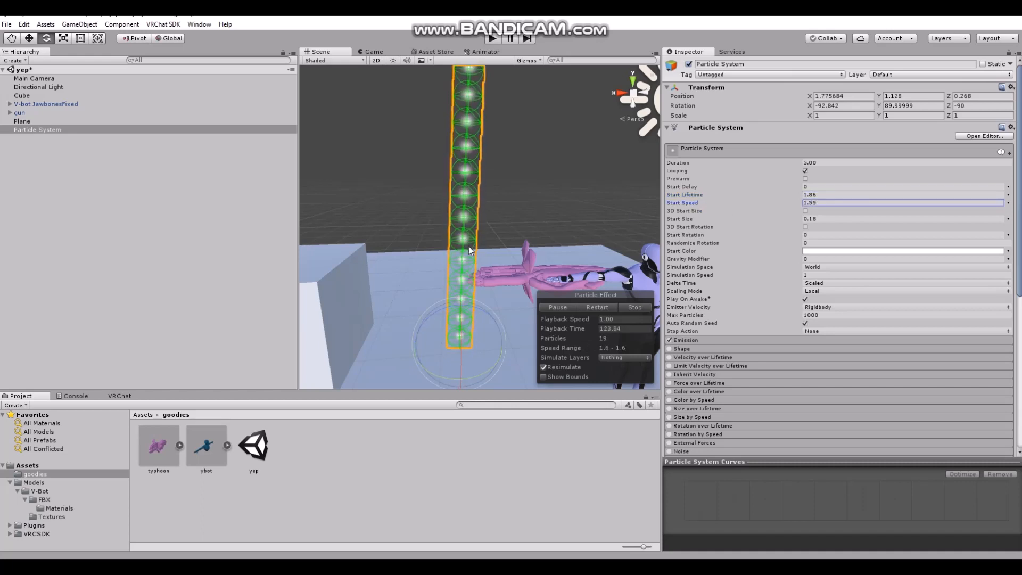
{"action": "scroll", "coordinate": [446, 291], "scroll_direction": "down", "scroll_amount": 3}
{"action": "mouse_move", "coordinate": [446, 293]}
{"action": "right_mouse_down"}
{"action": "mouse_move", "coordinate": [452, 212]}
{"action": "mouse_move", "coordinate": [427, 288]}
{"action": "right_mouse_up"}
{"action": "key", "text": "e"}
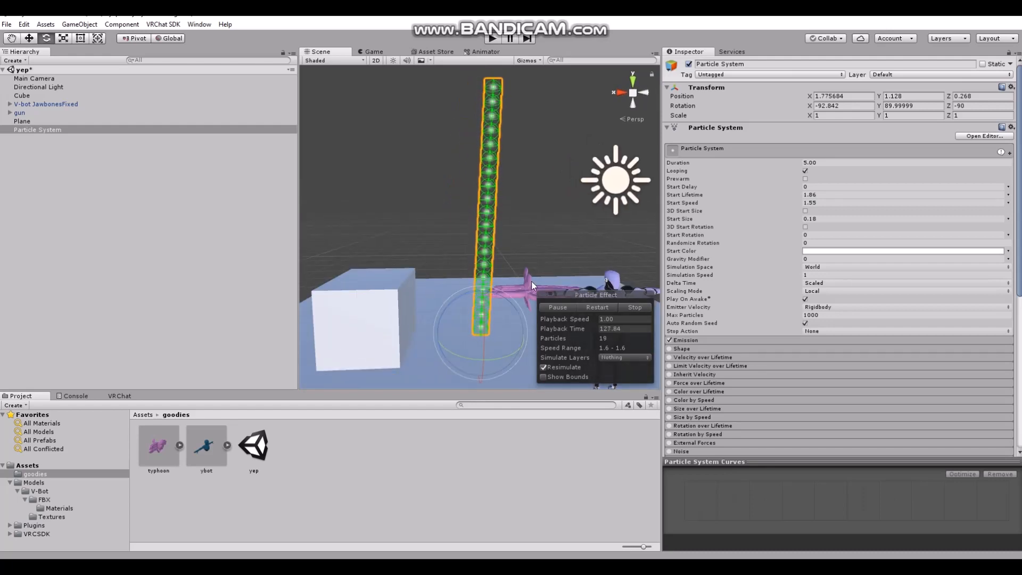
With the particle preview paused, set the Collision module's Radius Scale to 0.35 and enable Send Collision Messages
{"action": "scroll", "coordinate": [757, 391], "scroll_direction": "down", "scroll_amount": 4}
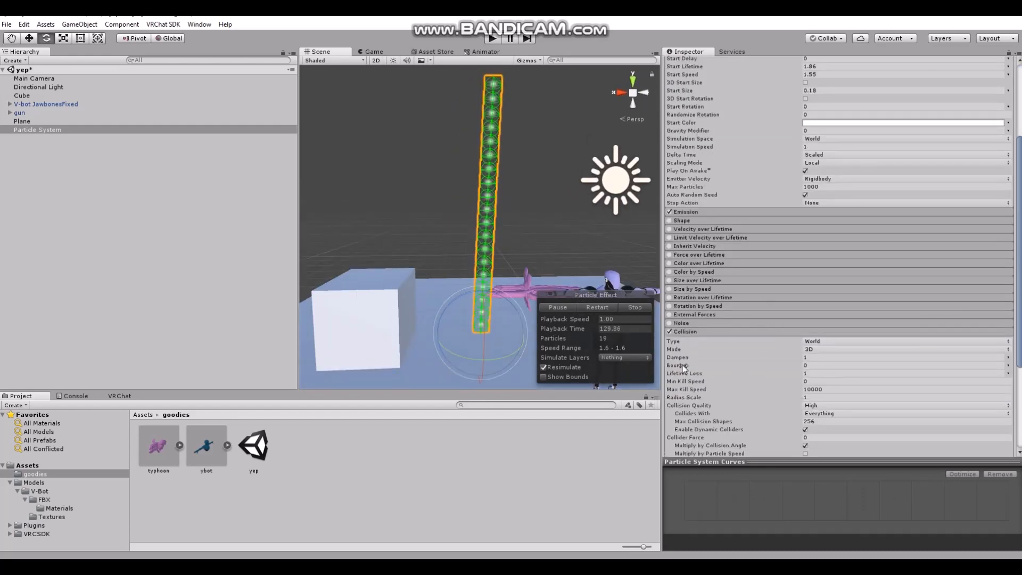
{"action": "scroll", "coordinate": [764, 340], "scroll_direction": "down", "scroll_amount": 3}
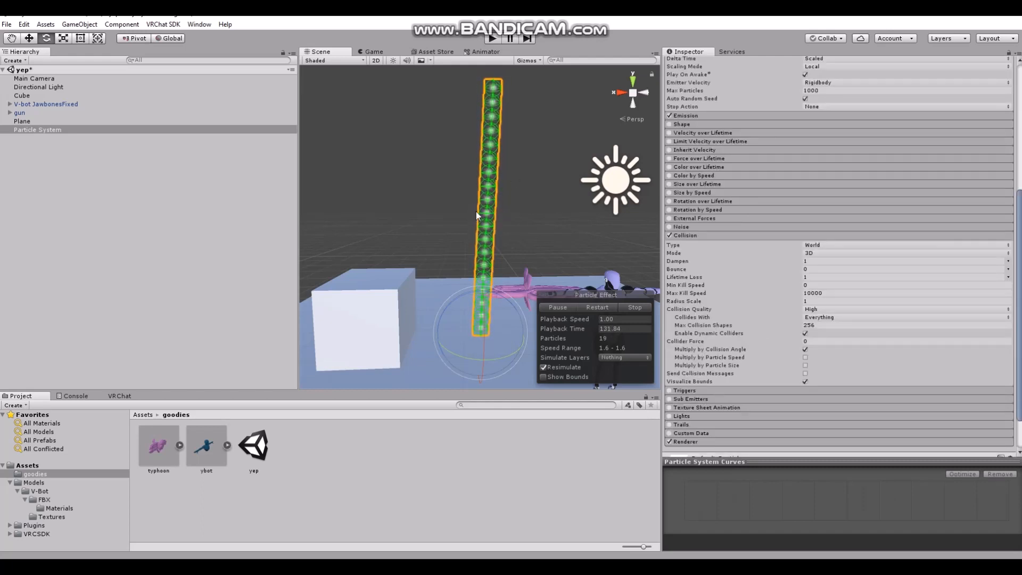
{"action": "scroll", "coordinate": [475, 222], "scroll_direction": "up", "scroll_amount": 5}
{"action": "left_click", "coordinate": [563, 307]}
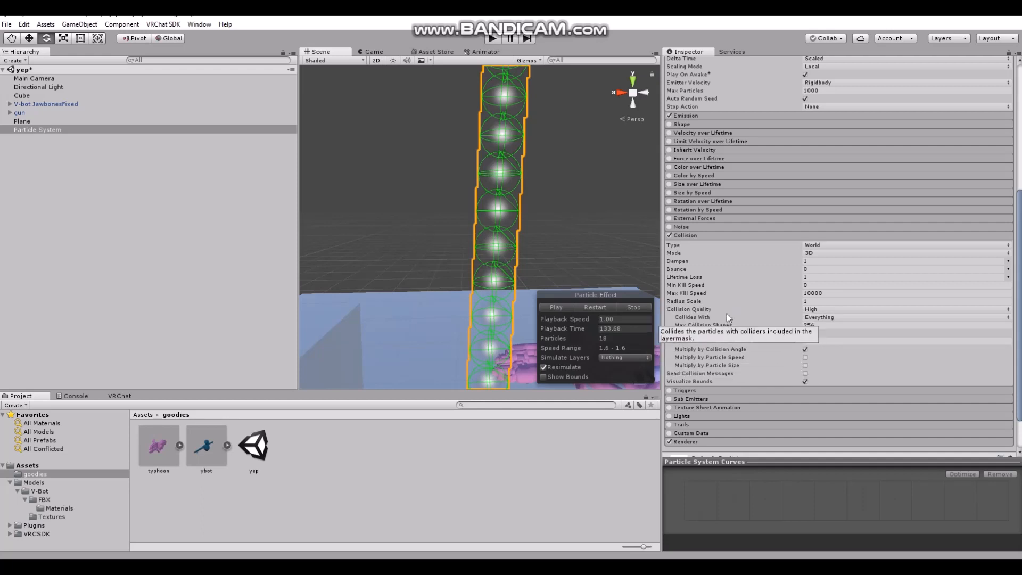
{"action": "scroll", "coordinate": [519, 240], "scroll_direction": "down", "scroll_amount": 3}
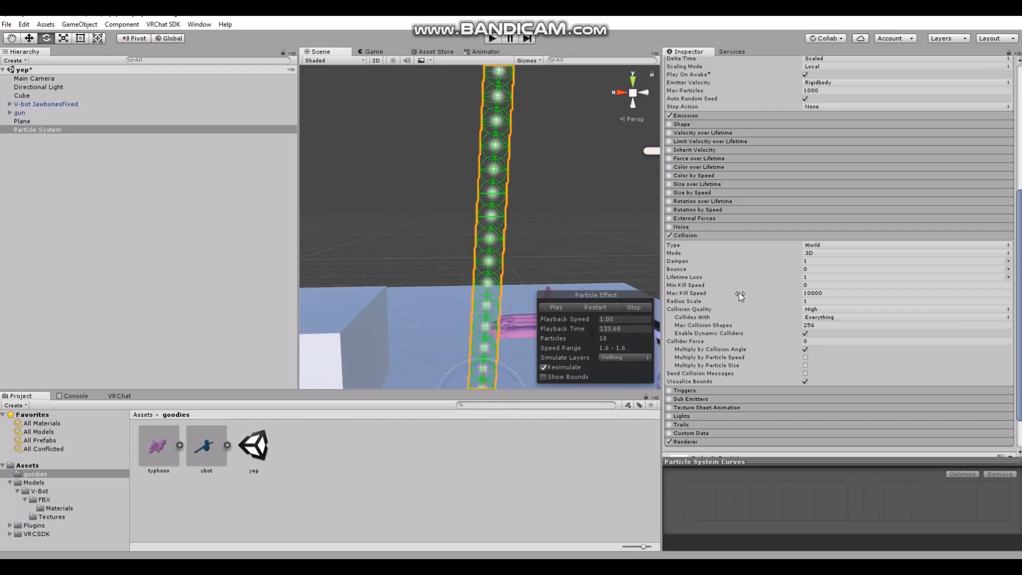
{"action": "scroll", "coordinate": [522, 253], "scroll_direction": "down", "scroll_amount": 4}
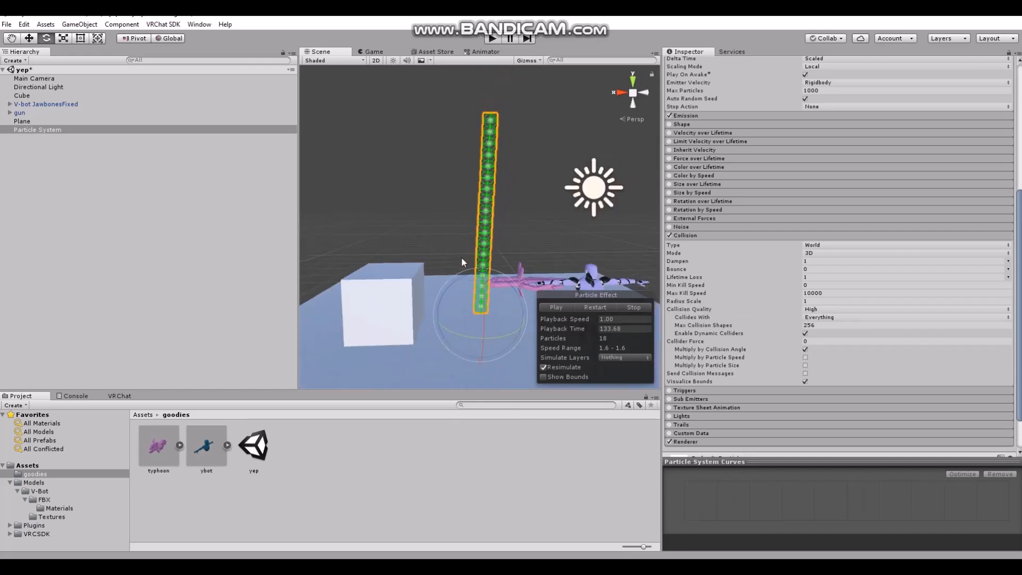
{"action": "scroll", "coordinate": [565, 237], "scroll_direction": "up", "scroll_amount": 3}
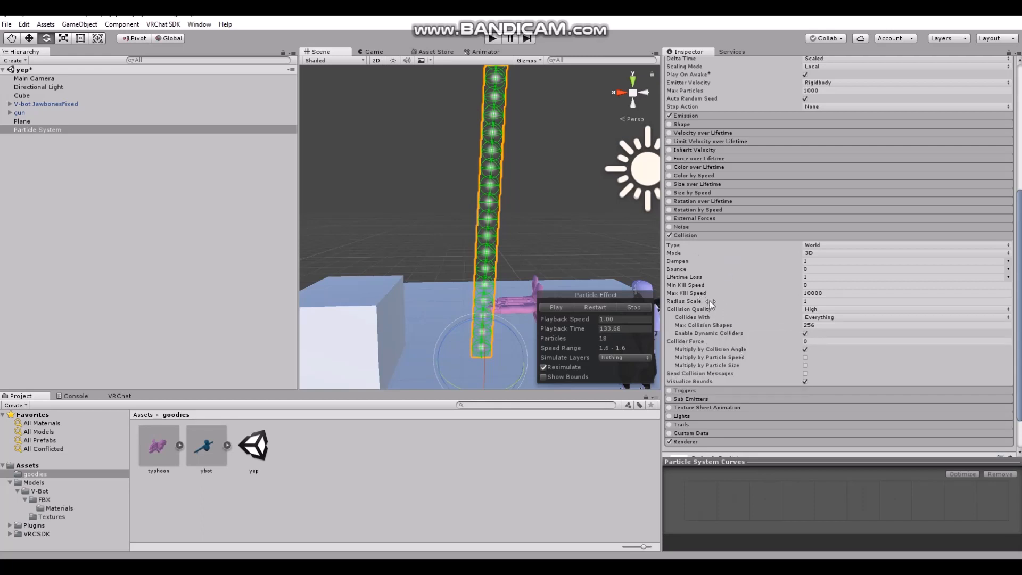
{"action": "left_click_drag", "start_coordinate": [763, 302], "coordinate": [752, 306]}
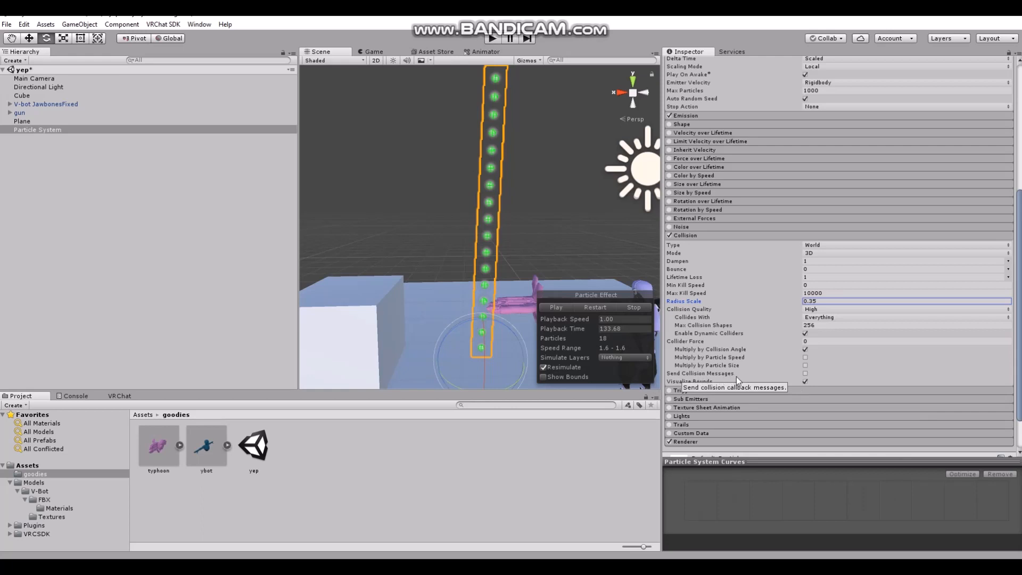
{"action": "left_click", "coordinate": [805, 374]}
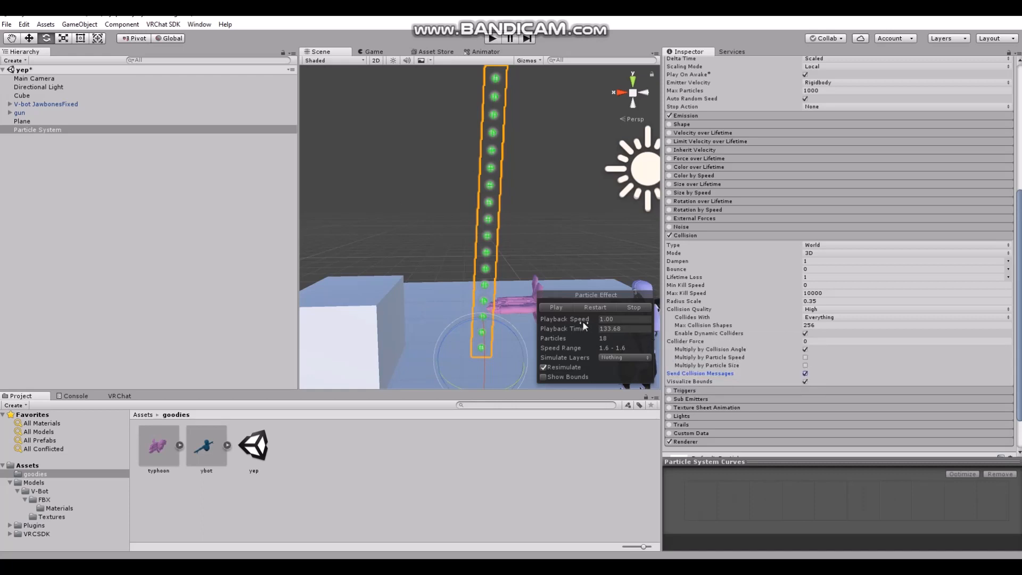
Resume the particle preview and rotate the emitter so that the particles shoot at the cube
{"action": "left_click", "coordinate": [555, 307]}
{"action": "left_click_drag", "start_coordinate": [459, 323], "coordinate": [375, 356]}
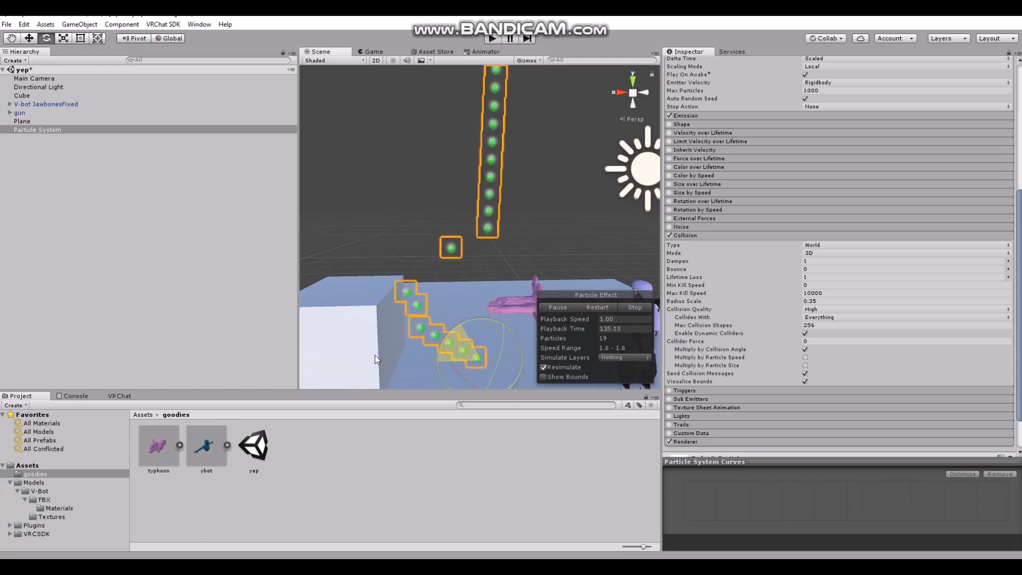
{"action": "left_click_drag", "start_coordinate": [390, 263], "coordinate": [410, 265], "text": "alt"}
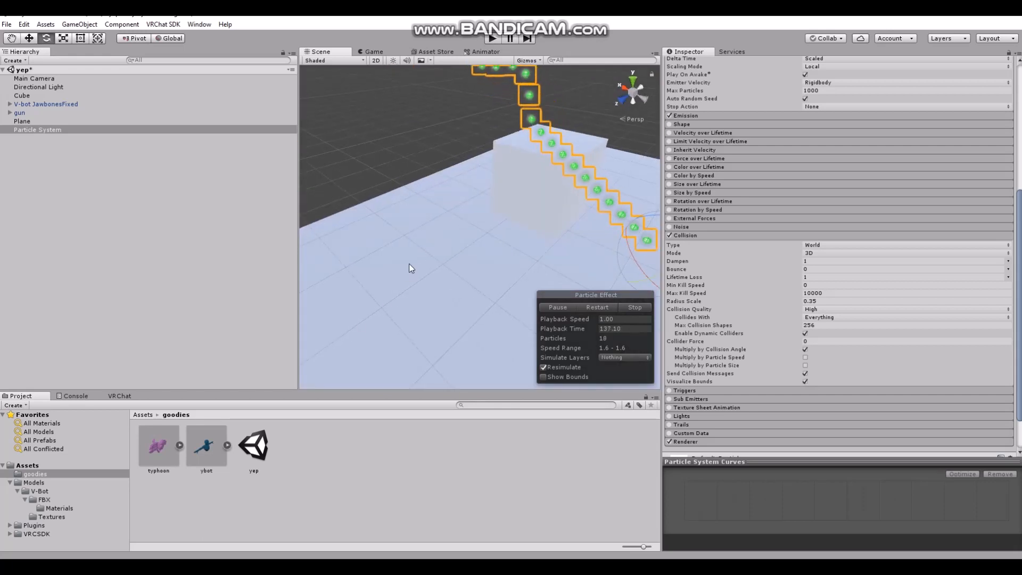
{"action": "middle_click_drag", "start_coordinate": [410, 265], "coordinate": [310, 285]}
{"action": "left_click_drag", "start_coordinate": [310, 285], "coordinate": [468, 281], "text": "alt"}
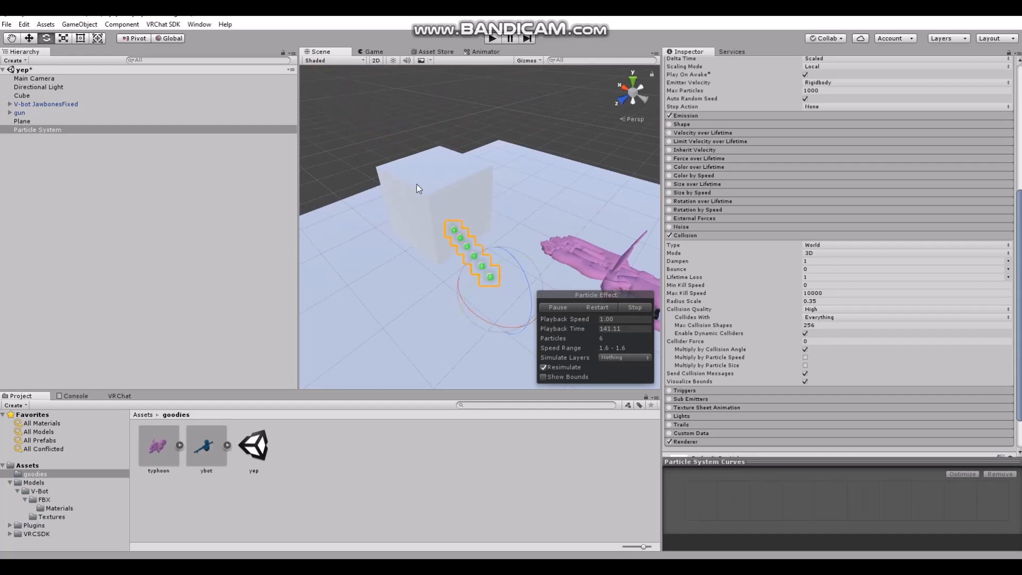
Run the scene in Play mode and select the cube in the Scene view to check how the particles affect it
{"action": "left_click", "coordinate": [491, 39]}
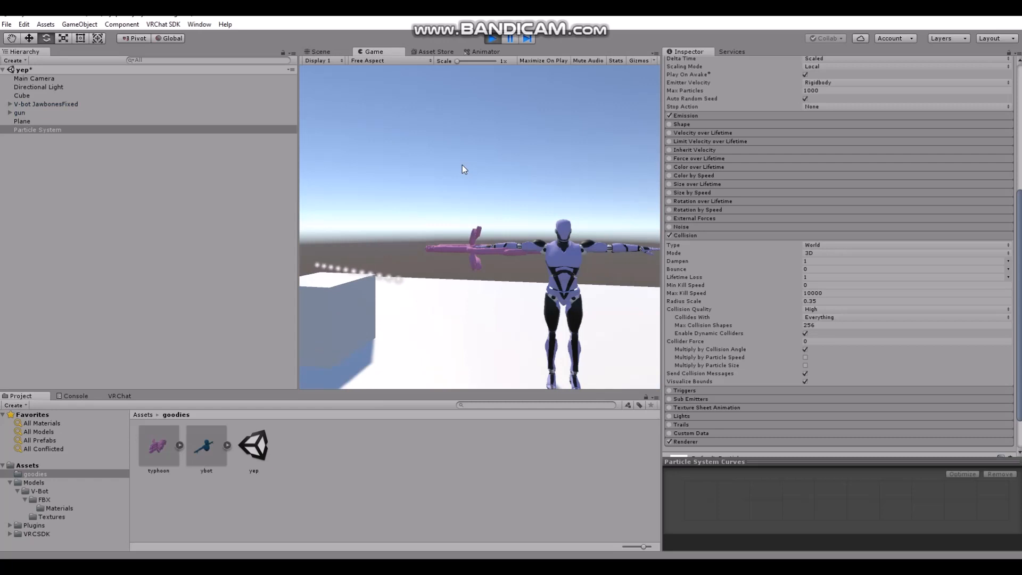
{"action": "left_click", "coordinate": [328, 50]}
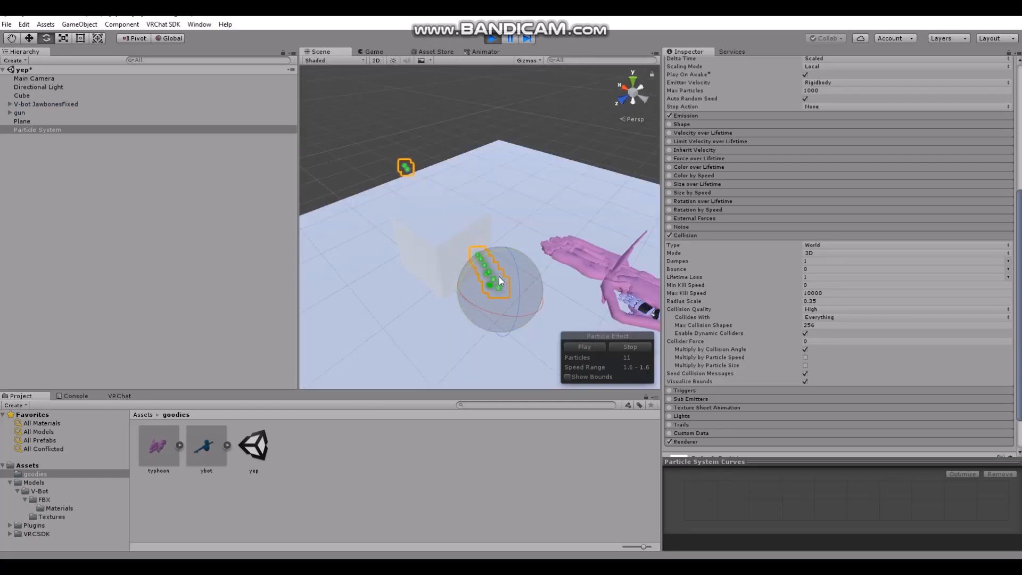
{"action": "left_click", "coordinate": [422, 236]}
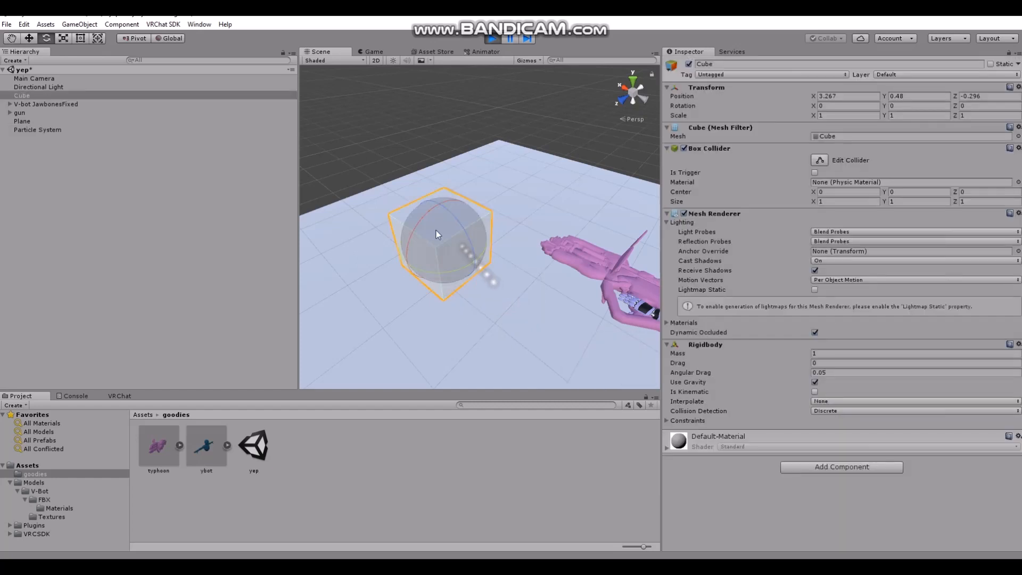
While in Play mode, try to lift the cube and set the particle system's Collider Force to 300 in the Collision module
{"action": "left_click", "coordinate": [28, 38]}
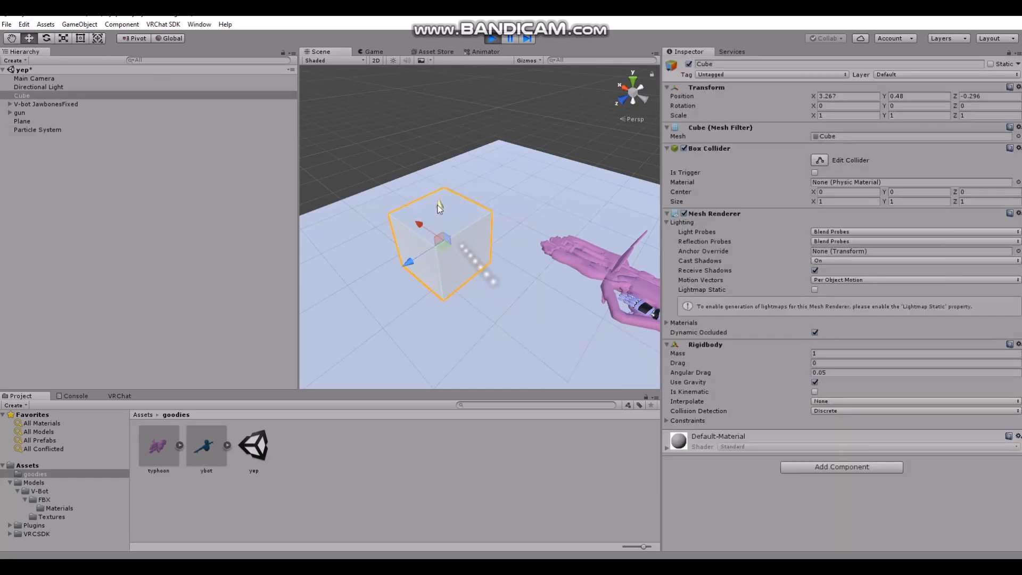
{"action": "left_click_drag", "start_coordinate": [436, 209], "coordinate": [427, 146]}
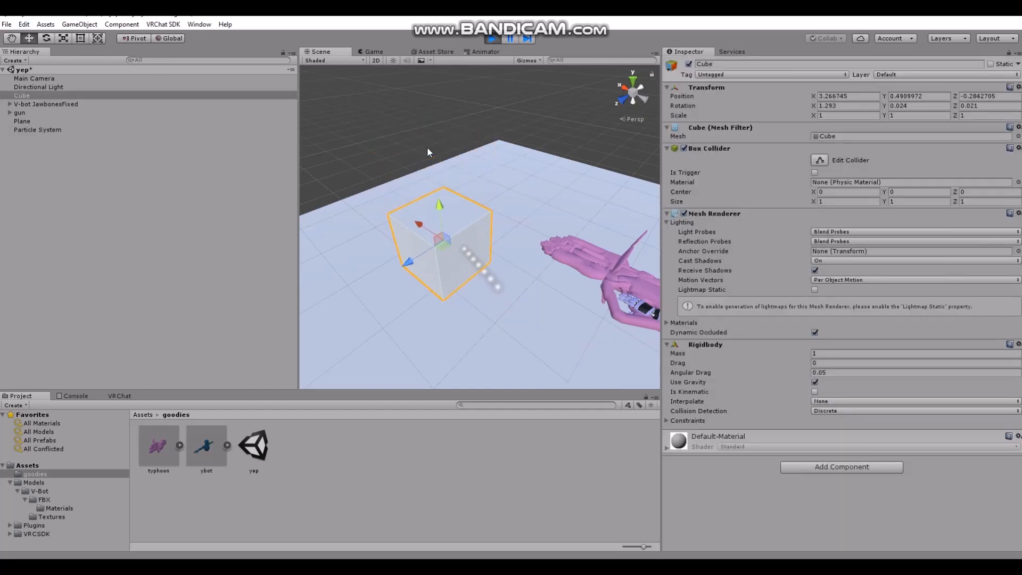
{"action": "left_click", "coordinate": [44, 129]}
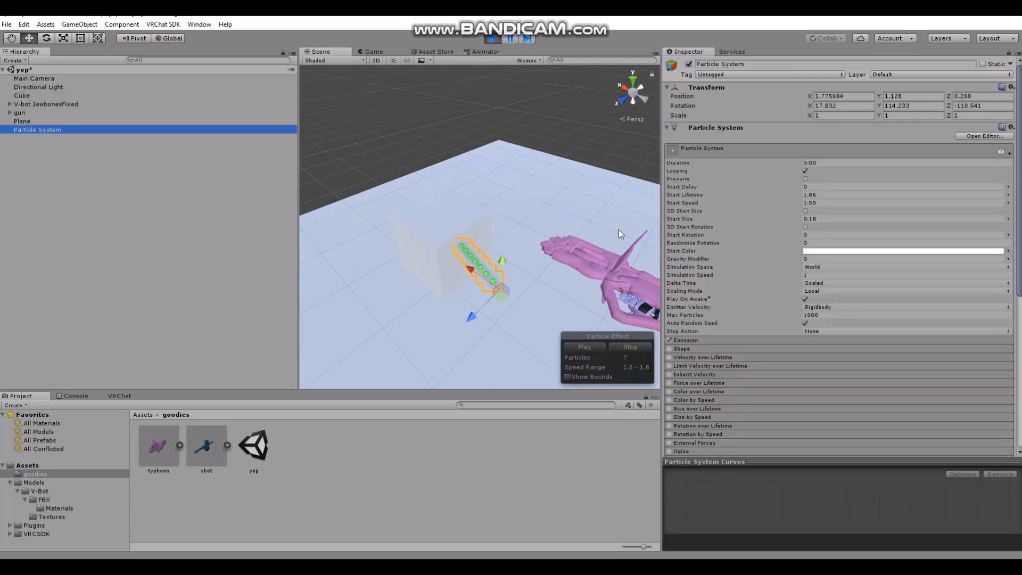
{"action": "scroll", "coordinate": [761, 415], "scroll_direction": "down", "scroll_amount": 5}
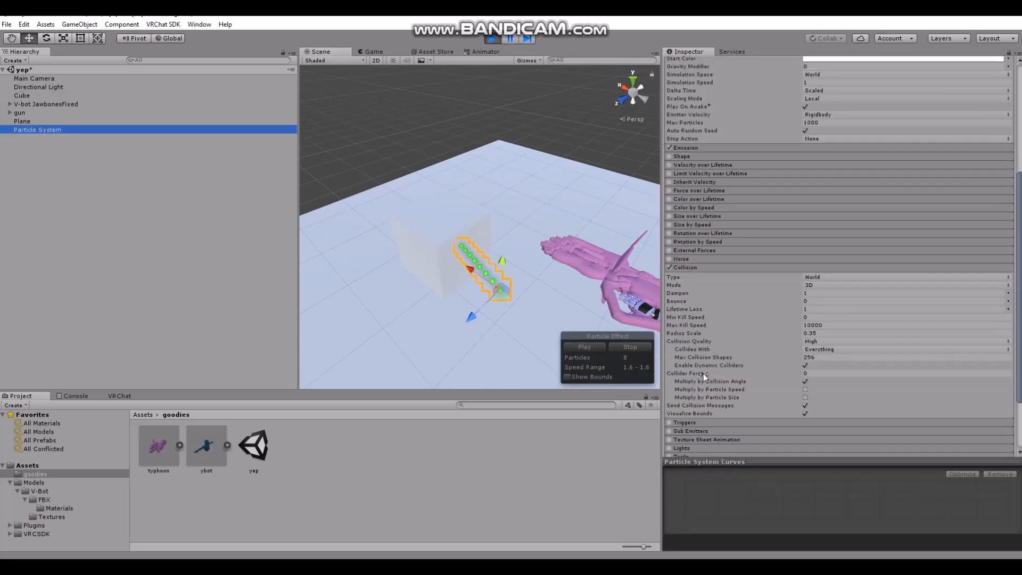
{"action": "left_click_drag", "start_coordinate": [711, 372], "coordinate": [936, 374]}
{"action": "left_click", "coordinate": [822, 375]}
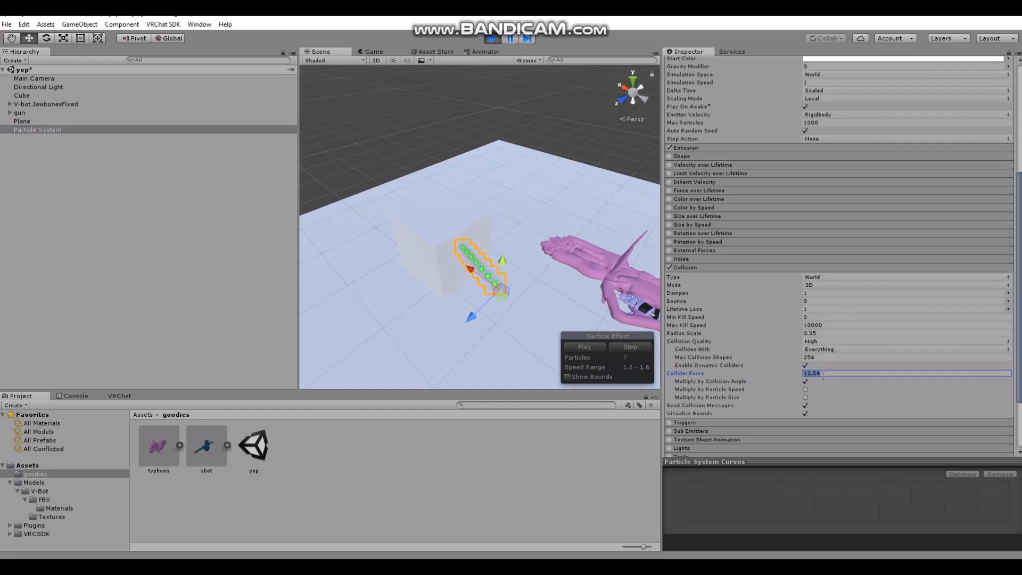
{"action": "type", "text": "300"}
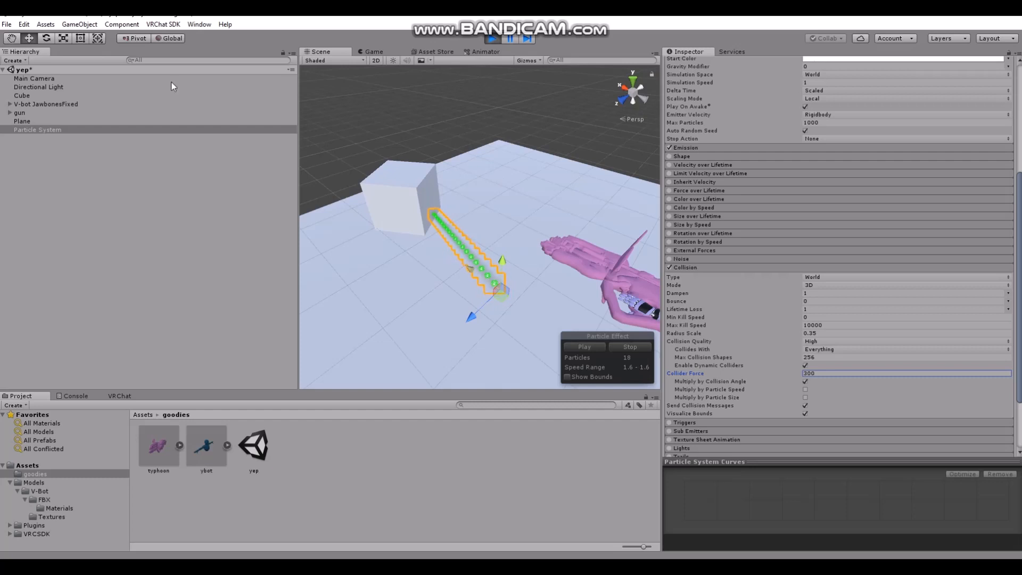
Move the emitter to X 3.685 and Z -0.231 so that its particles push the cube, and stop Play mode
{"action": "left_click", "coordinate": [46, 37]}
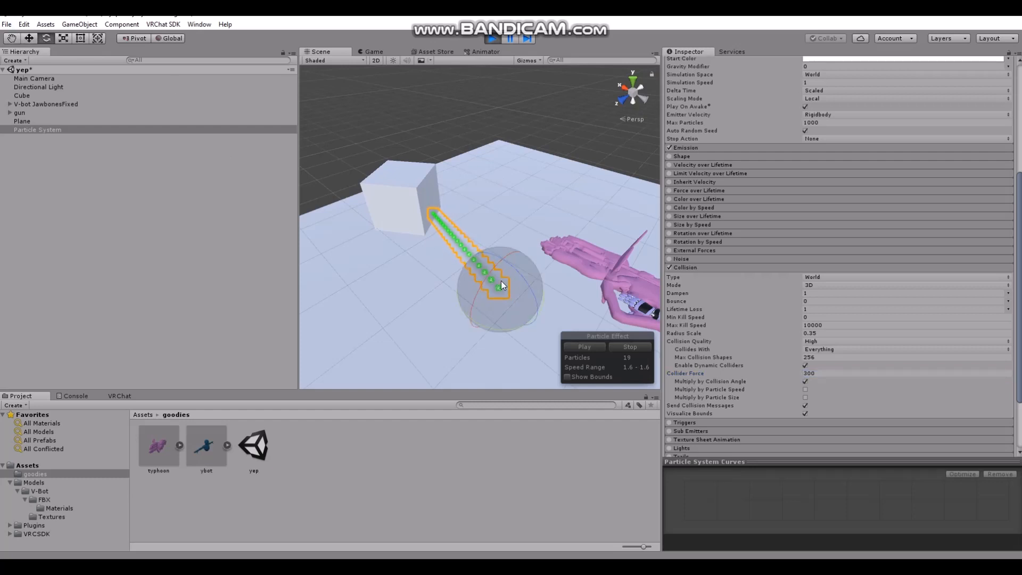
{"action": "left_click", "coordinate": [29, 38]}
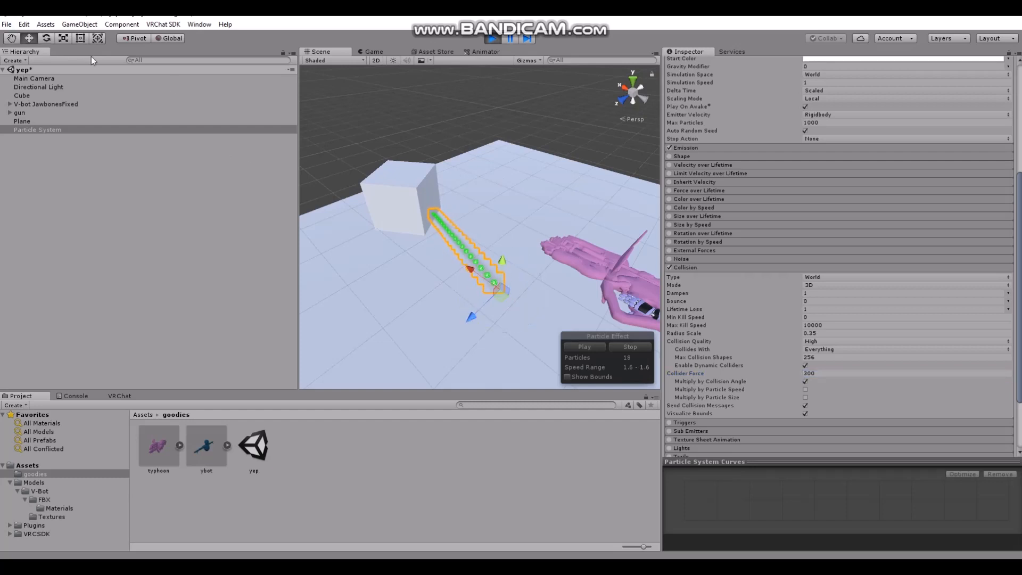
{"action": "left_click", "coordinate": [410, 194]}
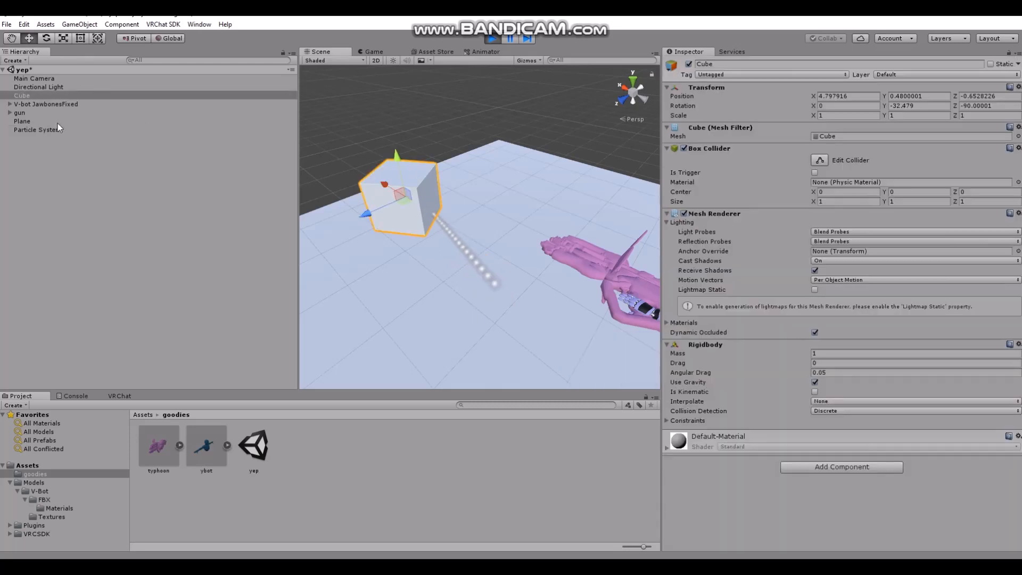
{"action": "left_click", "coordinate": [32, 121]}
{"action": "left_click", "coordinate": [37, 129]}
{"action": "left_click", "coordinate": [469, 272]}
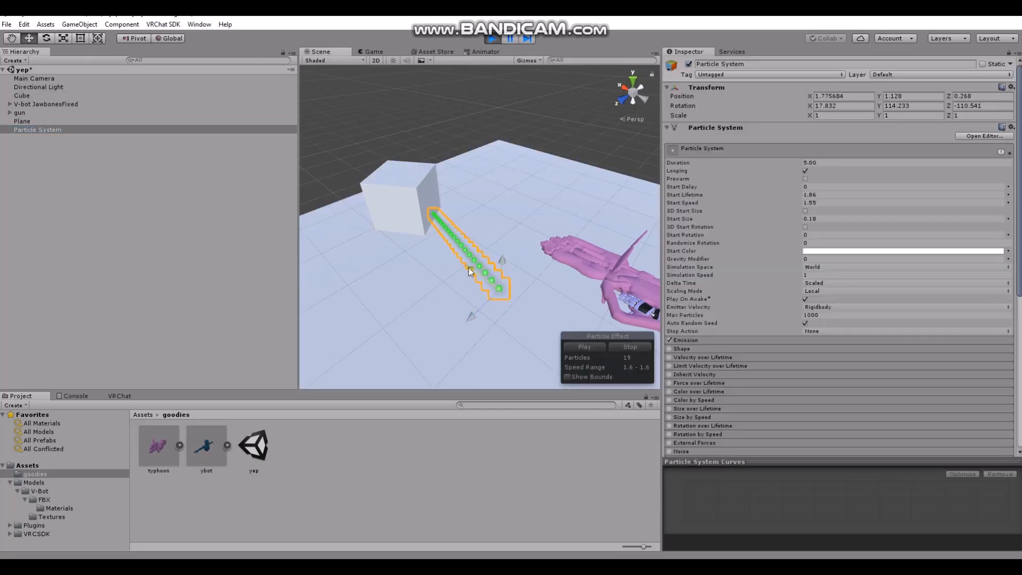
{"action": "left_click_drag", "start_coordinate": [468, 267], "coordinate": [341, 174]}
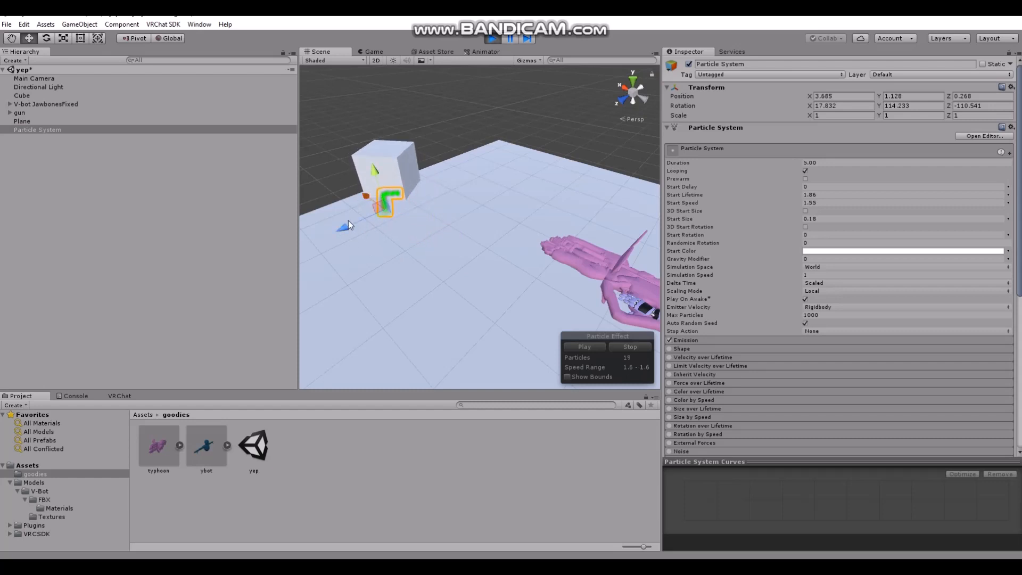
{"action": "left_click_drag", "start_coordinate": [348, 220], "coordinate": [380, 216]}
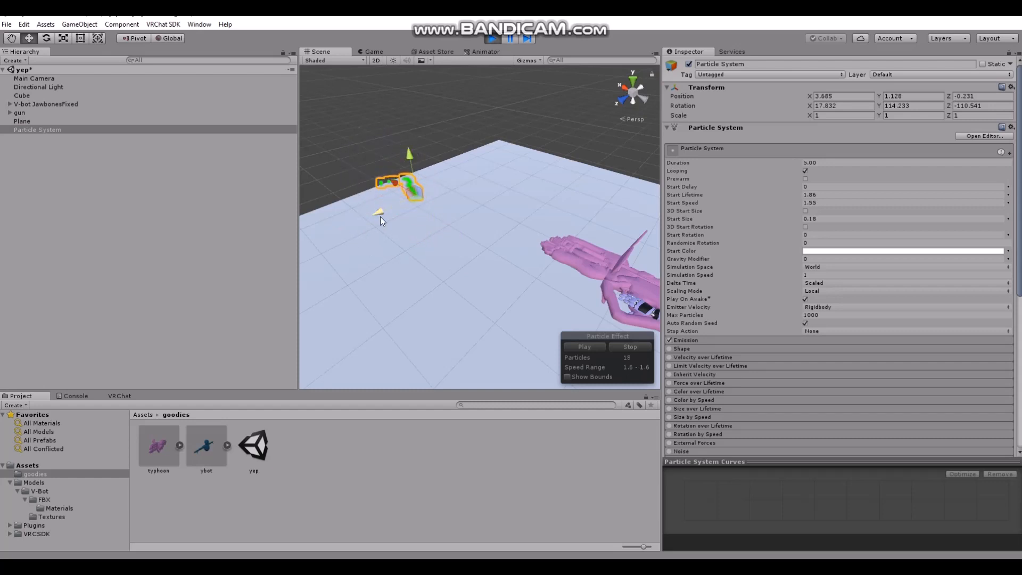
{"action": "left_click", "coordinate": [490, 39]}
Outside Play mode, set the particle system's Collider Force to 350 in the Collision module
{"action": "scroll", "coordinate": [757, 353], "scroll_direction": "down", "scroll_amount": 5}
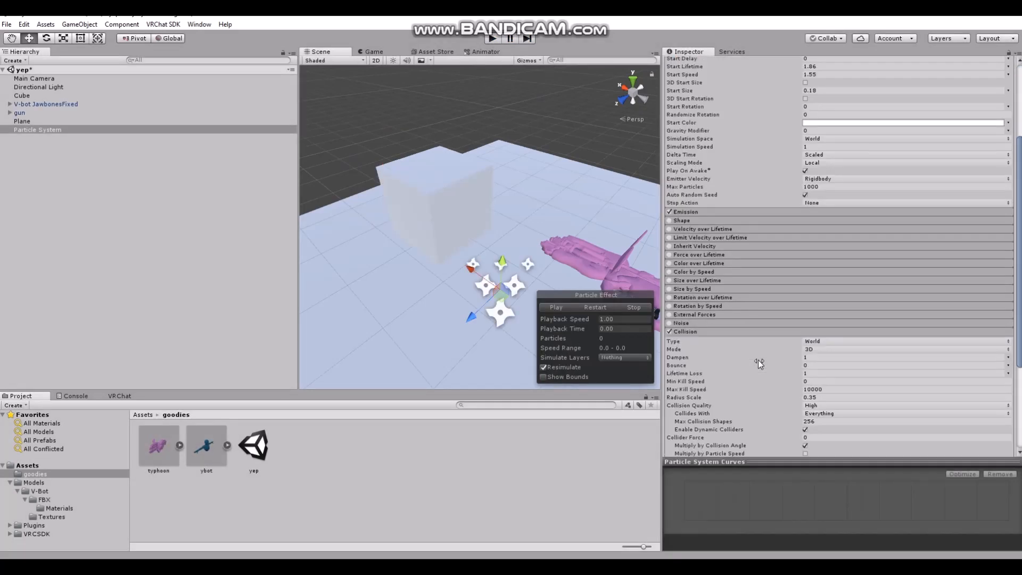
{"action": "scroll", "coordinate": [758, 360], "scroll_direction": "down", "scroll_amount": 4}
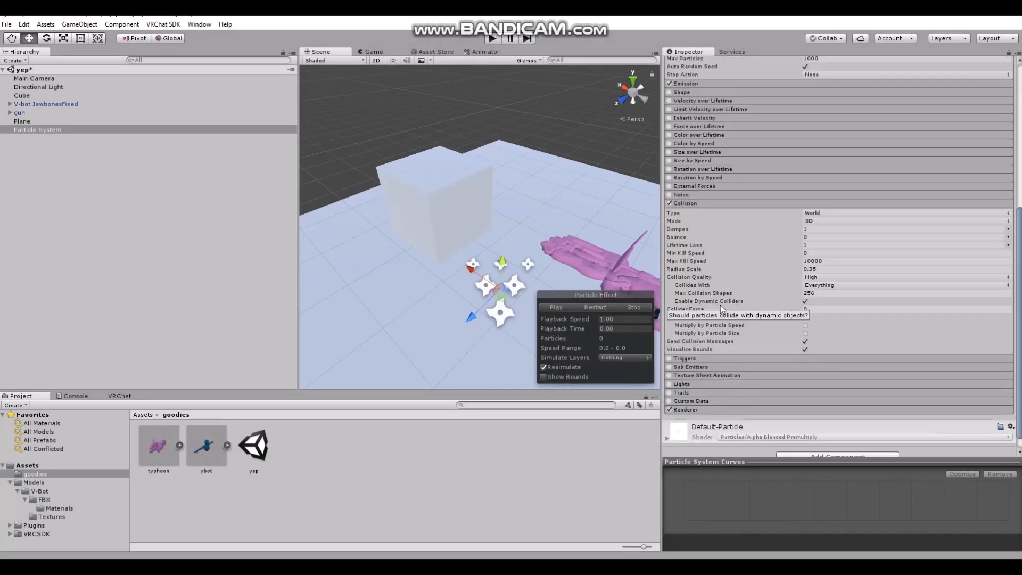
{"action": "left_click", "coordinate": [805, 309]}
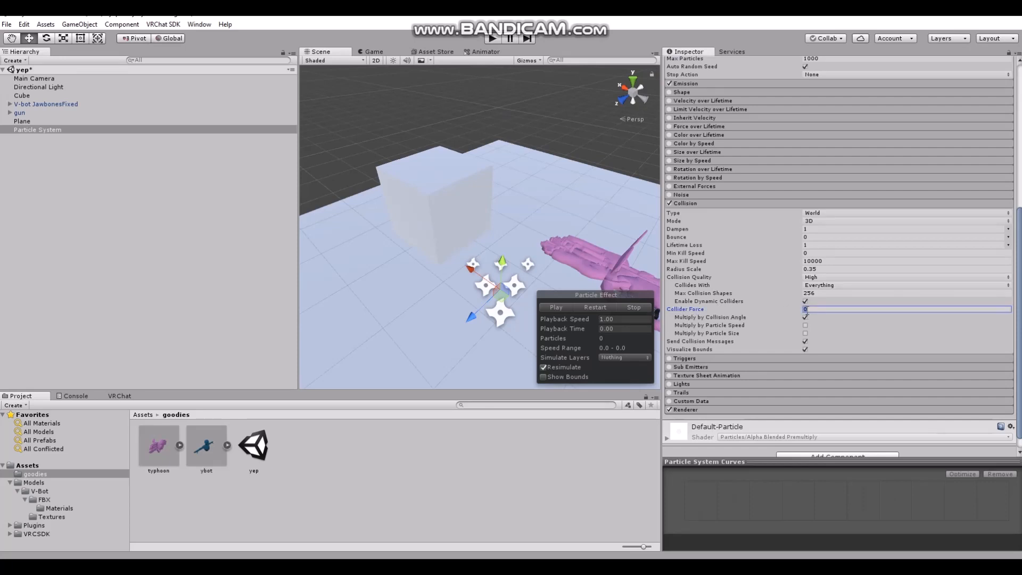
{"action": "type", "text": "350"}
{"action": "mouse_move", "coordinate": [782, 226]}
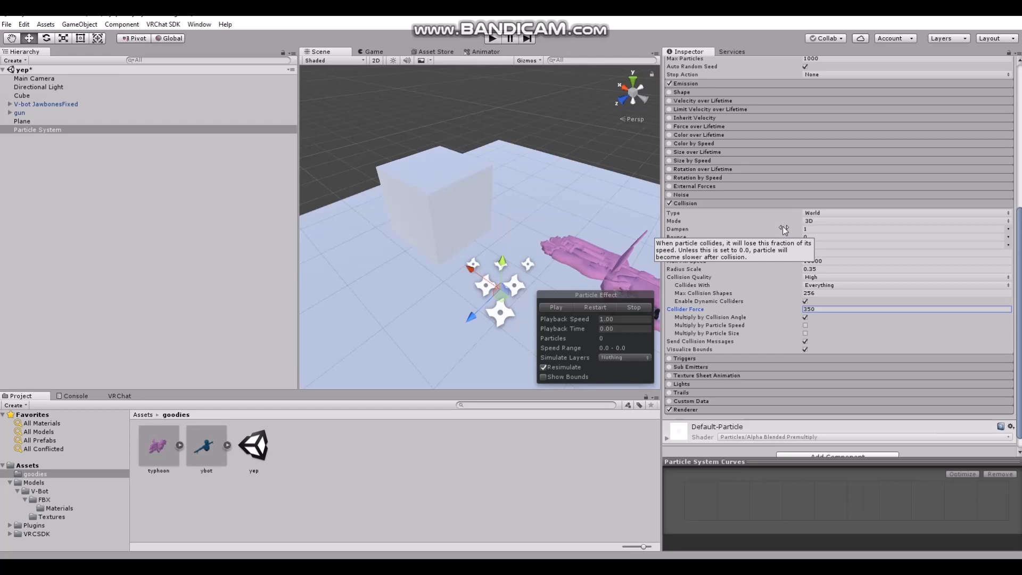
{"action": "mouse_move", "coordinate": [767, 311]}
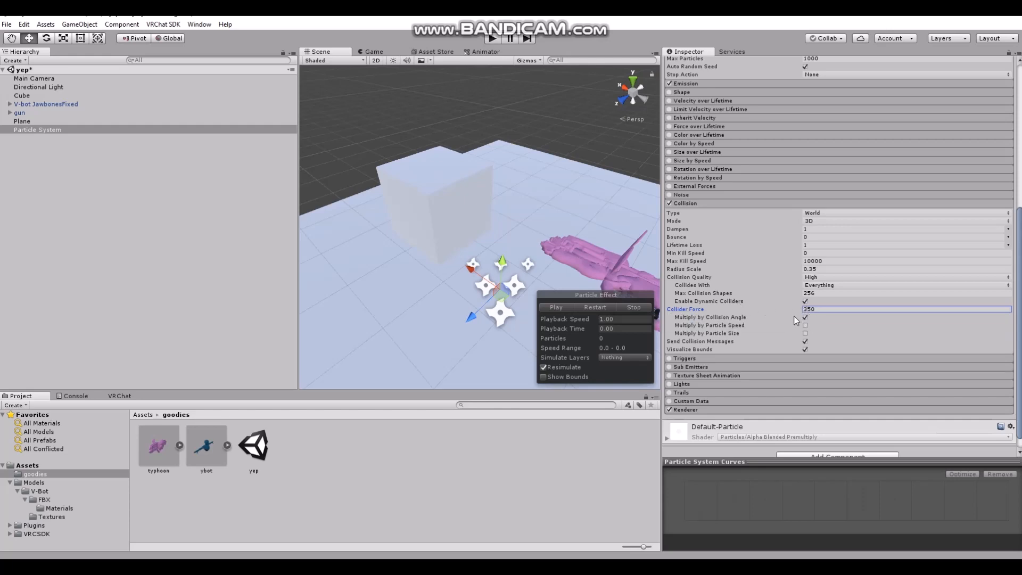
{"action": "scroll", "coordinate": [739, 324], "scroll_direction": "down", "scroll_amount": 1}
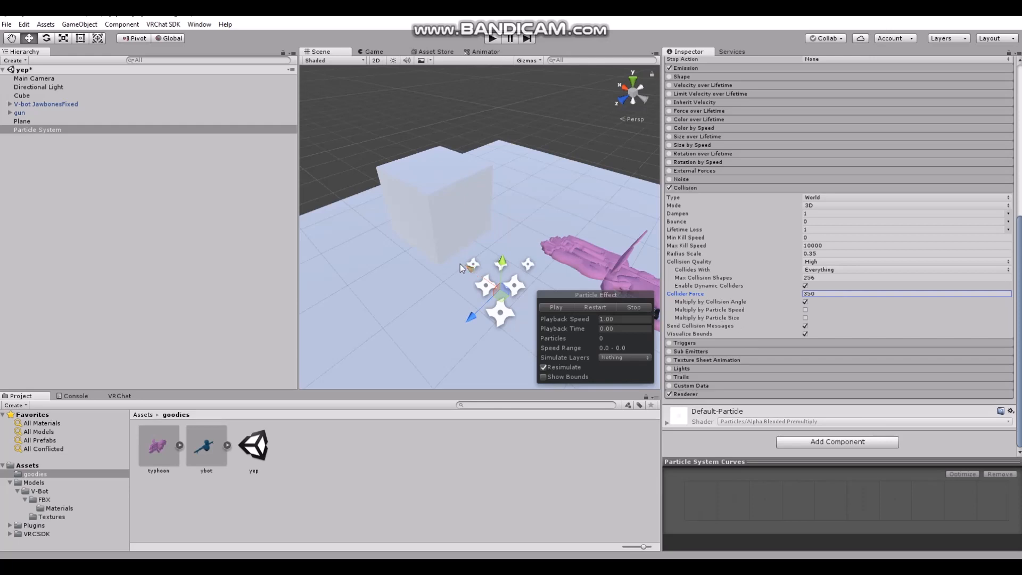
Create a second particle system at the scene root and move it along the Z axis to 0.528
{"action": "mouse_move", "coordinate": [426, 229]}
{"action": "right_mouse_down"}
{"action": "mouse_move", "coordinate": [506, 223]}
{"action": "mouse_move", "coordinate": [433, 219]}
{"action": "right_mouse_up"}
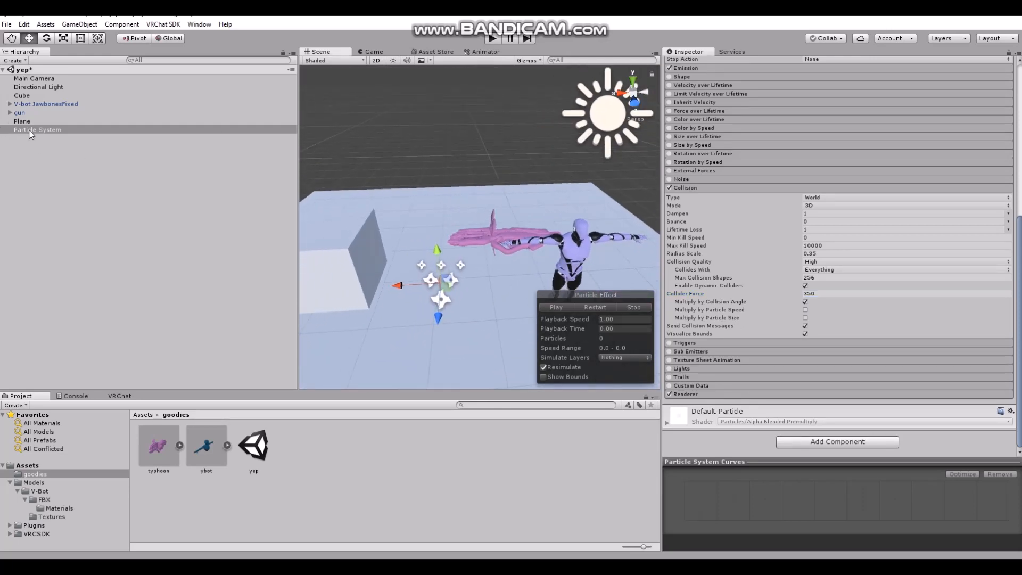
{"action": "right_click", "coordinate": [49, 175]}
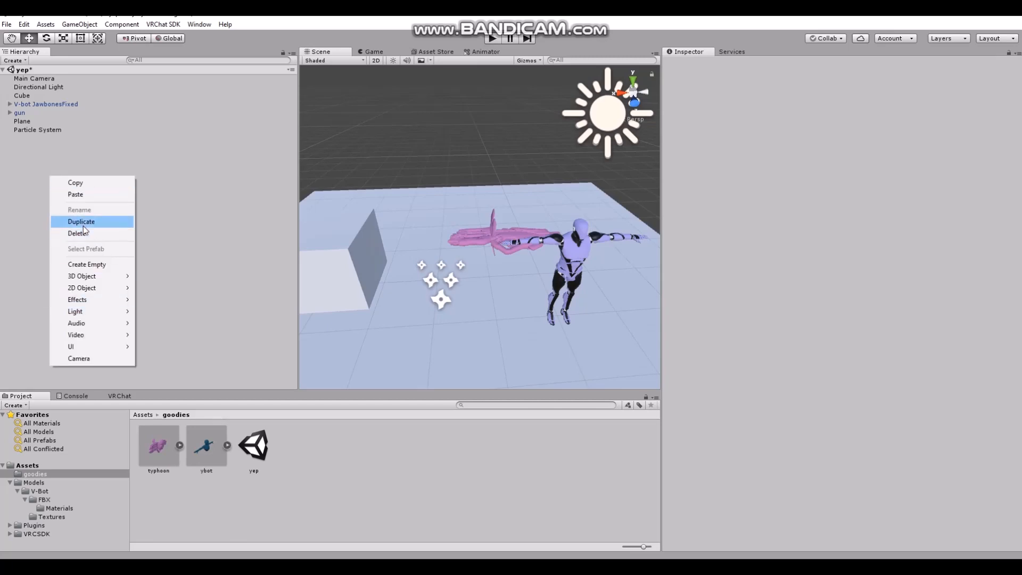
{"action": "mouse_move", "coordinate": [80, 299]}
{"action": "left_click", "coordinate": [170, 299]}
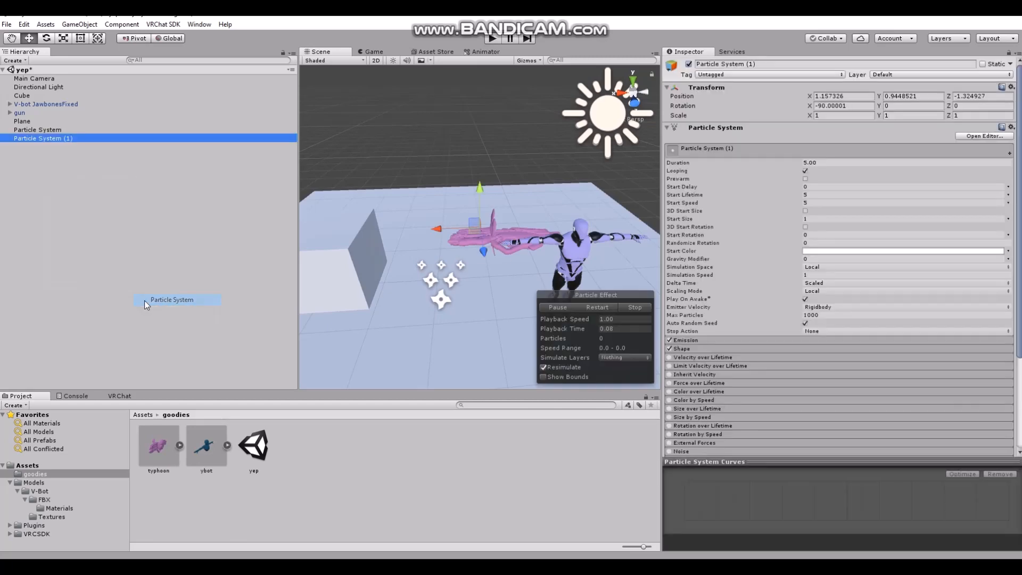
{"action": "scroll", "coordinate": [745, 372], "scroll_direction": "down", "scroll_amount": 3}
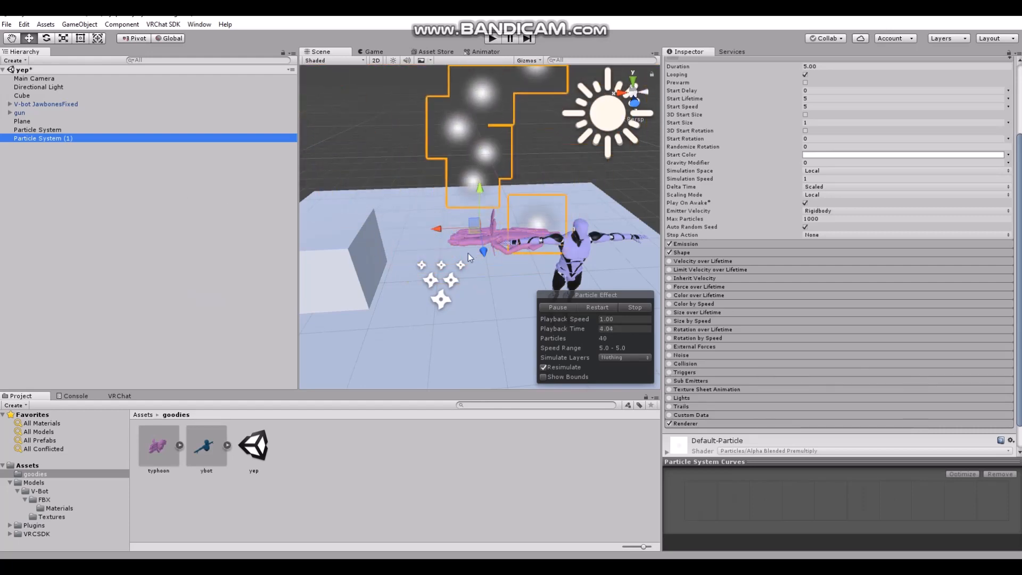
{"action": "left_click_drag", "start_coordinate": [484, 254], "coordinate": [498, 346]}
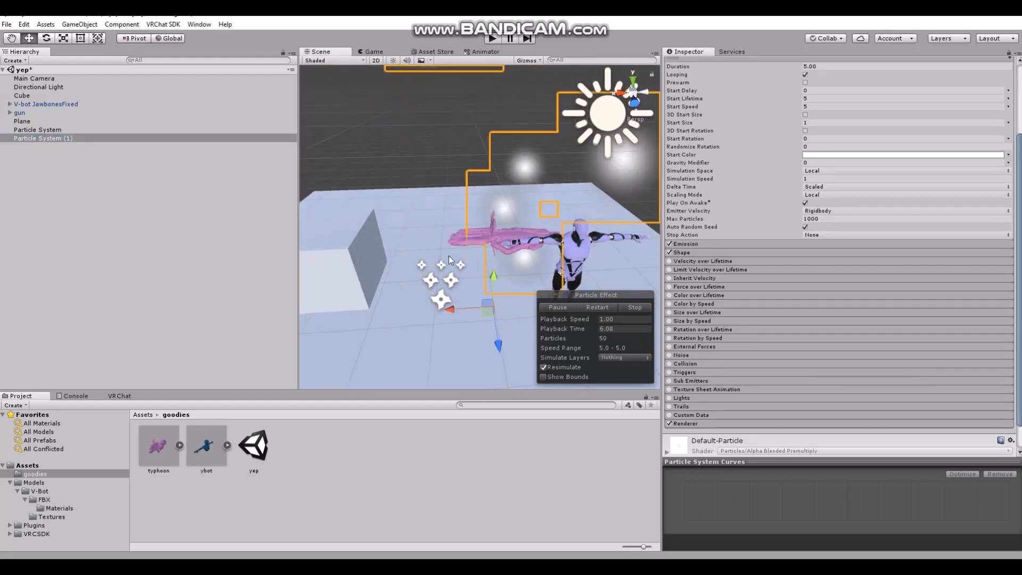
Set the second particle system's Start Speed to 1.63, Start Size to 0.31 and its cone shape's Radius to about 0.33
{"action": "scroll", "coordinate": [626, 247], "scroll_direction": "down", "scroll_amount": 4}
{"action": "left_click", "coordinate": [681, 252]}
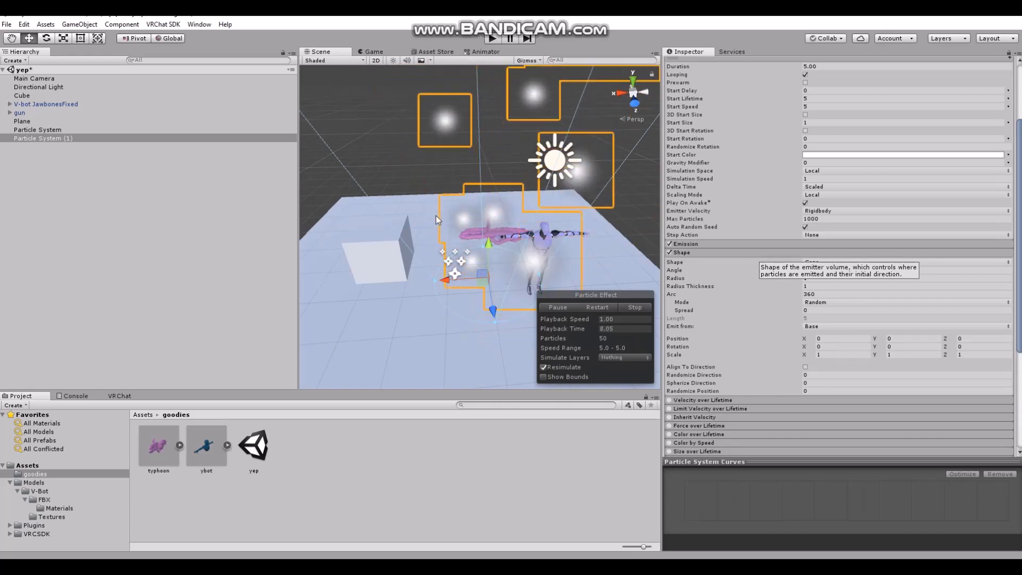
{"action": "scroll", "coordinate": [436, 215], "scroll_direction": "down", "scroll_amount": 2}
{"action": "left_click", "coordinate": [490, 148]}
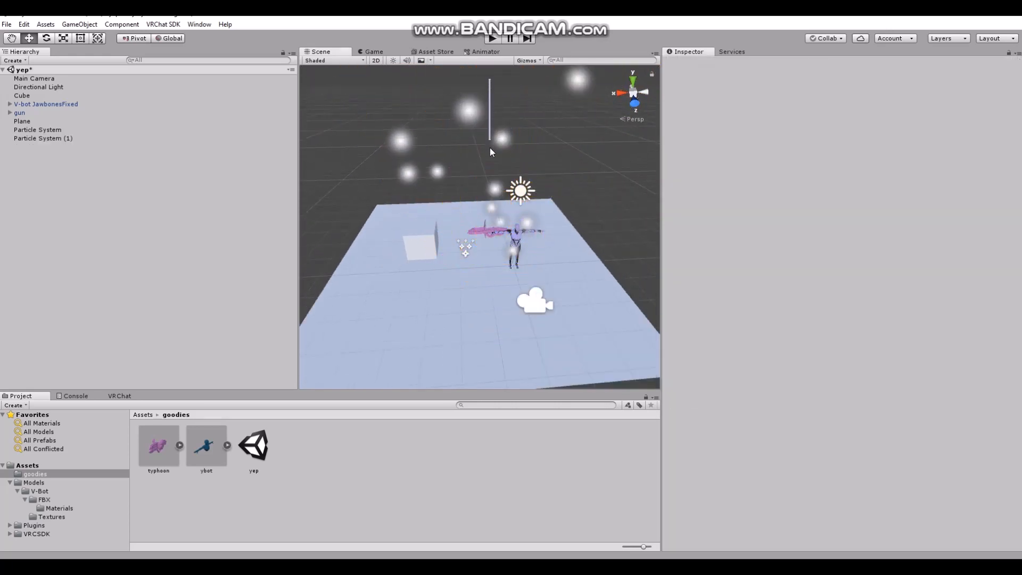
{"action": "left_click", "coordinate": [33, 139]}
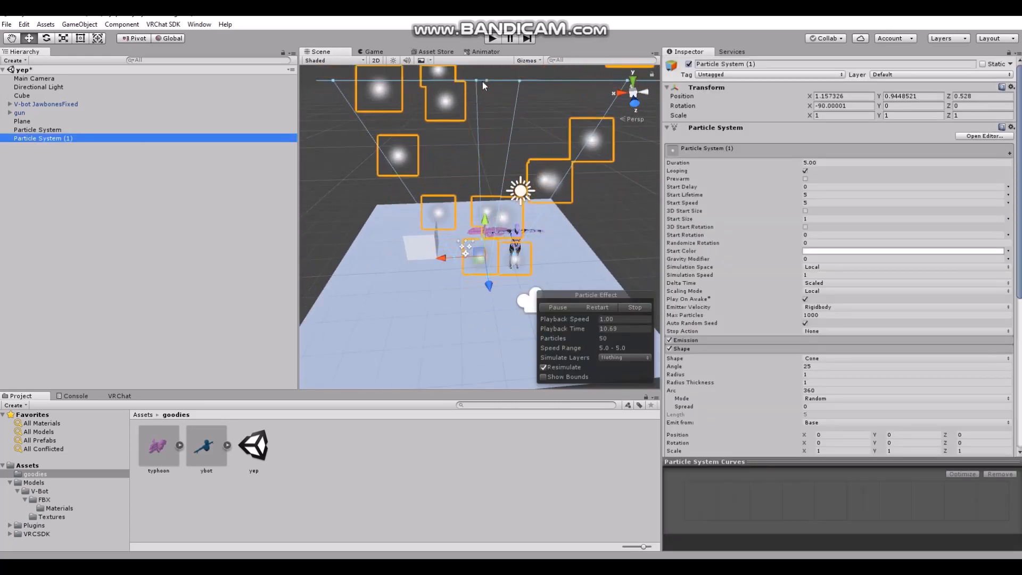
{"action": "left_click_drag", "start_coordinate": [486, 81], "coordinate": [487, 188]}
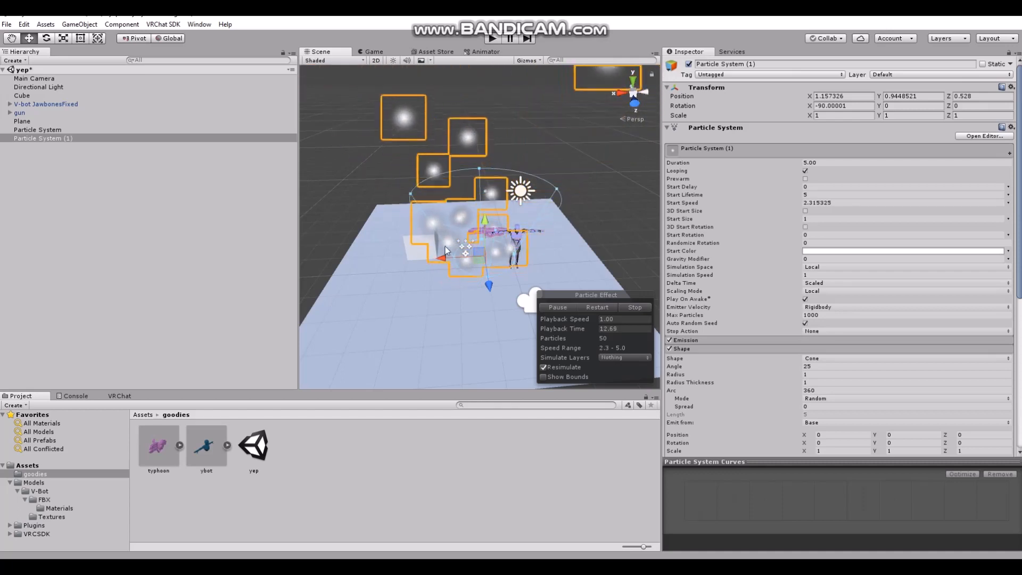
{"action": "scroll", "coordinate": [444, 253], "scroll_direction": "up", "scroll_amount": 2}
{"action": "scroll", "coordinate": [441, 261], "scroll_direction": "up", "scroll_amount": 2}
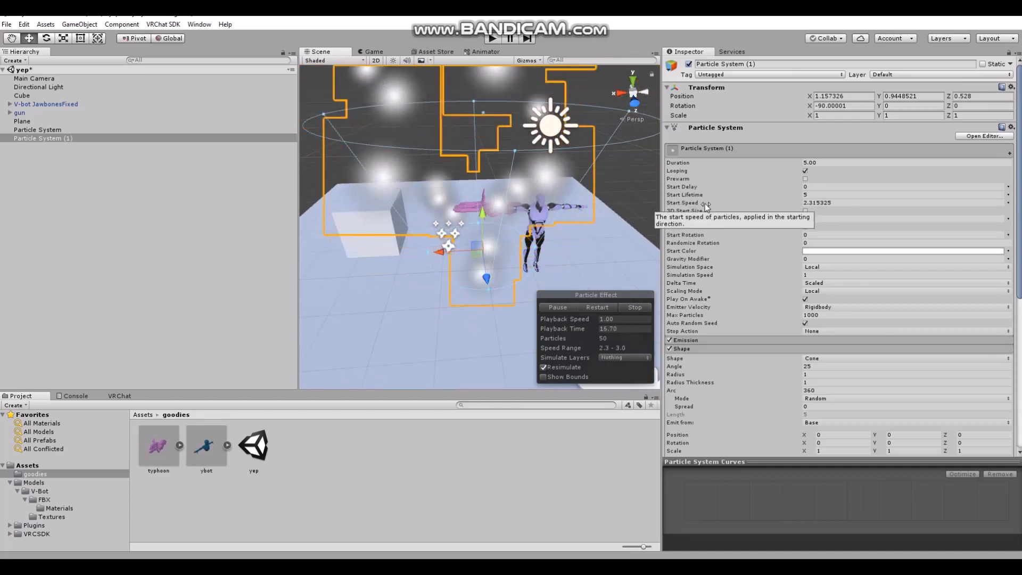
{"action": "left_click_drag", "start_coordinate": [704, 204], "coordinate": [689, 220]}
{"action": "left_click_drag", "start_coordinate": [483, 291], "coordinate": [489, 264]}
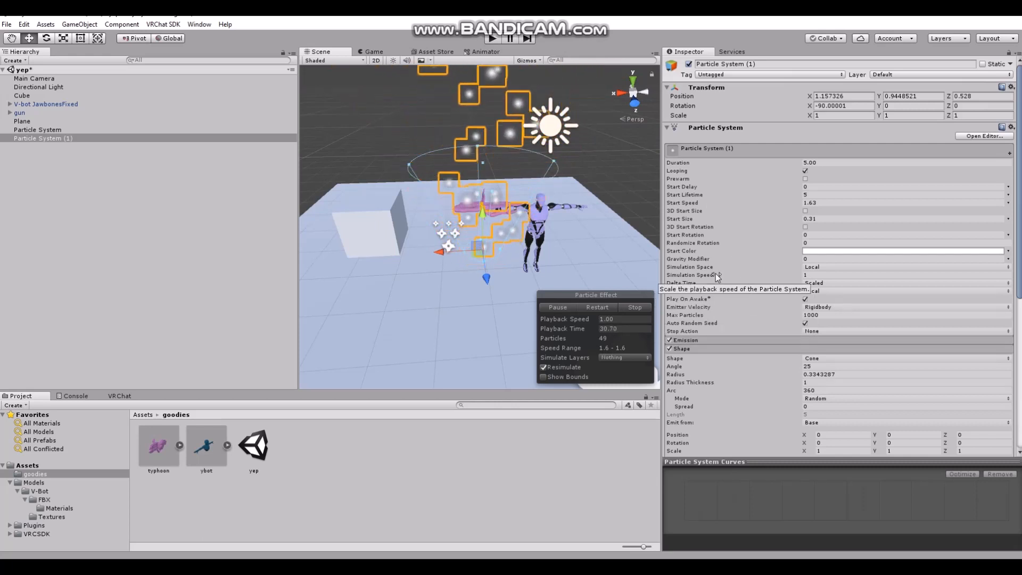
Set the second particle system's Simulation Speed to 2.7 and Start Lifetime to 1.61
{"action": "left_click_drag", "start_coordinate": [717, 275], "coordinate": [748, 273]}
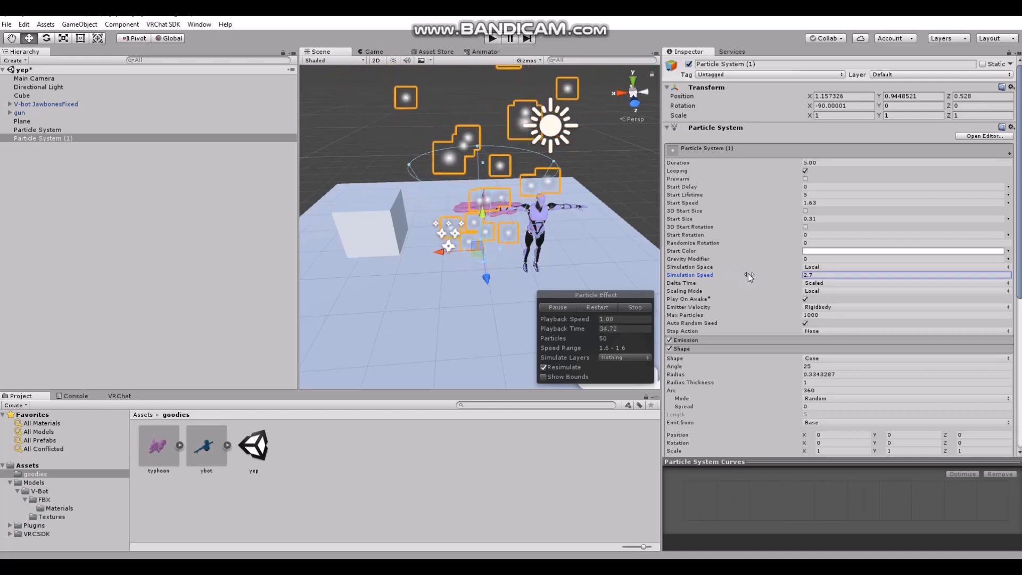
{"action": "right_click_drag", "start_coordinate": [420, 277], "coordinate": [420, 213]}
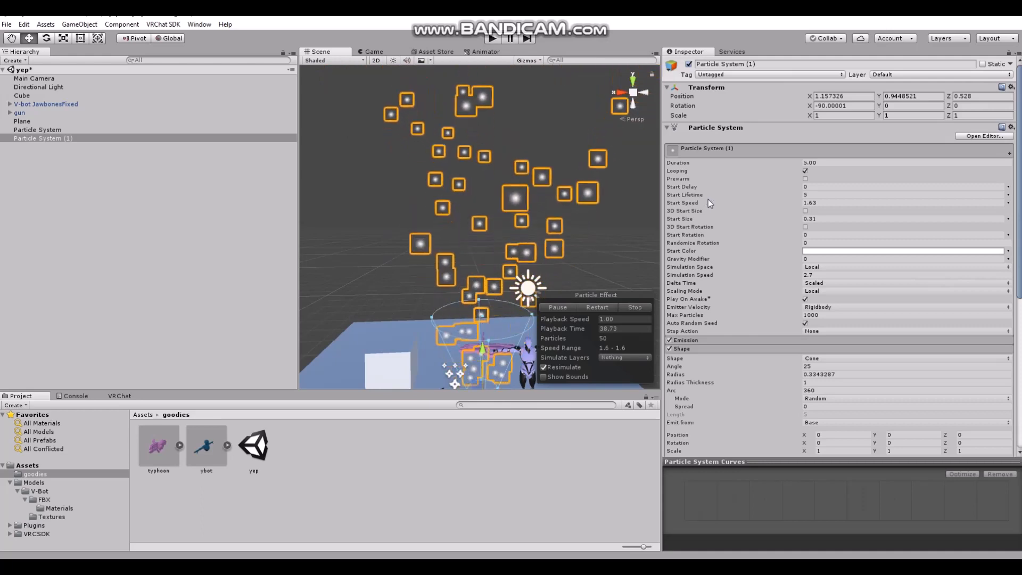
{"action": "left_click_drag", "start_coordinate": [707, 193], "coordinate": [653, 202]}
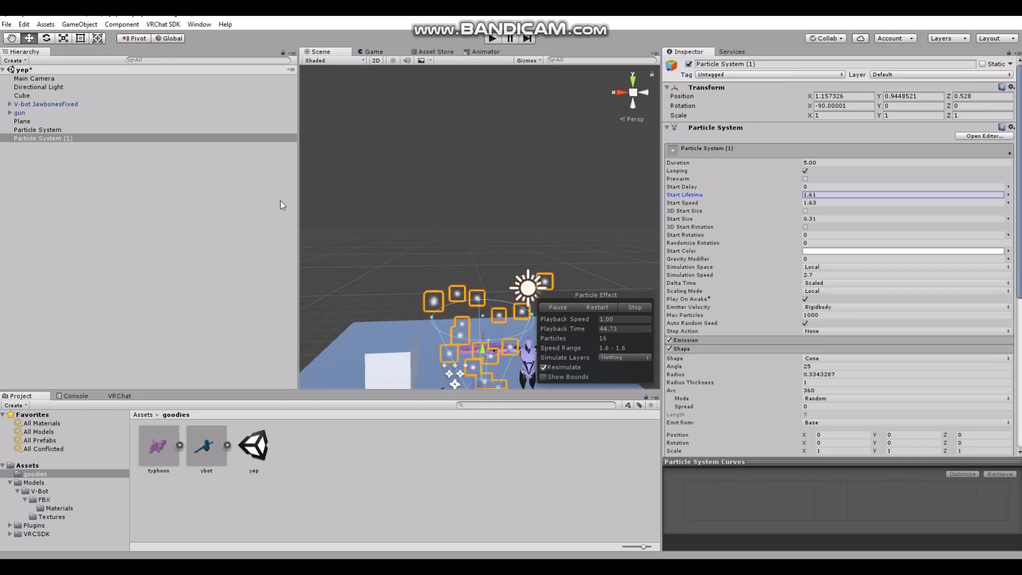
Set the second particle system's Gravity Modifier to 0.33 so that its particles fall towards the plane
{"action": "middle_click_drag", "start_coordinate": [387, 280], "coordinate": [375, 251]}
{"action": "scroll", "coordinate": [375, 251], "scroll_direction": "up", "scroll_amount": 5}
{"action": "right_click_drag", "start_coordinate": [375, 251], "coordinate": [388, 298]}
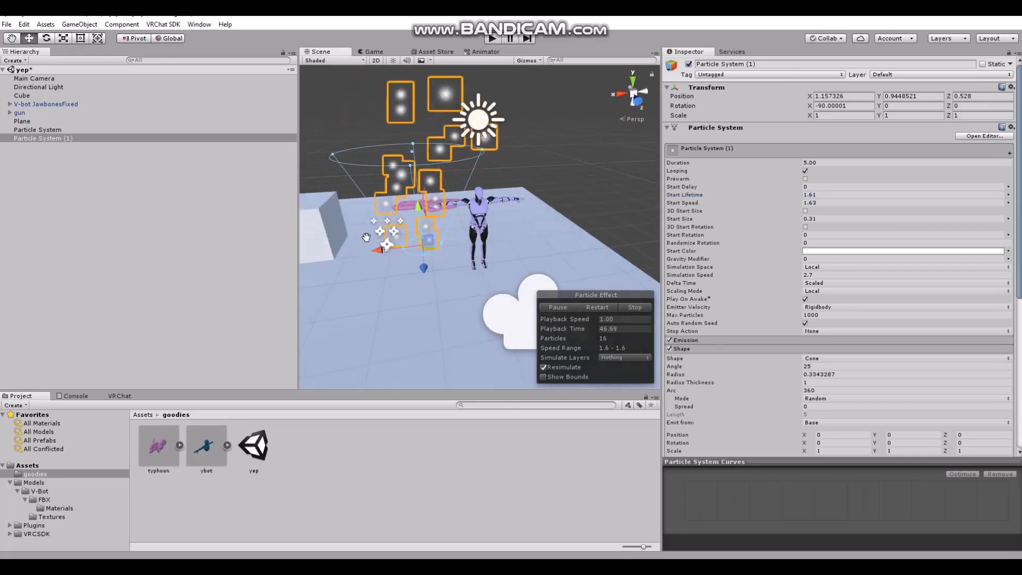
{"action": "middle_click_drag", "start_coordinate": [354, 230], "coordinate": [405, 247]}
{"action": "scroll", "coordinate": [403, 247], "scroll_direction": "up", "scroll_amount": 2}
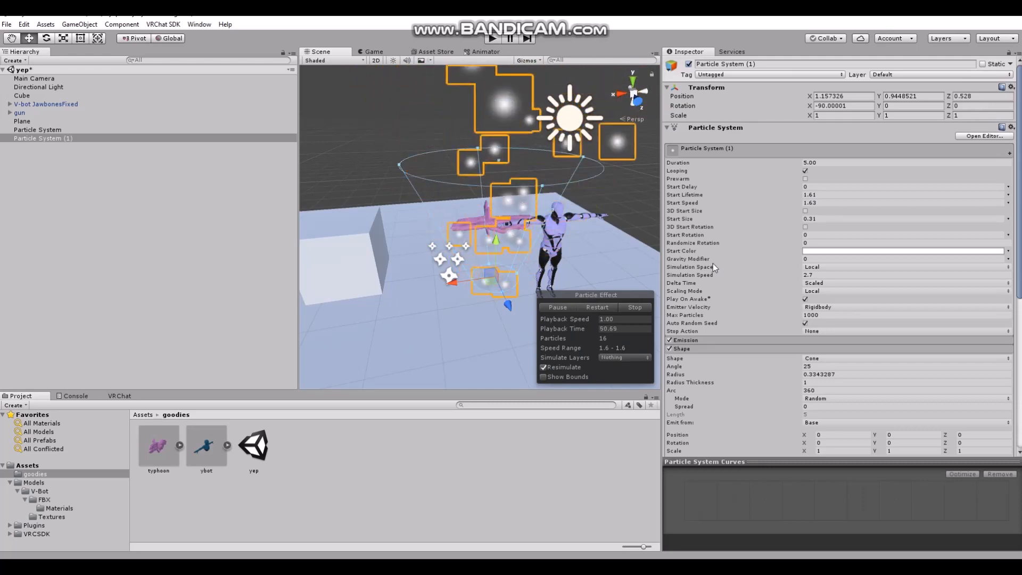
{"action": "mouse_move", "coordinate": [716, 257]}
{"action": "left_mouse_down"}
{"action": "mouse_move", "coordinate": [704, 261]}
{"action": "mouse_move", "coordinate": [713, 261]}
{"action": "left_mouse_up"}
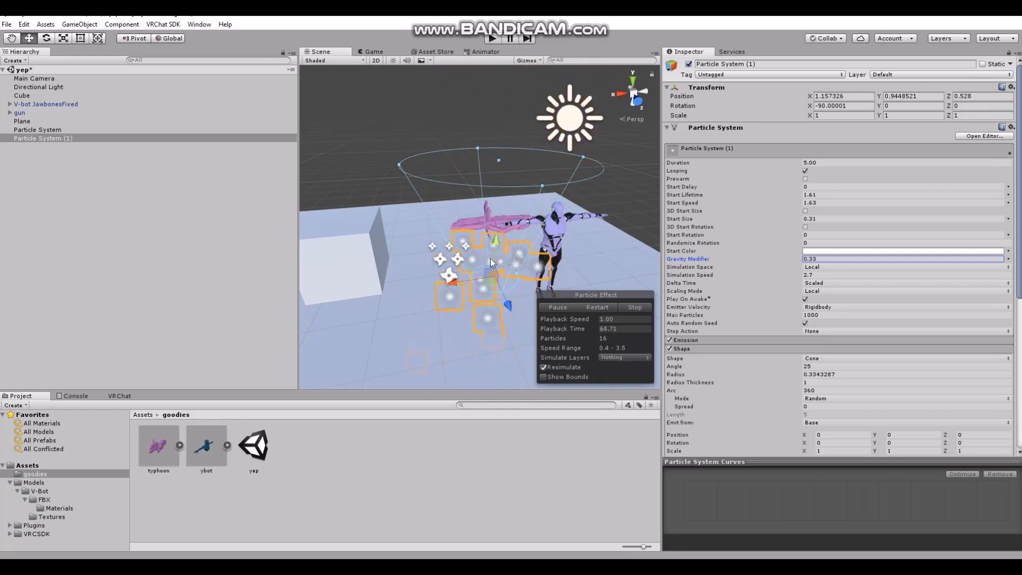
Turn off Looping on the second particle system, play it once and set its Duration to 1.15
{"action": "scroll", "coordinate": [730, 350], "scroll_direction": "down", "scroll_amount": 5}
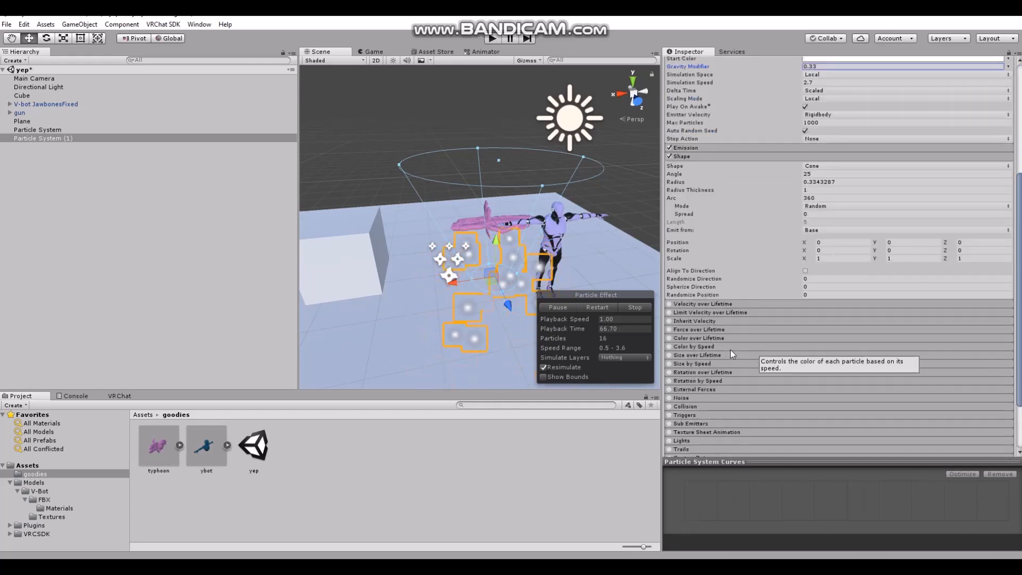
{"action": "scroll", "coordinate": [743, 332], "scroll_direction": "up", "scroll_amount": 4}
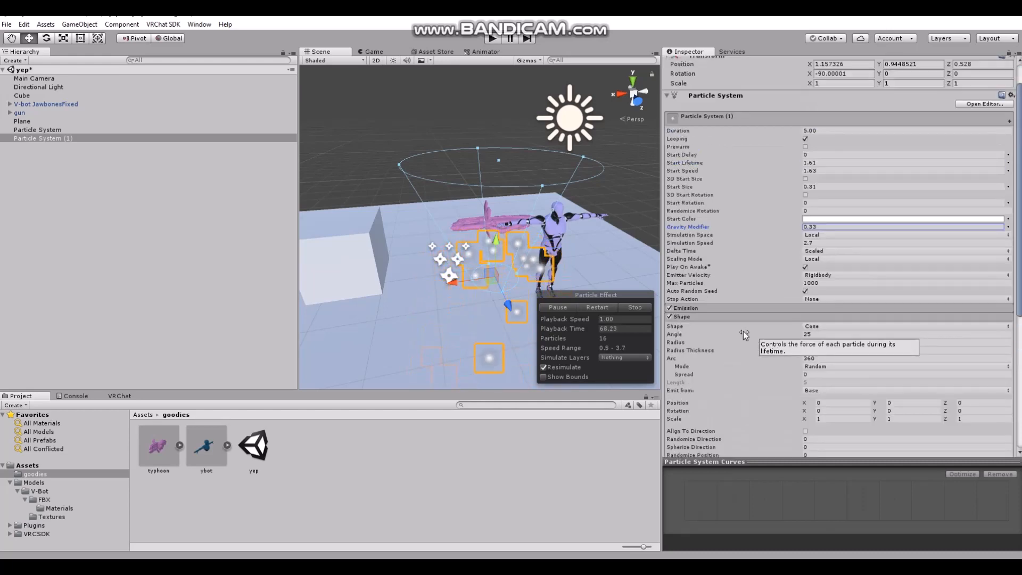
{"action": "left_click", "coordinate": [717, 309]}
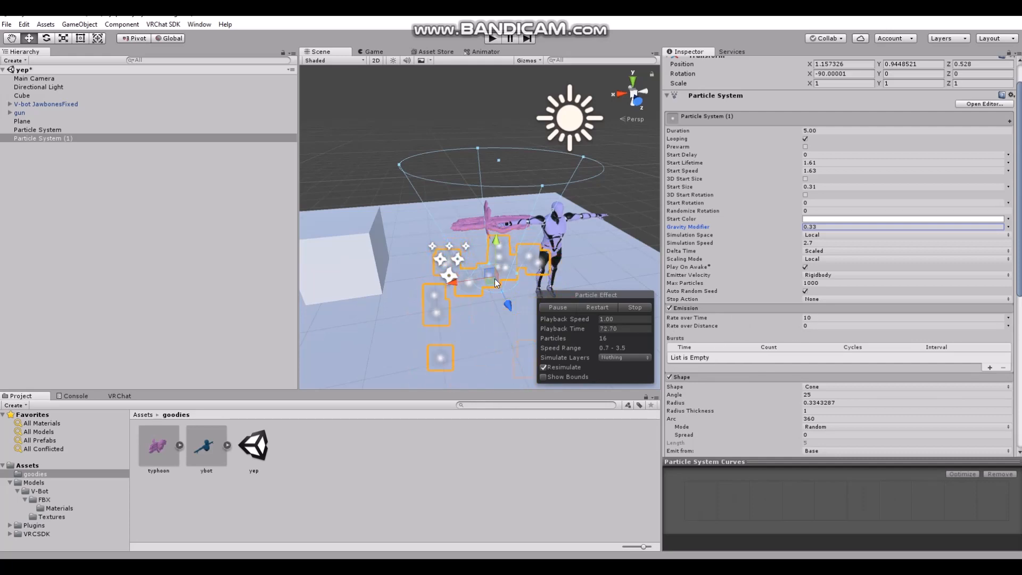
{"action": "left_click", "coordinate": [805, 139]}
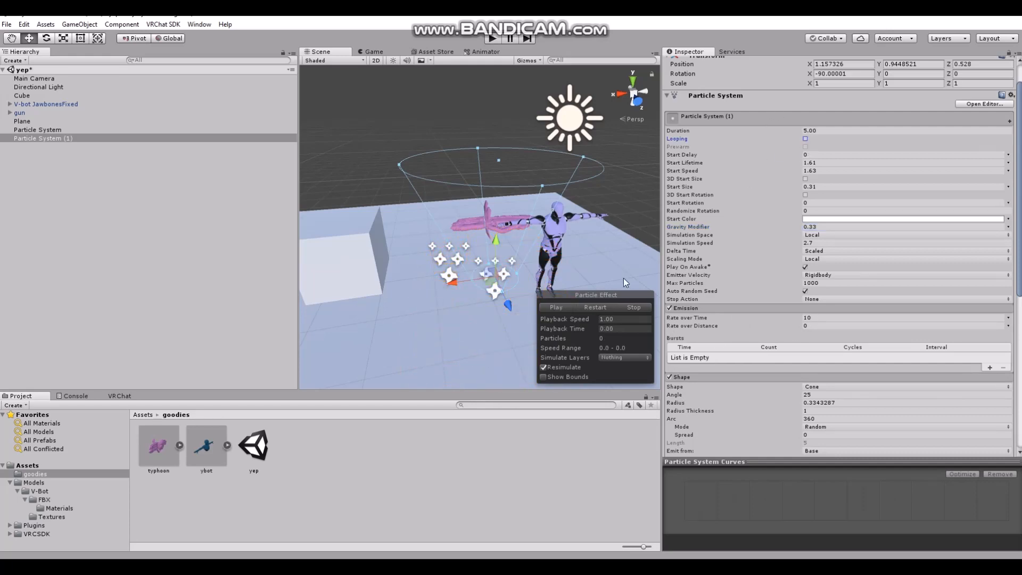
{"action": "left_click", "coordinate": [554, 310]}
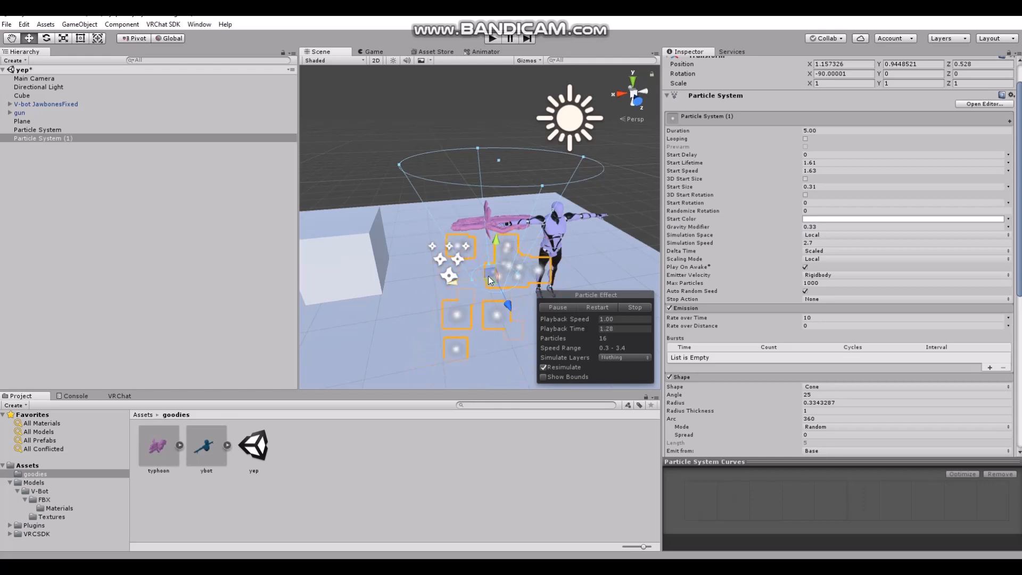
{"action": "left_click", "coordinate": [686, 131]}
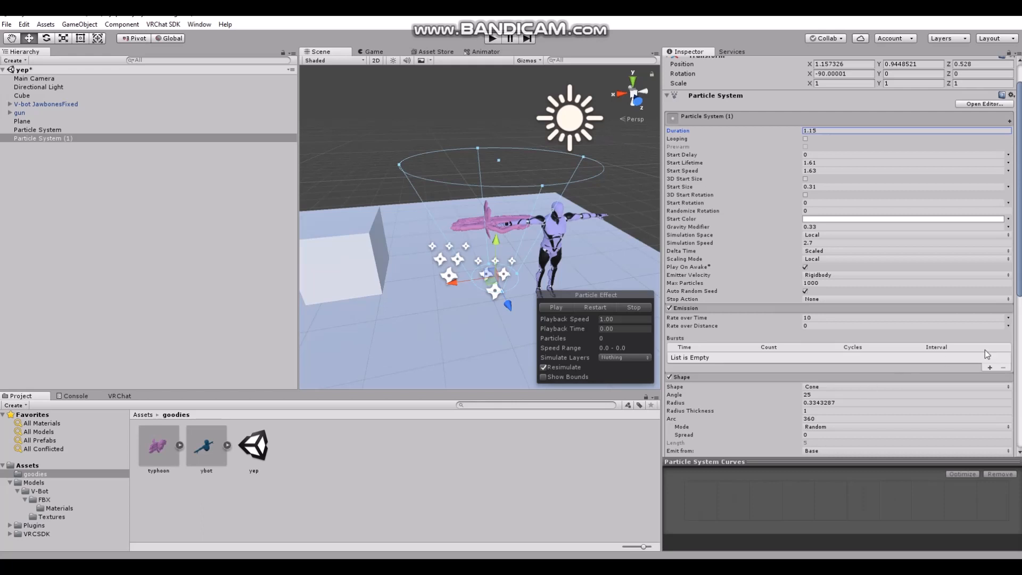
Add an emission burst with a Count of 10 and set the Duration to 1.10, replaying the effect to check it
{"action": "left_click", "coordinate": [988, 368]}
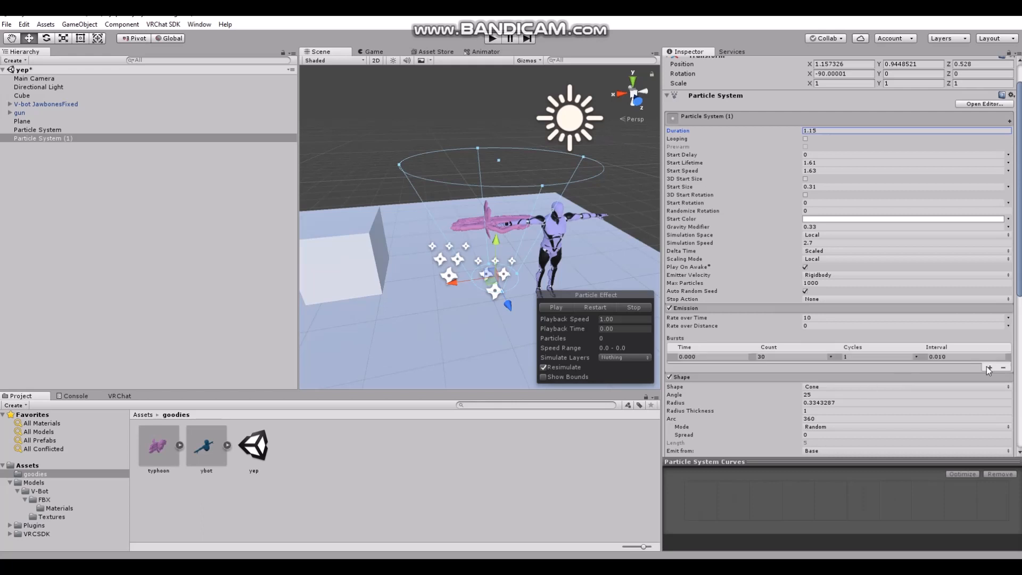
{"action": "left_click", "coordinate": [758, 357]}
{"action": "type", "text": "9"}
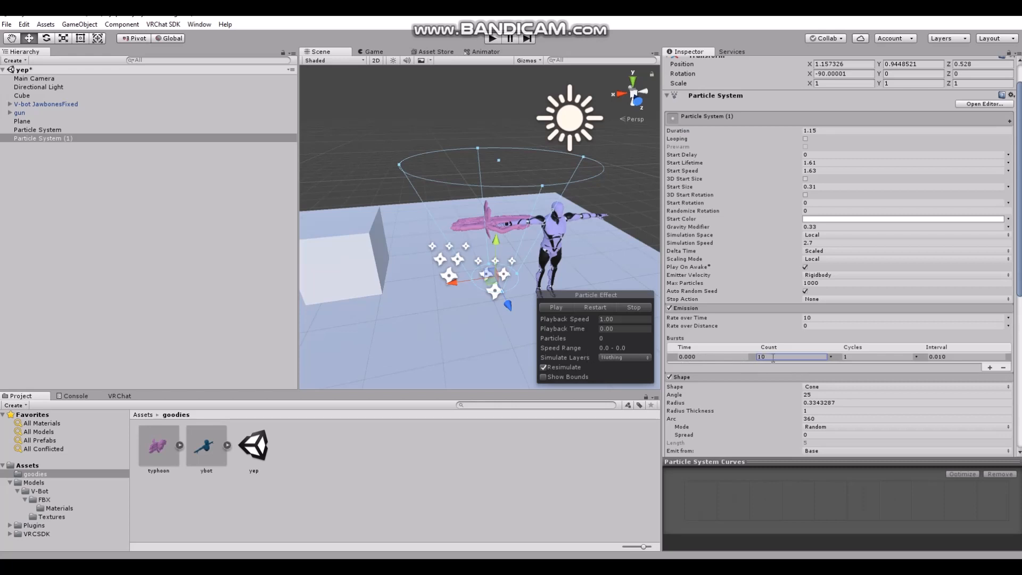
{"action": "left_click", "coordinate": [558, 307]}
{"action": "left_click_drag", "start_coordinate": [791, 128], "coordinate": [788, 131]}
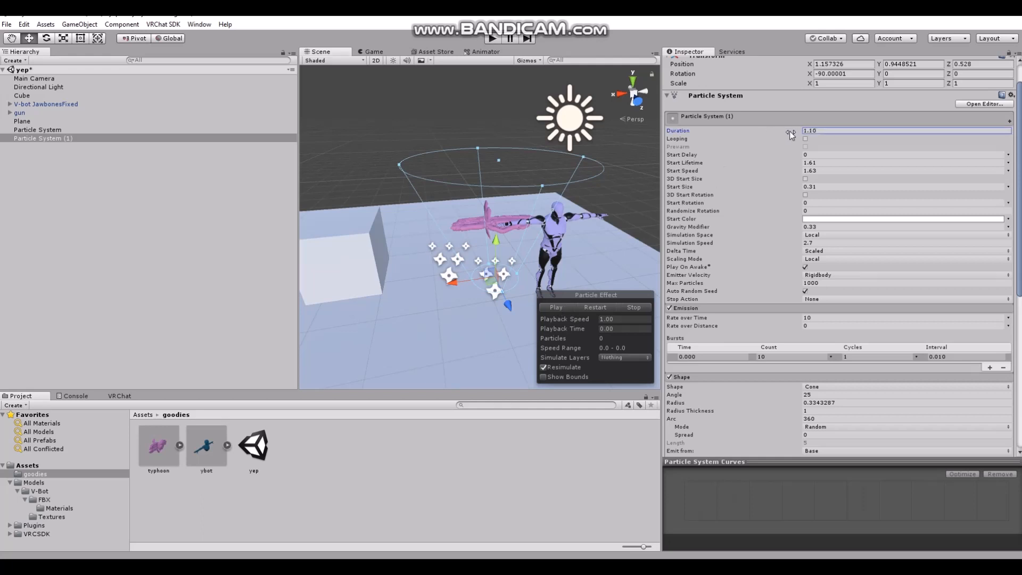
{"action": "left_click", "coordinate": [557, 307]}
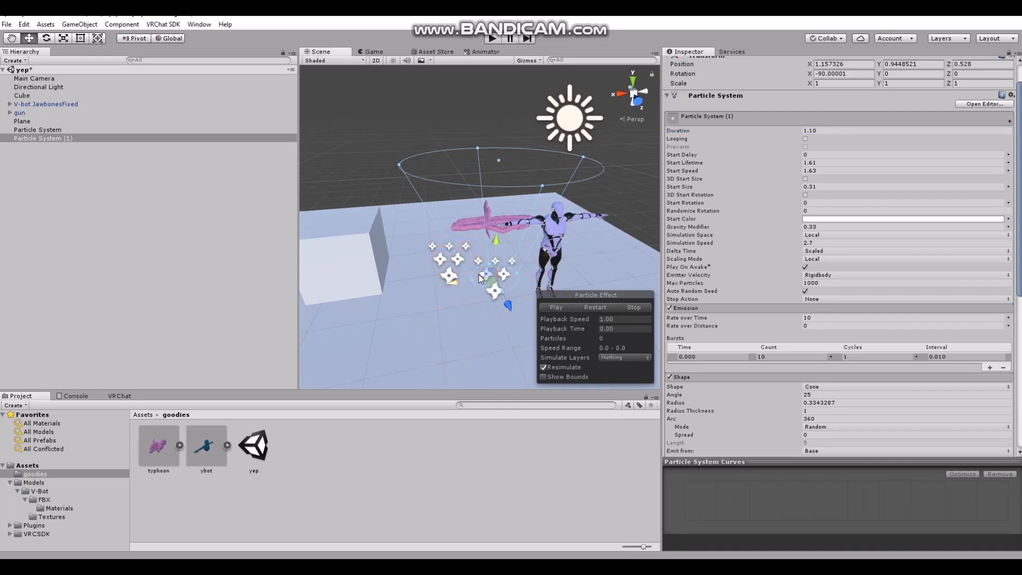
Rename the second particle system "burst effect" and the first one "bullets"
{"action": "scroll", "coordinate": [755, 197], "scroll_direction": "up", "scroll_amount": 2}
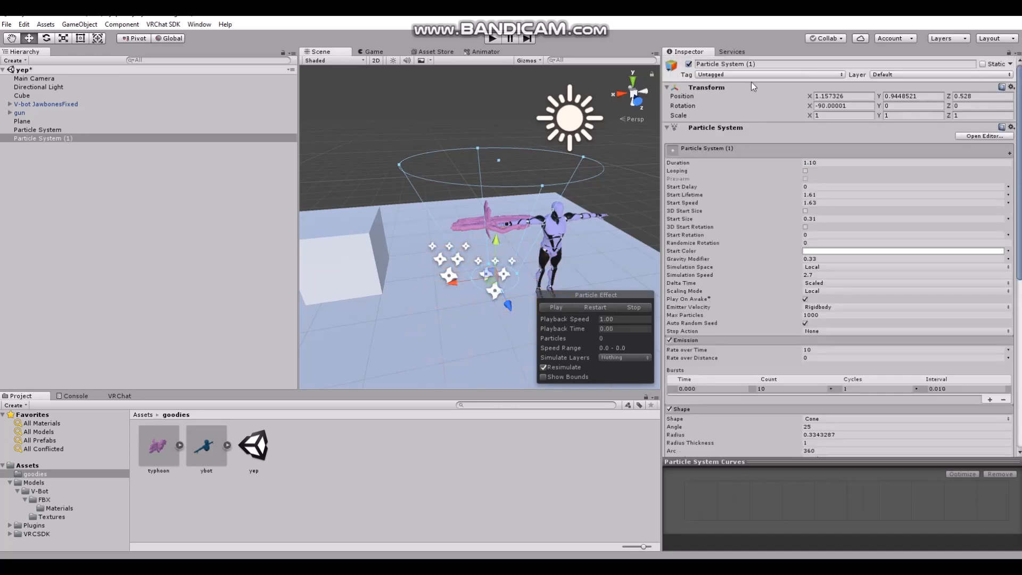
{"action": "left_click", "coordinate": [745, 63]}
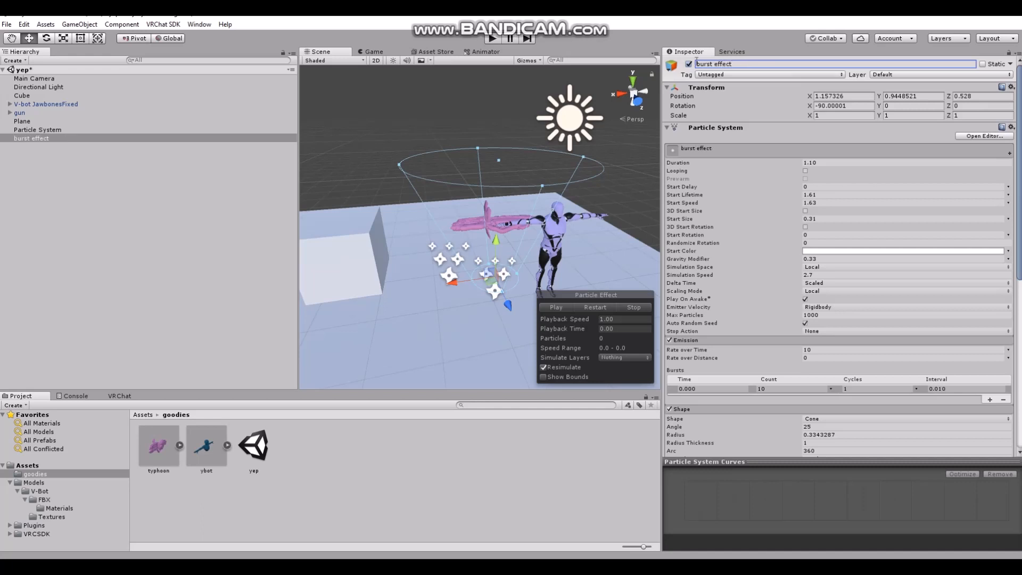
{"action": "left_click", "coordinate": [48, 130]}
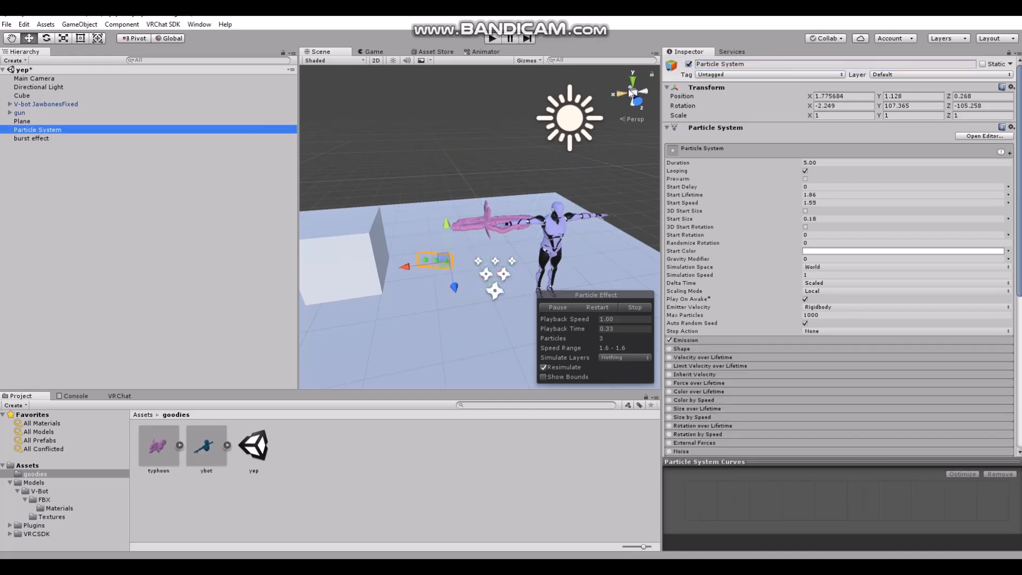
{"action": "left_click", "coordinate": [700, 64]}
{"action": "type", "text": "bullets"}
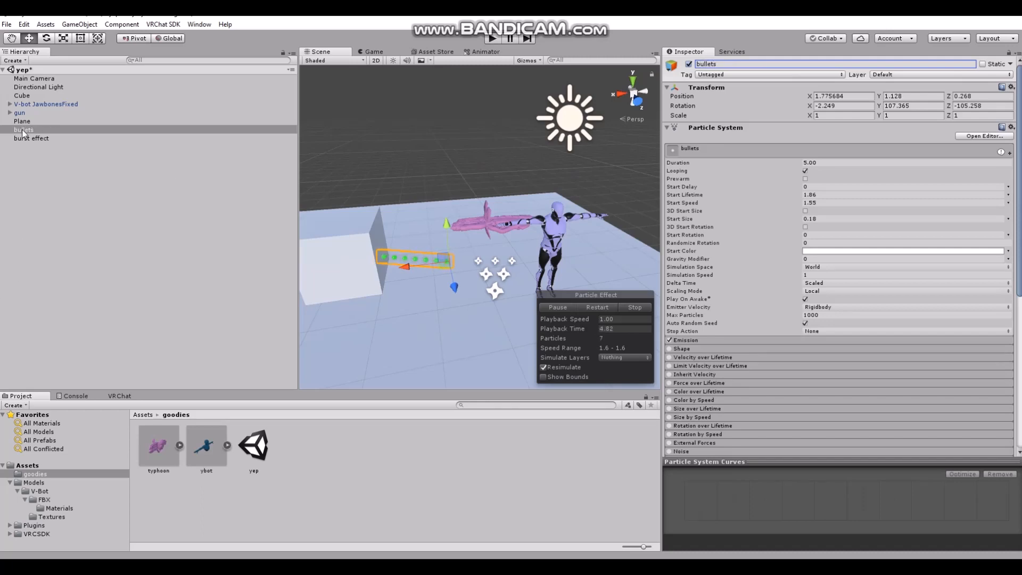
Parent burst effect under bullets and set its local position to 0, 0, 0
{"action": "left_click_drag", "start_coordinate": [34, 141], "coordinate": [37, 130]}
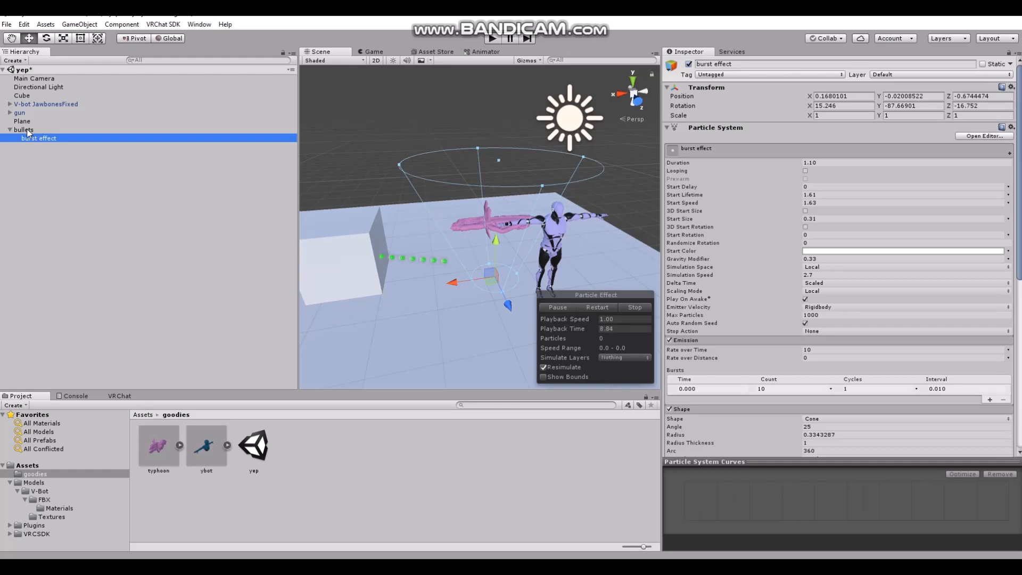
{"action": "left_click", "coordinate": [23, 130]}
{"action": "left_click", "coordinate": [36, 141]}
{"action": "left_click", "coordinate": [820, 95]}
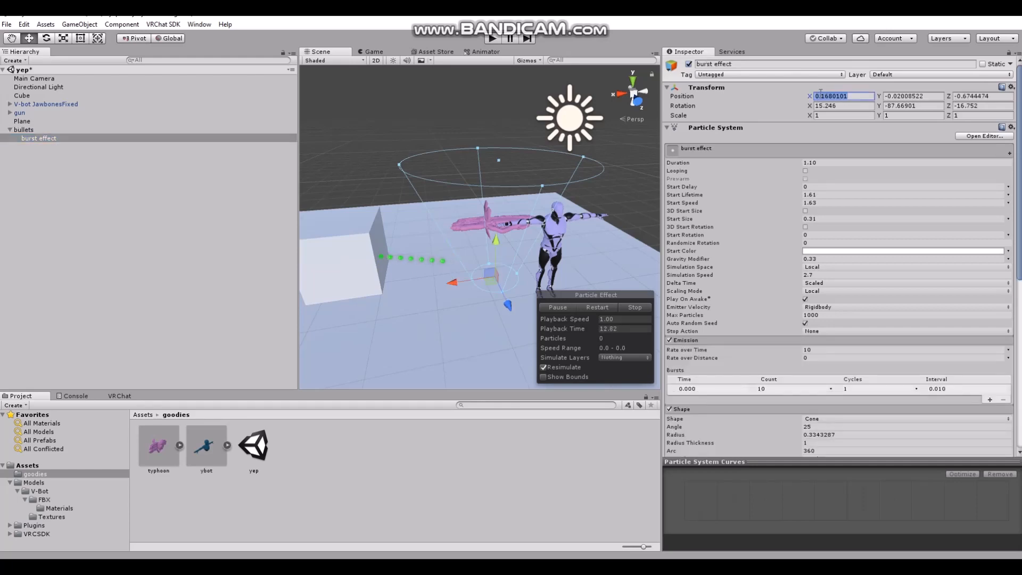
{"action": "type", "text": "0"}
{"action": "left_click", "coordinate": [907, 95]}
{"action": "type", "text": "0"}
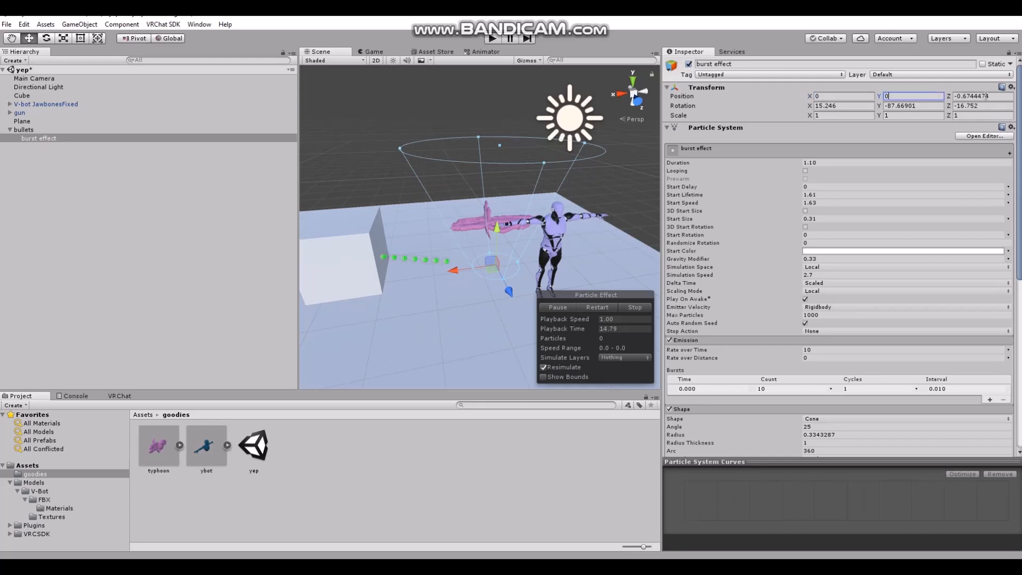
{"action": "left_click", "coordinate": [965, 96]}
{"action": "type", "text": "0"}
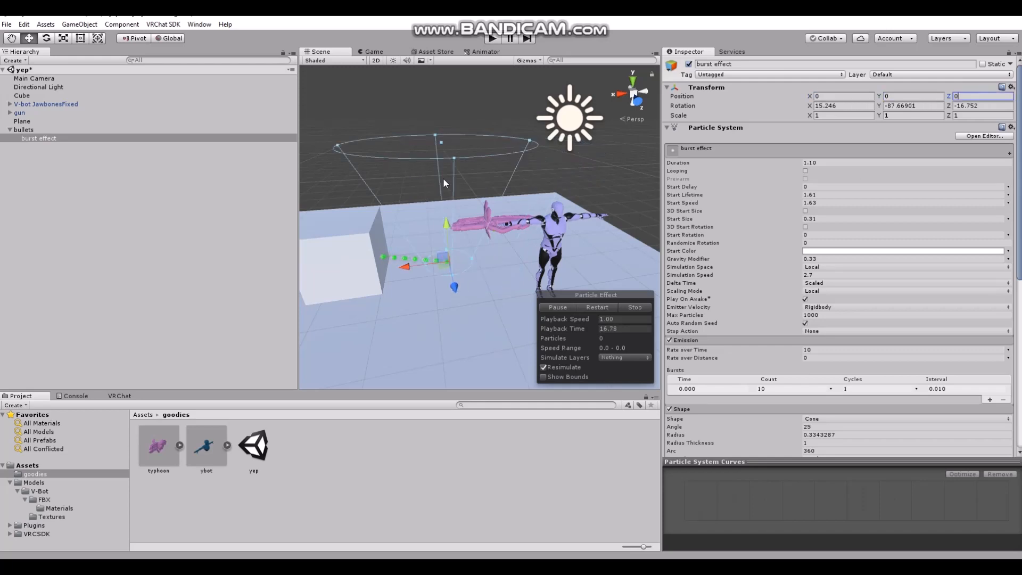
{"action": "left_click", "coordinate": [717, 342]}
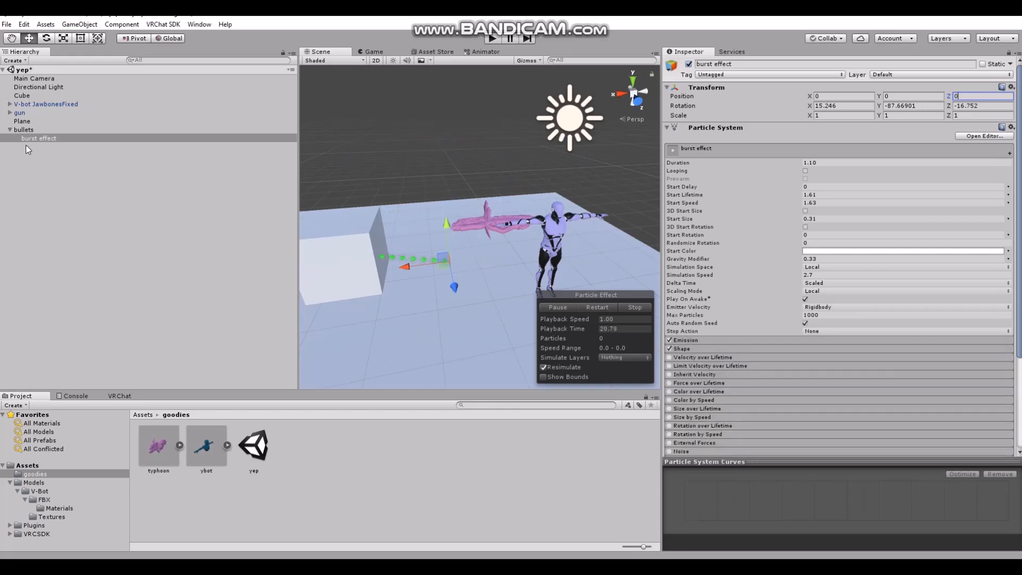
Enable Sub Emitters on bullets and assign burst effect as a sub emitter triggered on Collision
{"action": "left_click", "coordinate": [23, 129]}
{"action": "scroll", "coordinate": [748, 349], "scroll_direction": "down", "scroll_amount": 5}
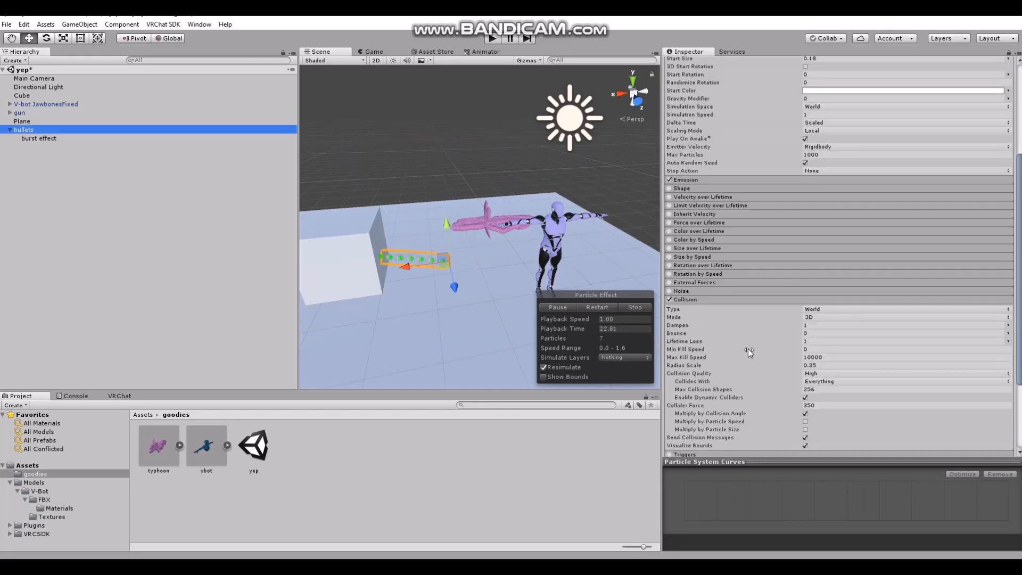
{"action": "left_click", "coordinate": [685, 300]}
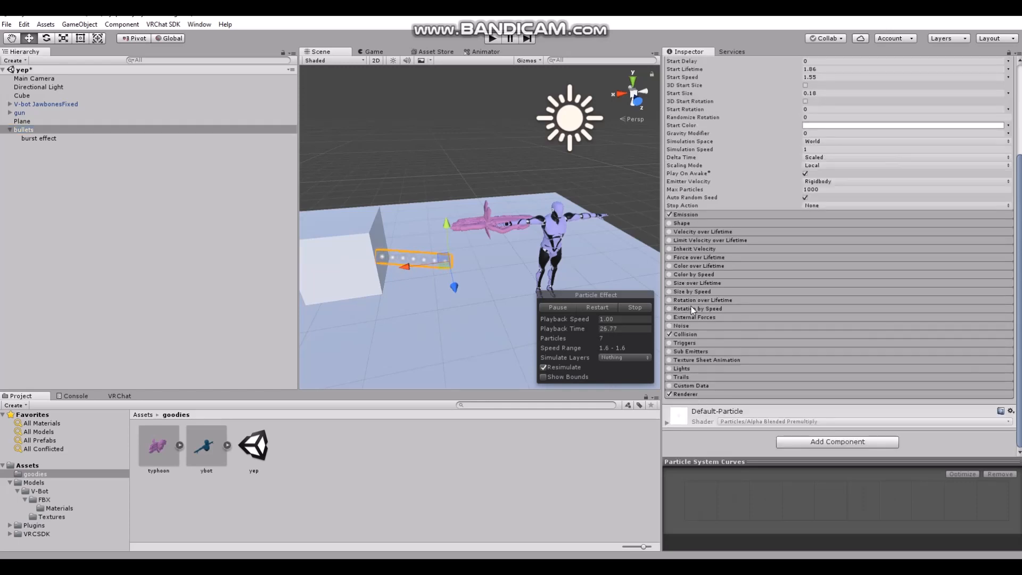
{"action": "left_click", "coordinate": [676, 352]}
{"action": "left_click", "coordinate": [669, 352]}
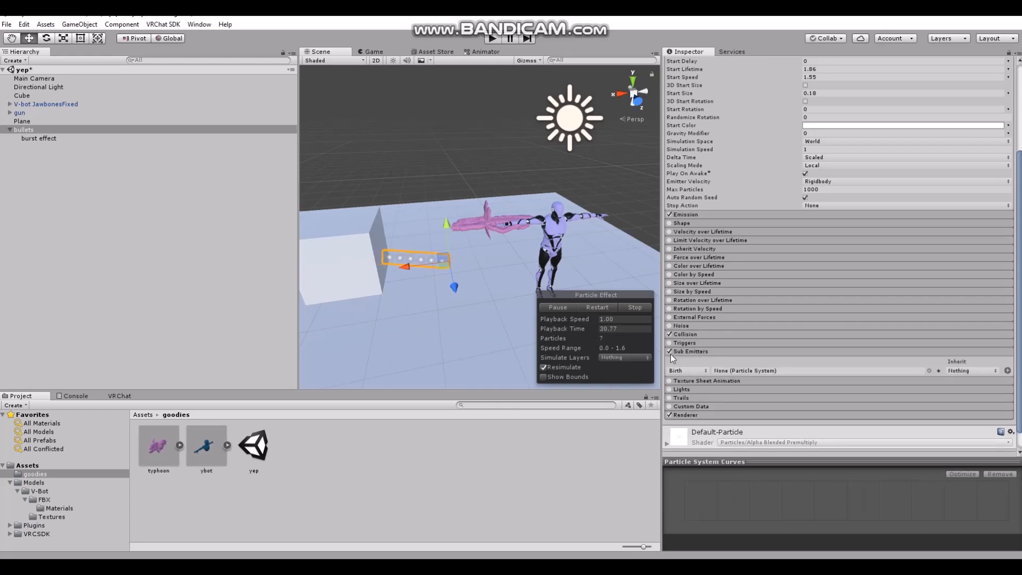
{"action": "left_click", "coordinate": [685, 371]}
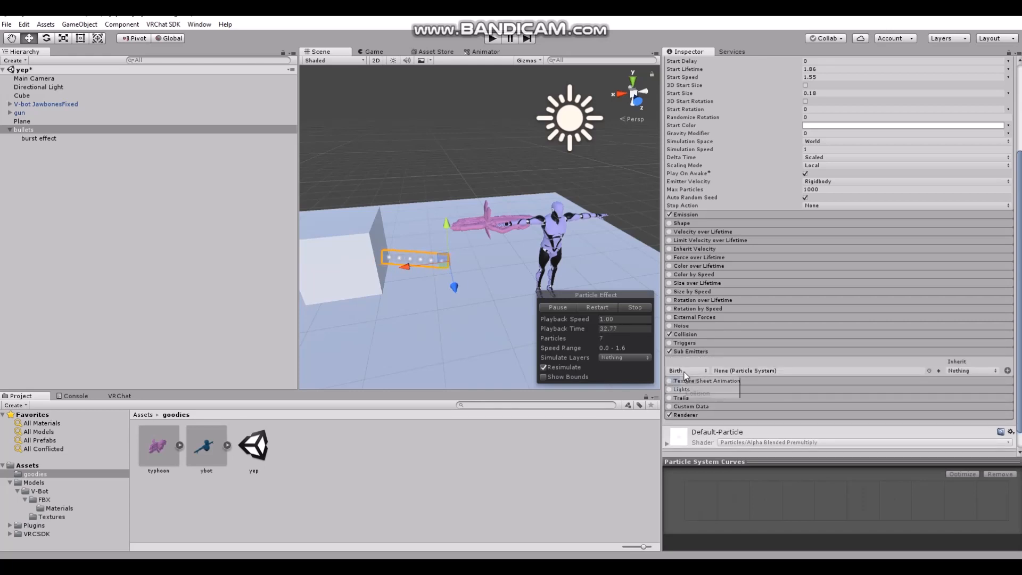
{"action": "left_click", "coordinate": [688, 394]}
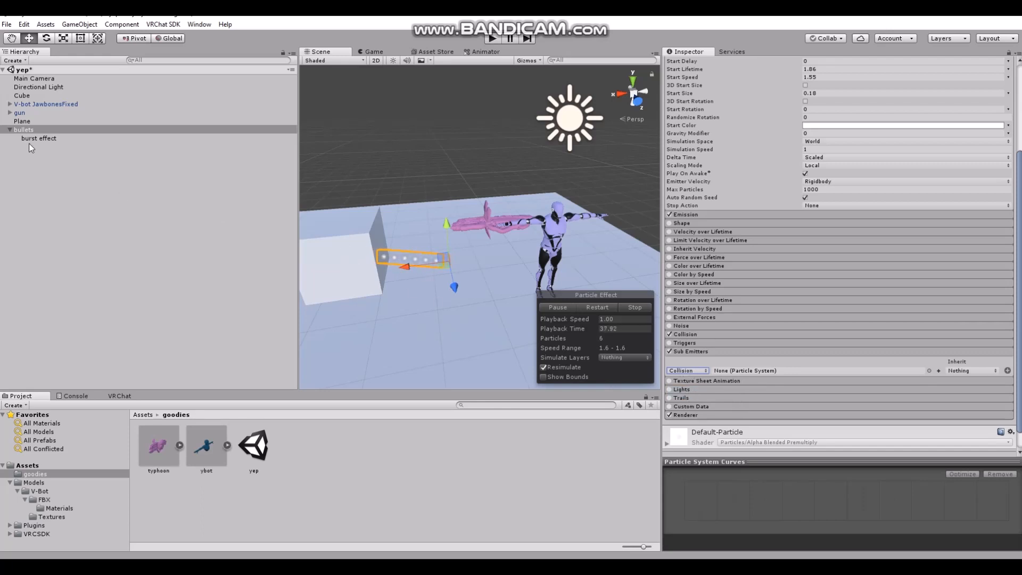
{"action": "left_click_drag", "start_coordinate": [38, 138], "coordinate": [768, 368]}
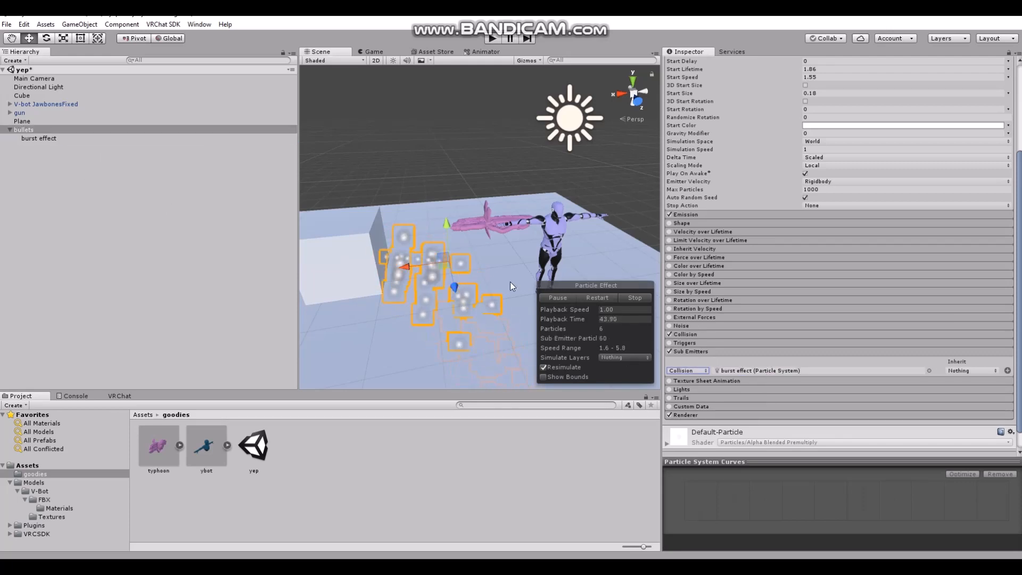
Move bullets away from the cube to X 1.165 and examine the bursts where its particles hit
{"action": "left_click", "coordinate": [411, 269]}
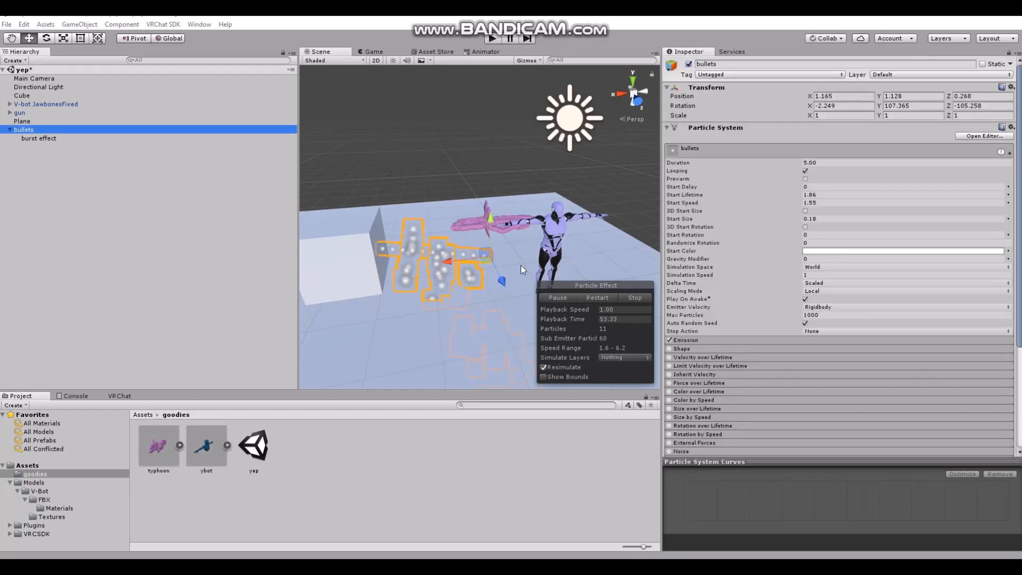
{"action": "left_click", "coordinate": [213, 259]}
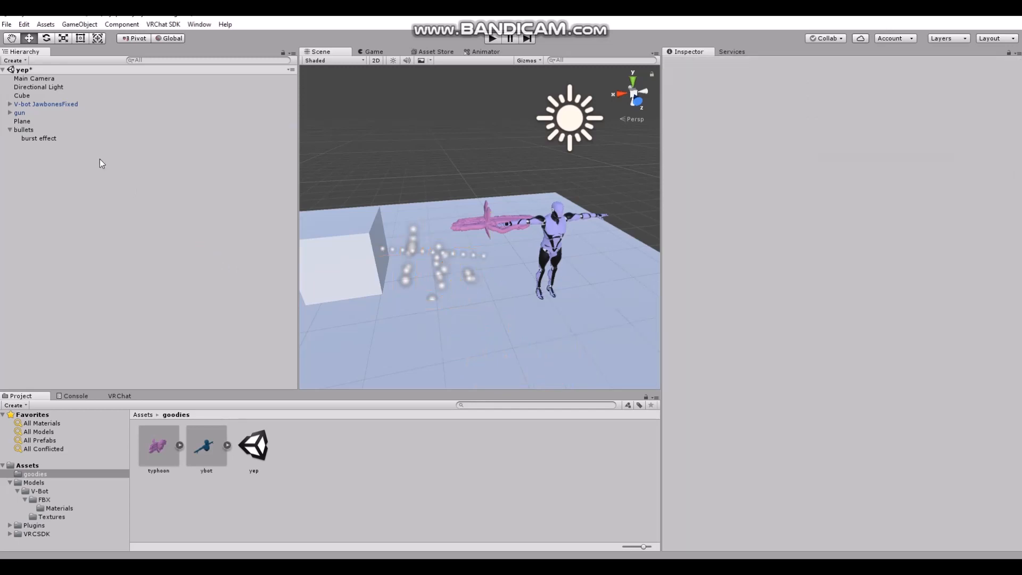
{"action": "left_click", "coordinate": [24, 129]}
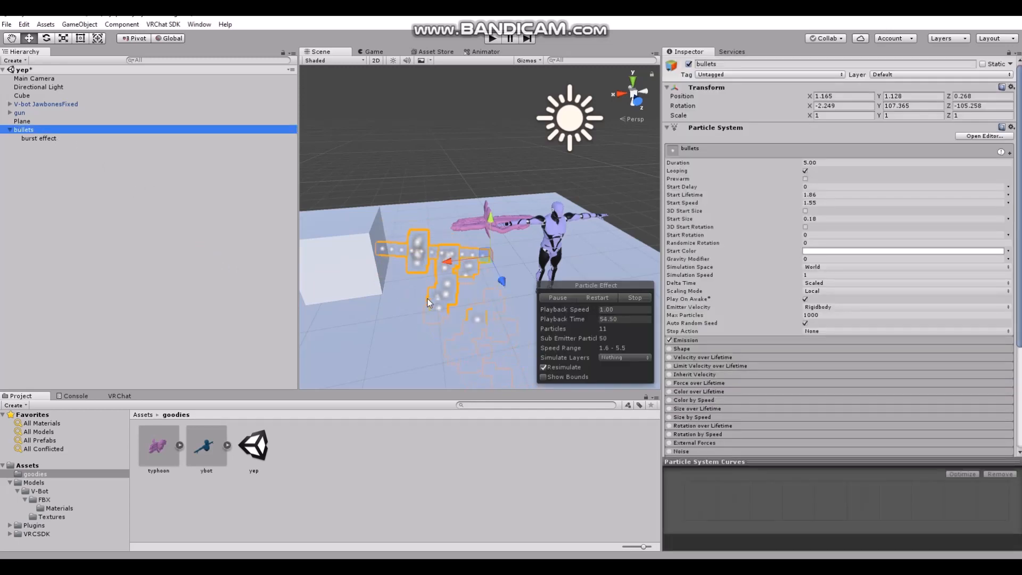
{"action": "right_click_drag", "start_coordinate": [427, 298], "coordinate": [392, 305]}
{"action": "scroll", "coordinate": [432, 302], "scroll_direction": "up", "scroll_amount": 5}
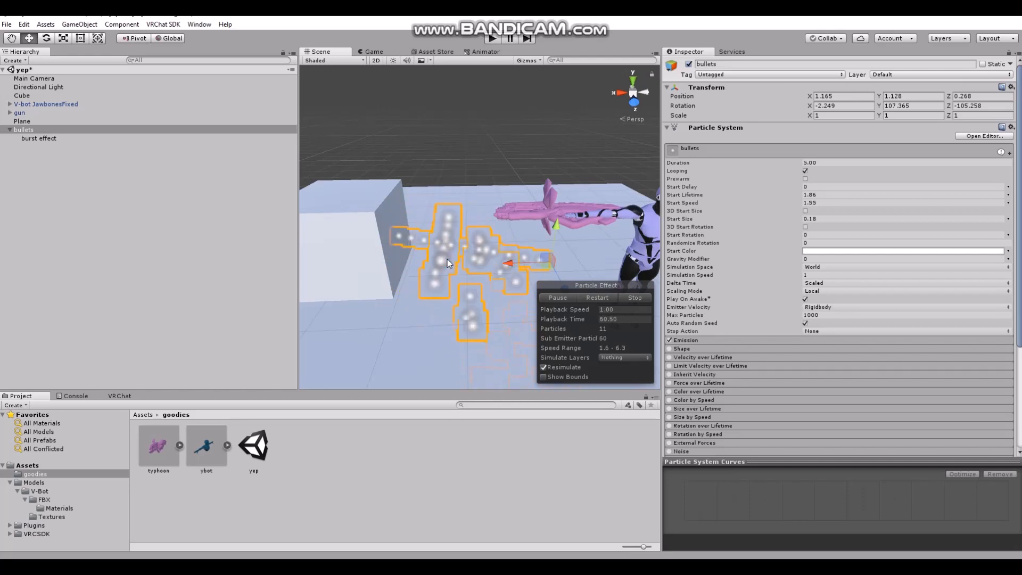
{"action": "left_click_drag", "start_coordinate": [410, 281], "coordinate": [431, 232], "text": "alt"}
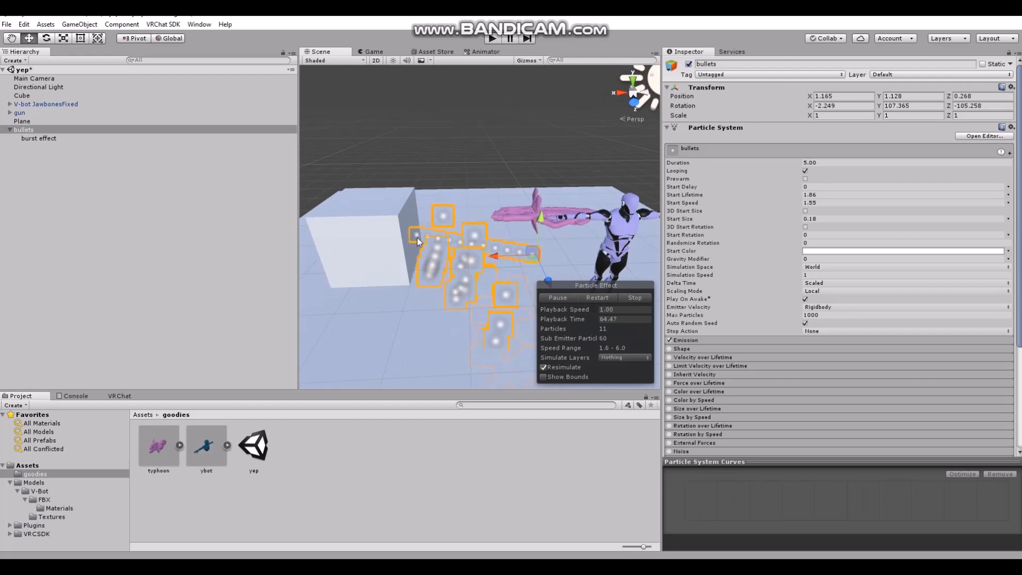
Set burst effect's emission burst Count to 3 and its Rate over Time to 0
{"action": "left_click", "coordinate": [45, 138]}
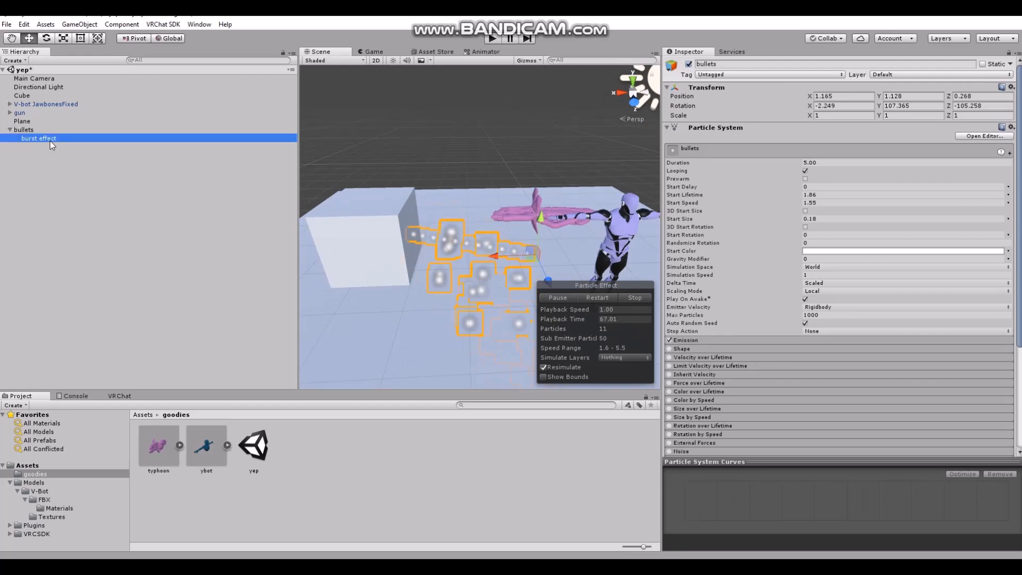
{"action": "left_click", "coordinate": [699, 341]}
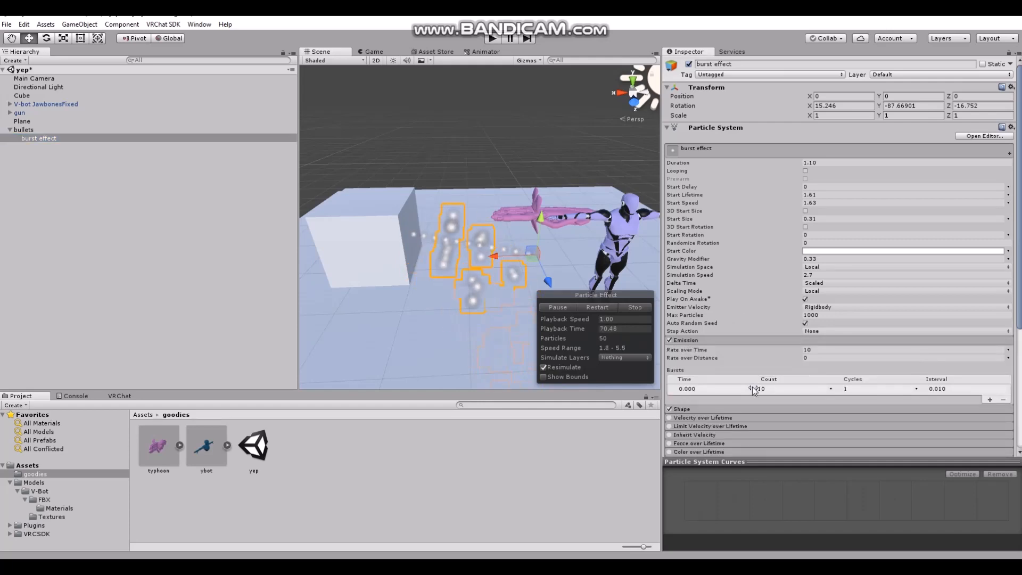
{"action": "left_click", "coordinate": [772, 389]}
{"action": "type", "text": "8"}
{"action": "key", "text": "BackSpace"}
{"action": "type", "text": "3"}
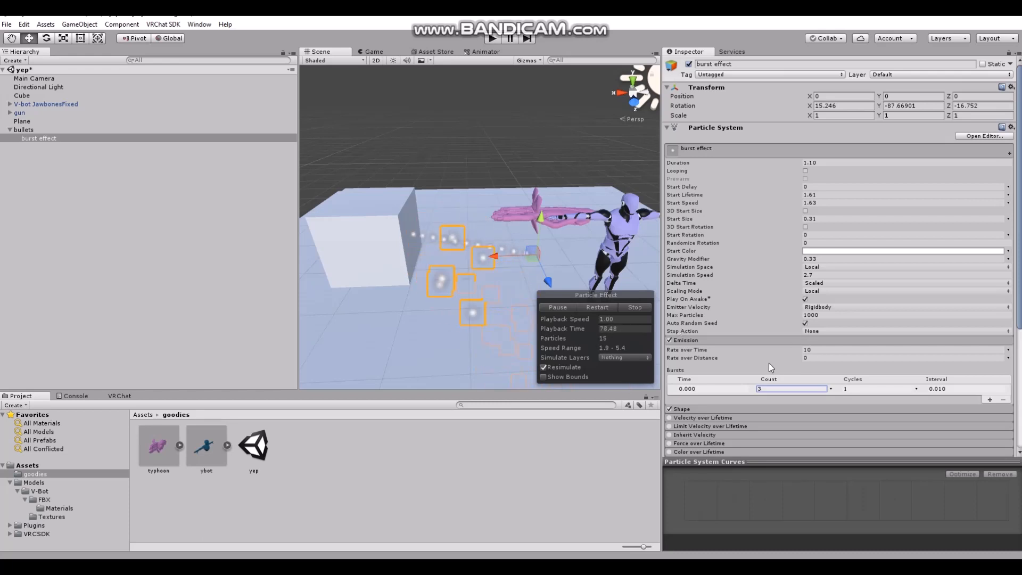
{"action": "left_click_drag", "start_coordinate": [783, 350], "coordinate": [726, 356]}
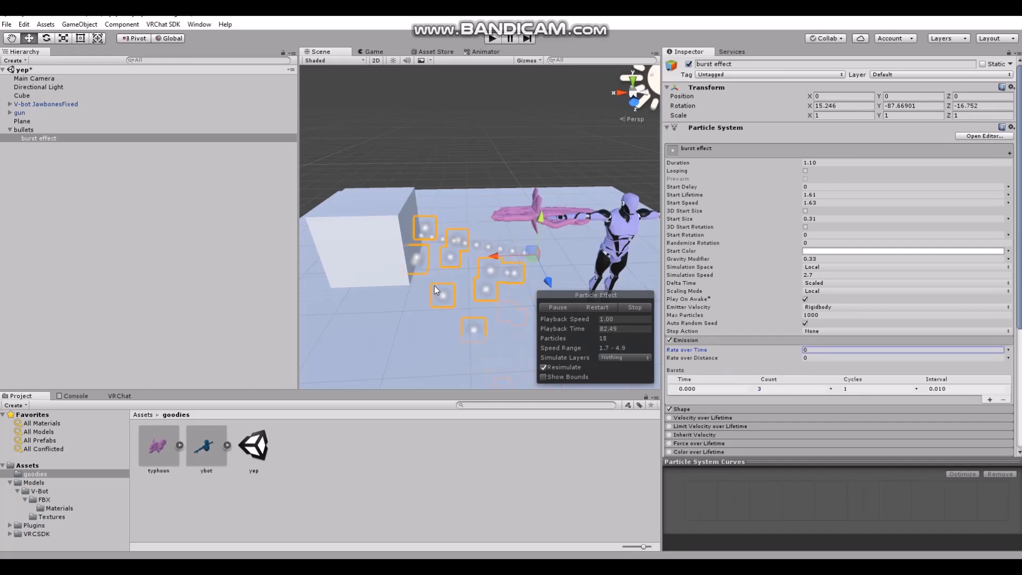
Collapse the bullets entry in the hierarchy and clear the selection
{"action": "left_click", "coordinate": [20, 130]}
{"action": "left_click", "coordinate": [18, 131]}
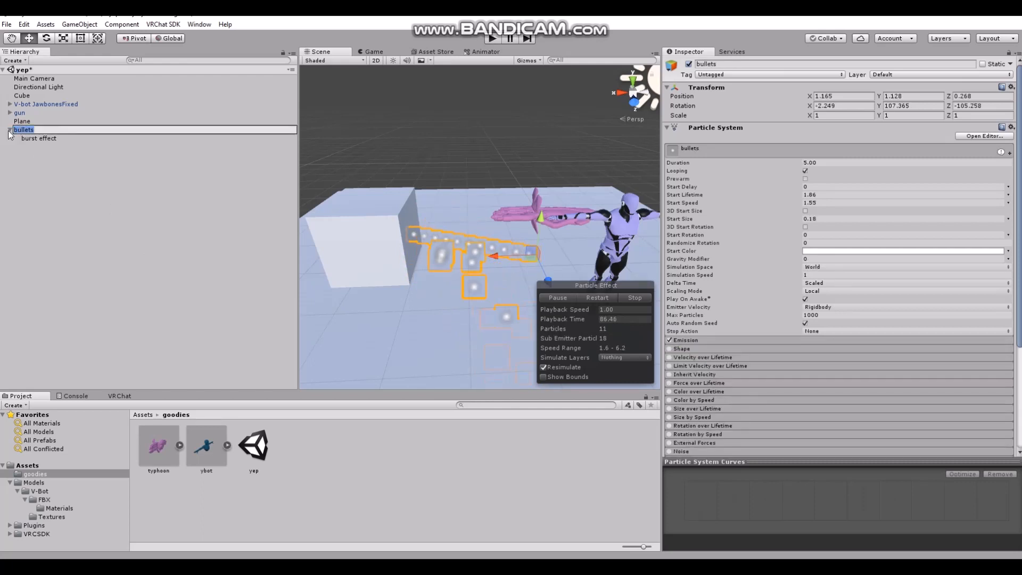
{"action": "left_click", "coordinate": [10, 131]}
{"action": "left_click", "coordinate": [10, 130]}
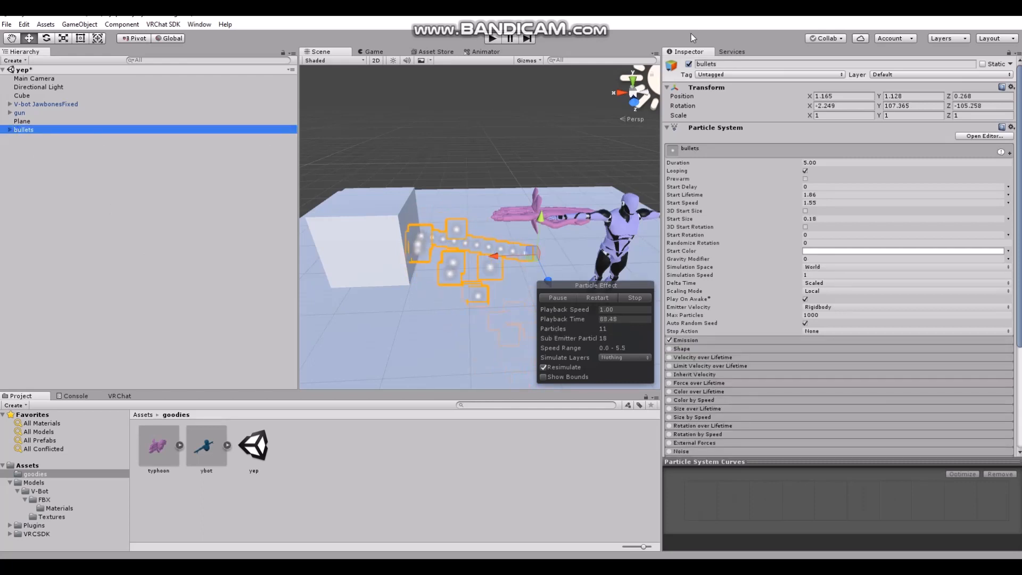
{"action": "left_click", "coordinate": [119, 253]}
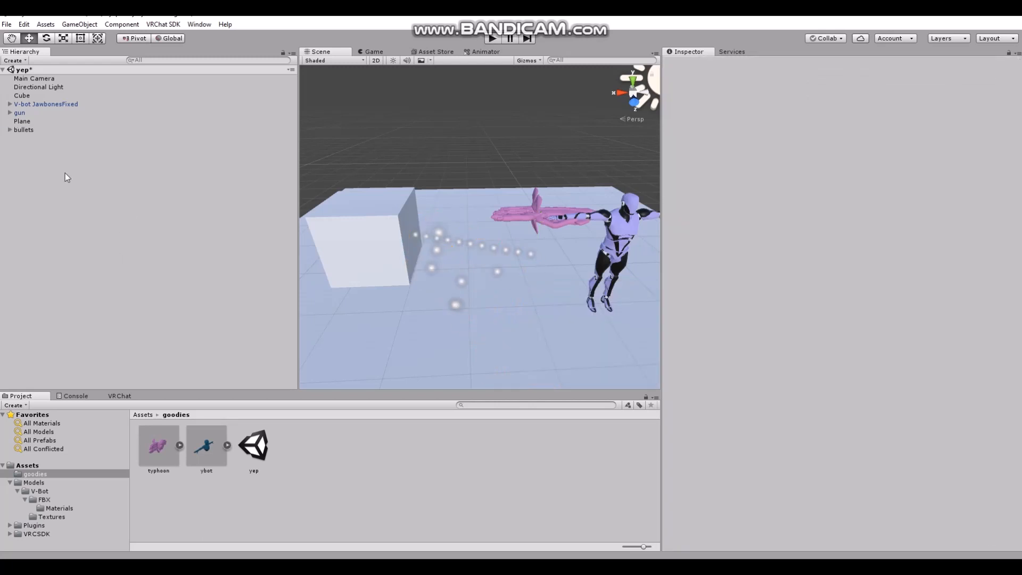
Select V-bot JawbonesFixed and expand its armature through Hips, Spine and Spine1 to Spine2
{"action": "left_click", "coordinate": [33, 104]}
{"action": "middle_click_drag", "start_coordinate": [541, 219], "coordinate": [459, 224]}
{"action": "scroll", "coordinate": [474, 218], "scroll_direction": "up", "scroll_amount": 5}
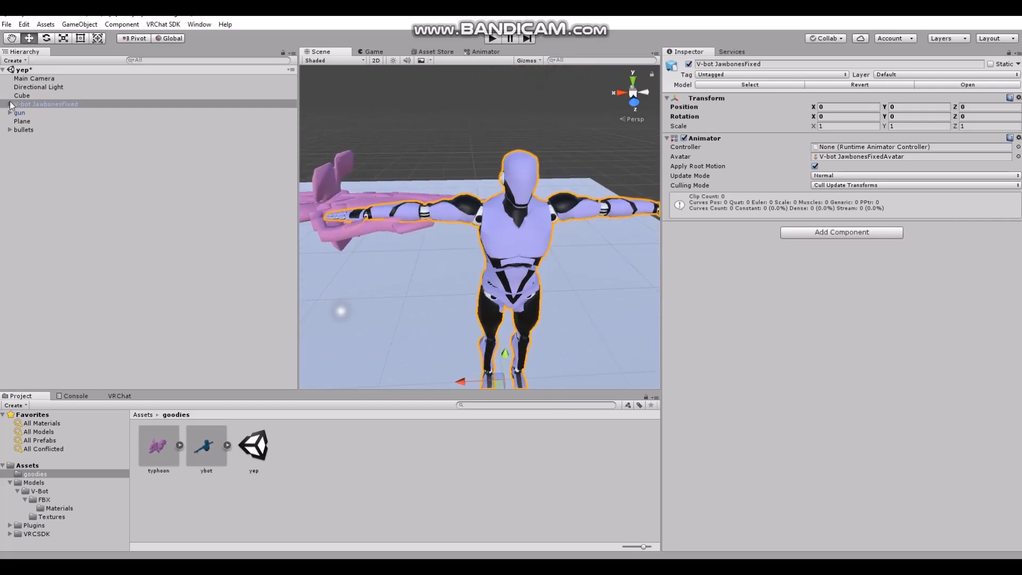
{"action": "left_click", "coordinate": [10, 103]}
{"action": "left_click", "coordinate": [18, 112]}
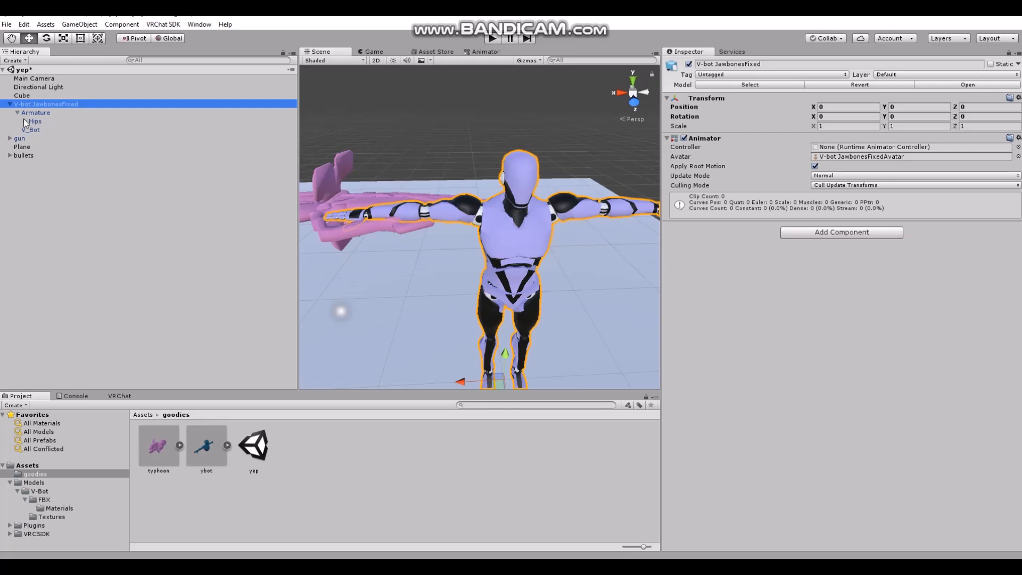
{"action": "left_click", "coordinate": [24, 120]}
{"action": "left_click", "coordinate": [32, 147]}
{"action": "left_click", "coordinate": [40, 155]}
{"action": "left_click", "coordinate": [47, 164]}
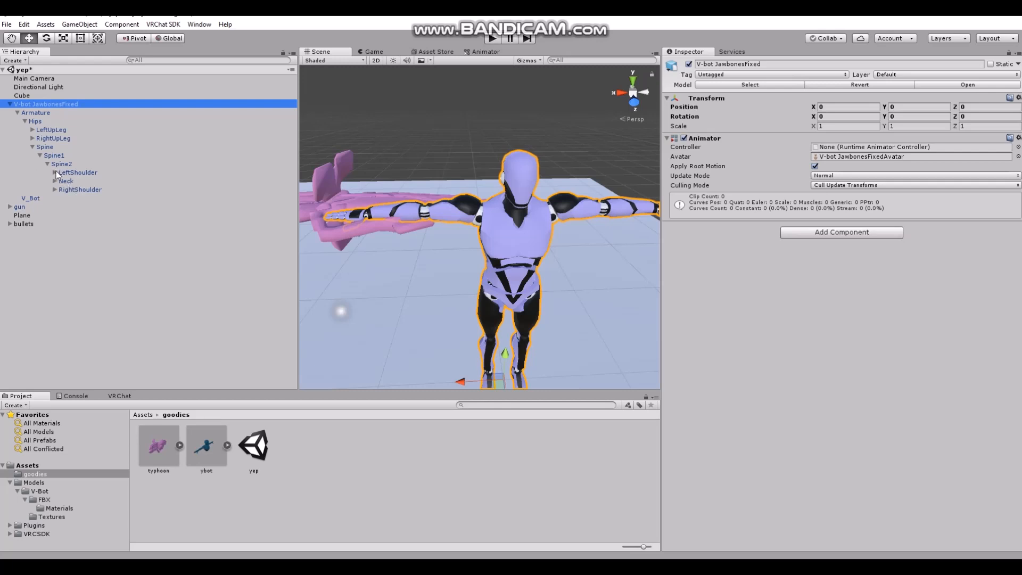
Expand RightShoulder, RightArm and RightForeArm down to RightHand, and parent gun under RightHand
{"action": "left_click", "coordinate": [55, 172]}
{"action": "left_click", "coordinate": [55, 172]}
{"action": "left_click", "coordinate": [54, 190]}
{"action": "left_click", "coordinate": [62, 198]}
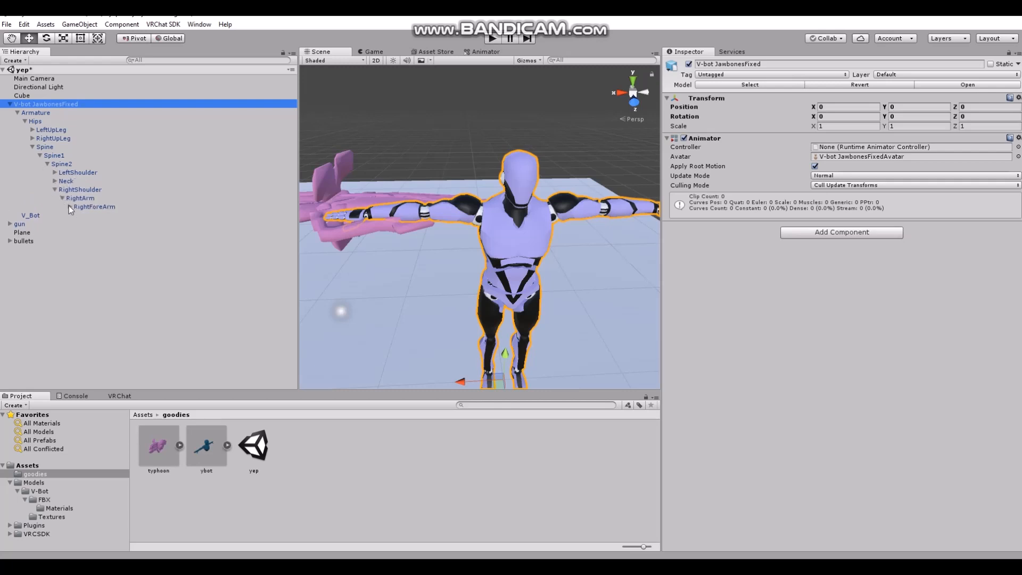
{"action": "left_click", "coordinate": [70, 206]}
{"action": "left_click", "coordinate": [77, 215]}
{"action": "left_click", "coordinate": [103, 216]}
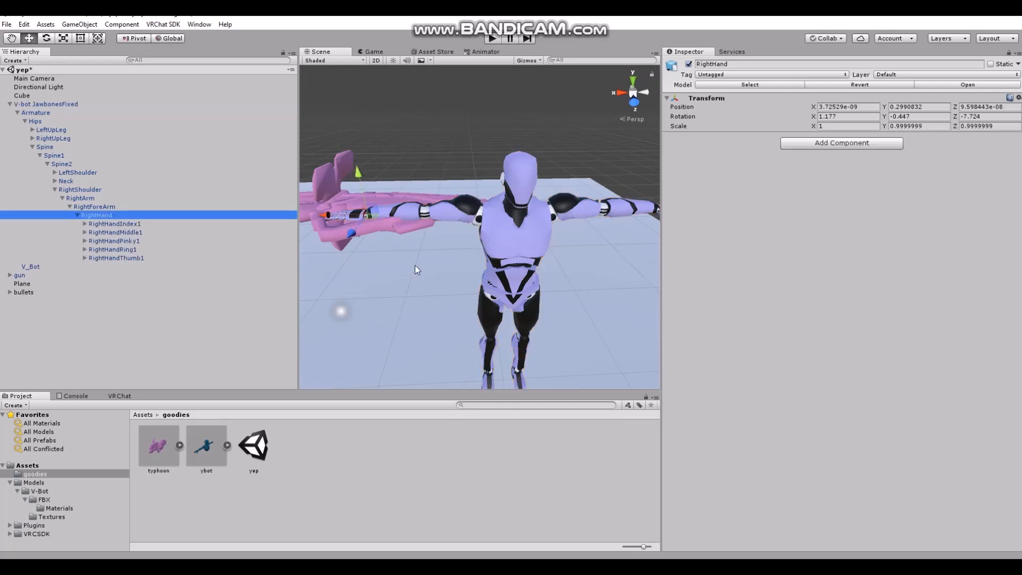
{"action": "left_click", "coordinate": [21, 275]}
{"action": "left_click_drag", "start_coordinate": [38, 282], "coordinate": [114, 217]}
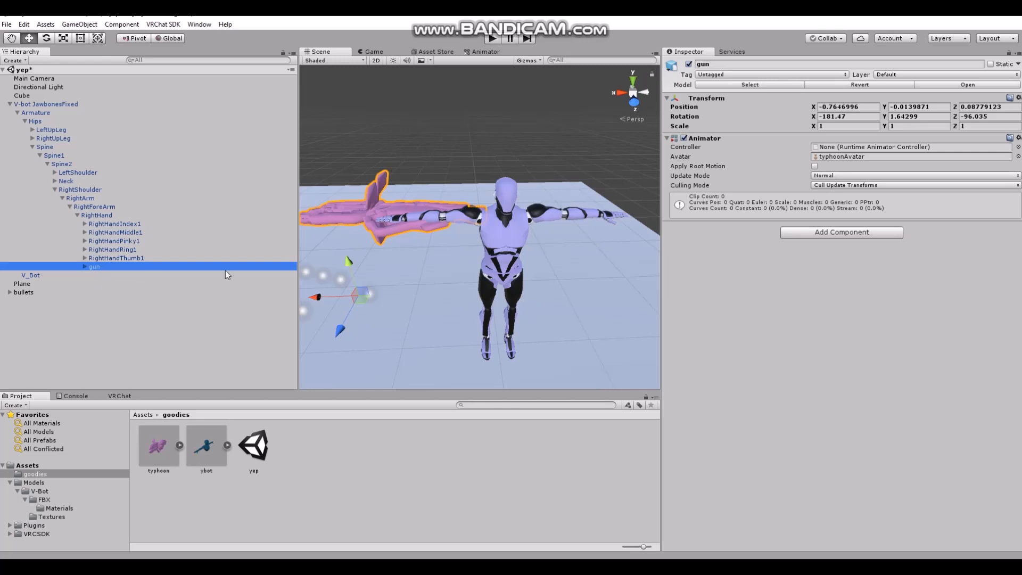
Create an empty child object under gun and name it ik follower
{"action": "middle_click_drag", "start_coordinate": [450, 261], "coordinate": [477, 263]}
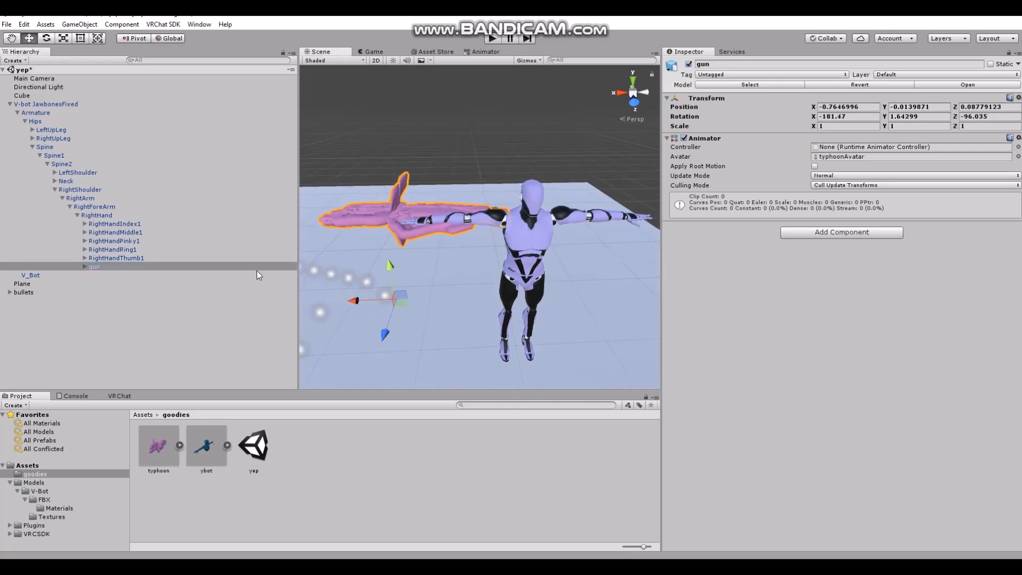
{"action": "right_click", "coordinate": [102, 268]}
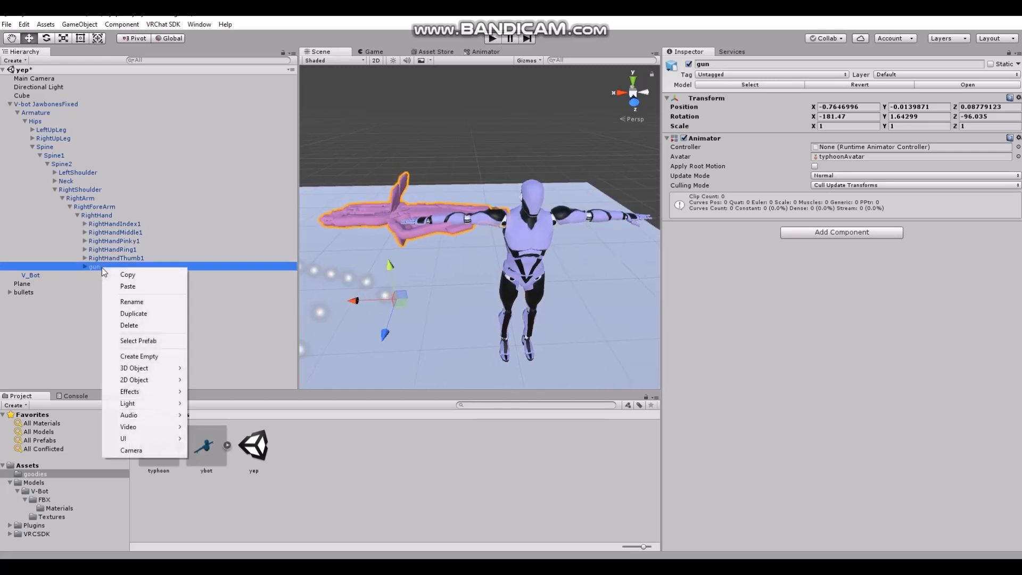
{"action": "left_click", "coordinate": [122, 356]}
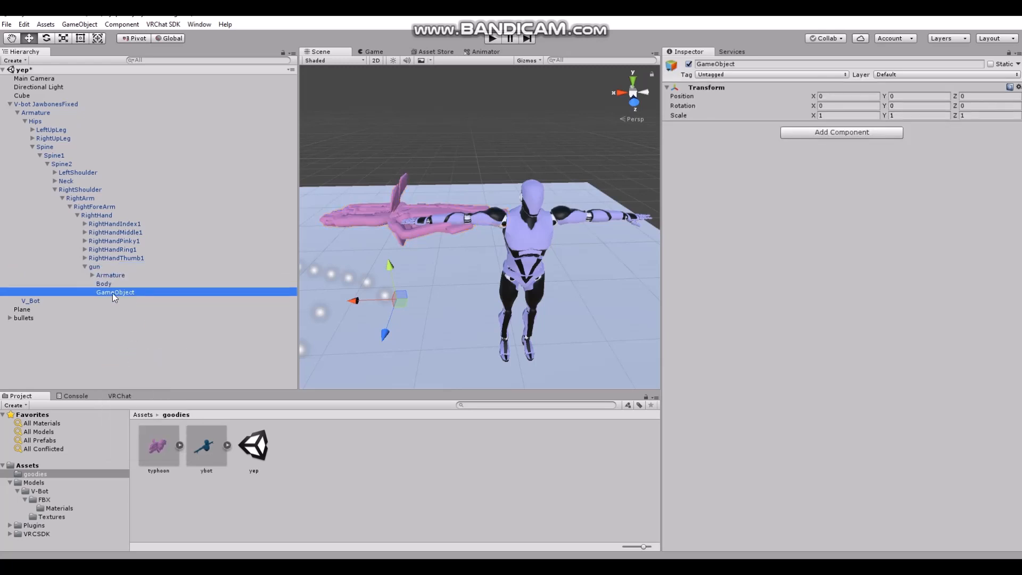
{"action": "left_click", "coordinate": [726, 63]}
{"action": "key", "text": "BackSpace"}
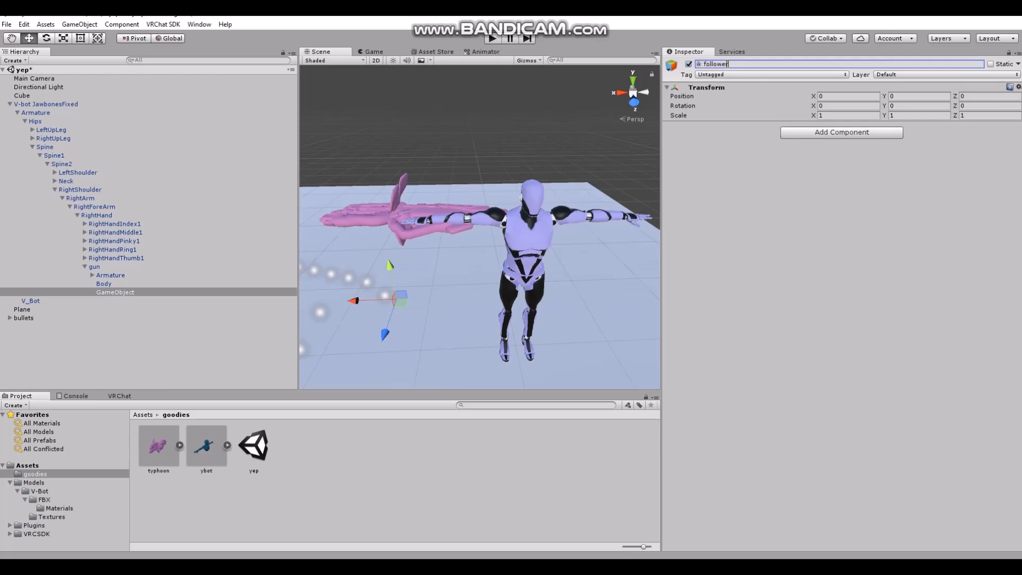
{"action": "key", "text": "Return"}
Add the VRC_IK Follower component to ik follower
{"action": "left_click", "coordinate": [792, 135]}
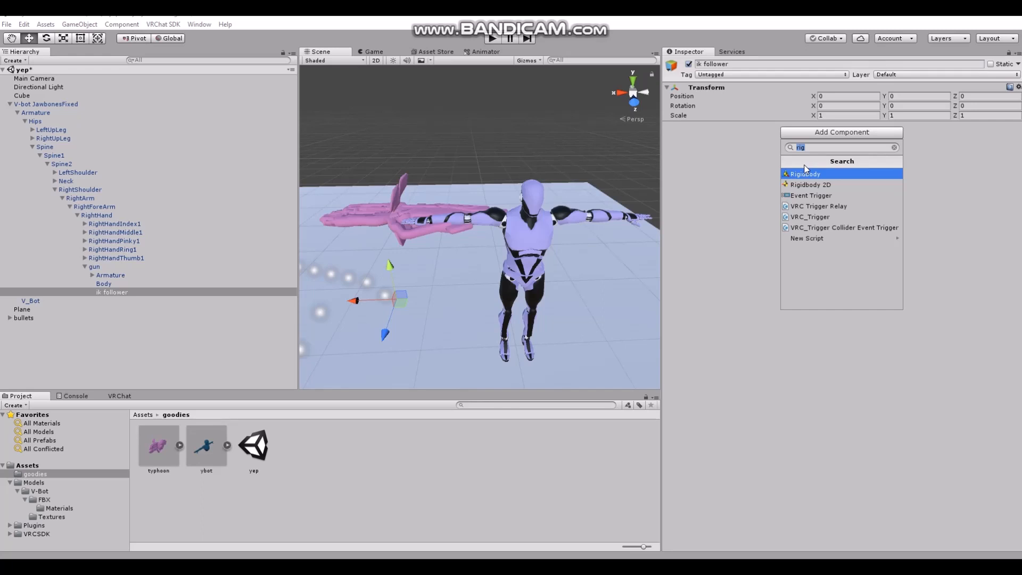
{"action": "type", "text": "ik"}
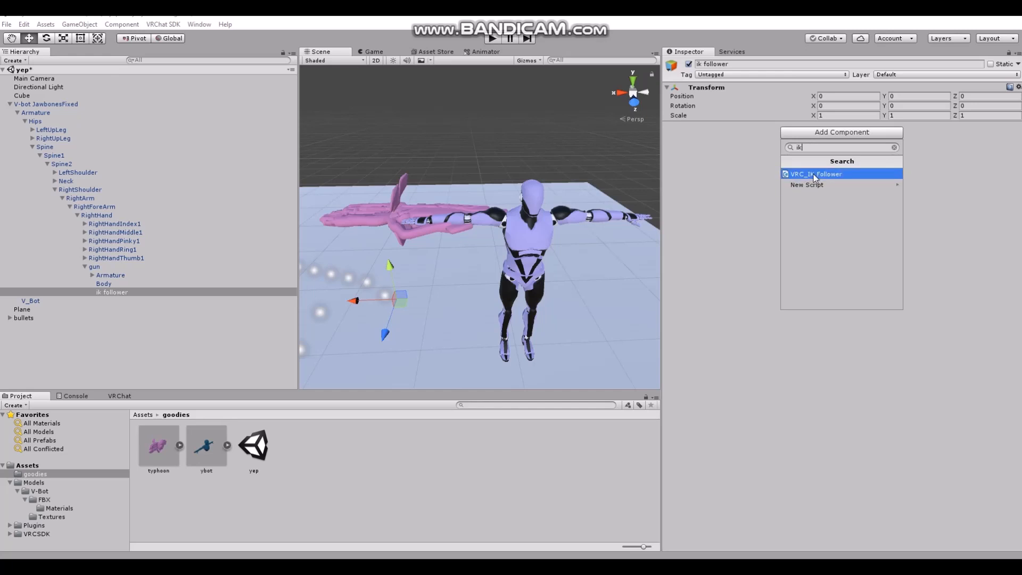
{"action": "left_click", "coordinate": [813, 175]}
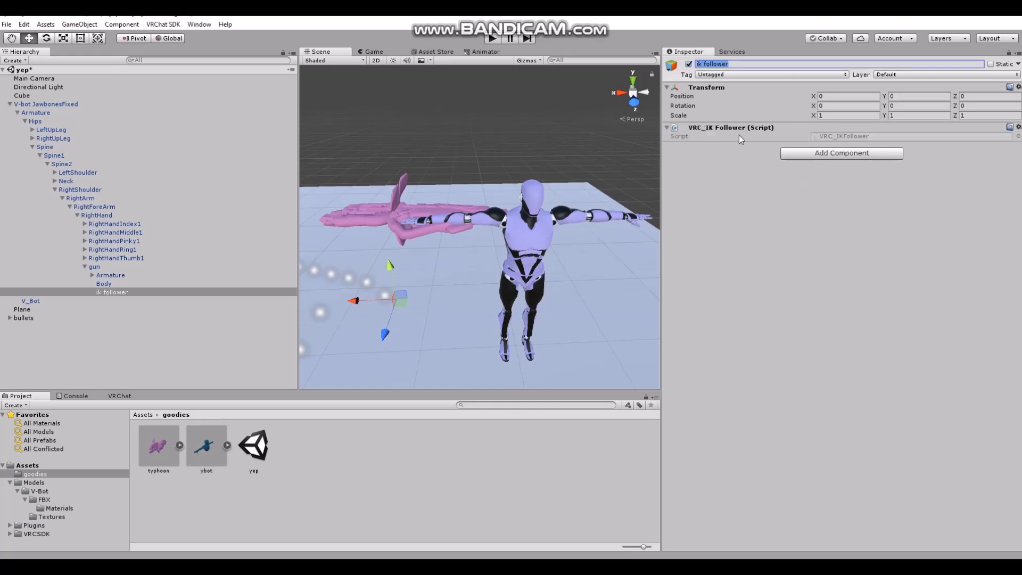
{"action": "left_click", "coordinate": [736, 236]}
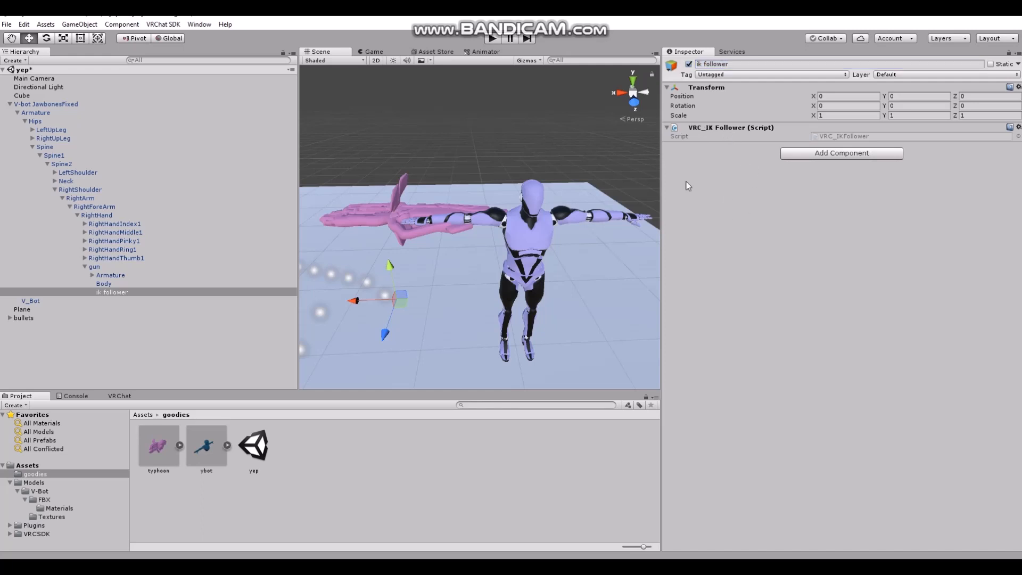
Reset the rotation of bullets to 0, 0, 0
{"action": "left_click", "coordinate": [27, 318]}
{"action": "middle_click_drag", "start_coordinate": [355, 309], "coordinate": [469, 301]}
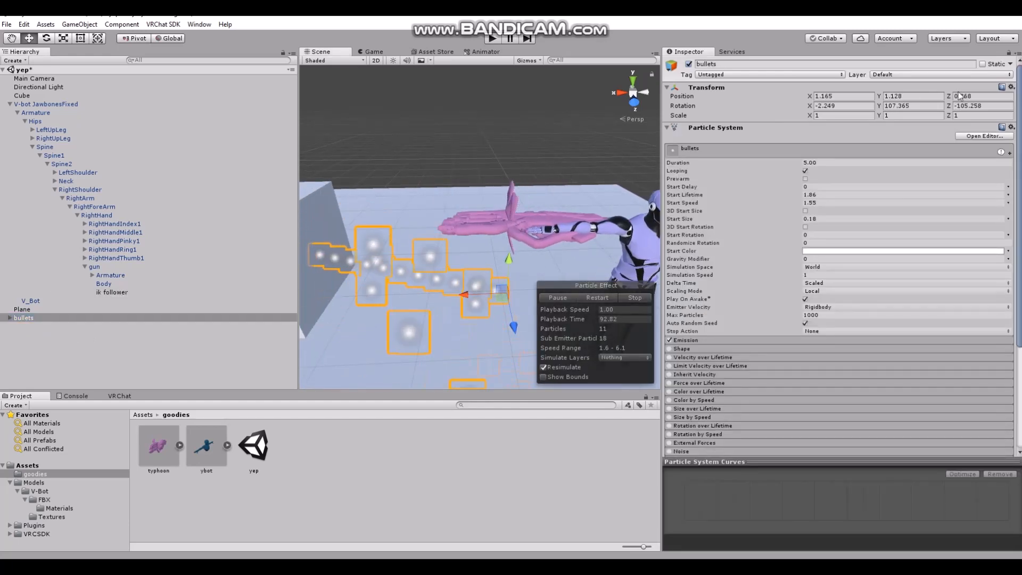
{"action": "left_click", "coordinate": [826, 105]}
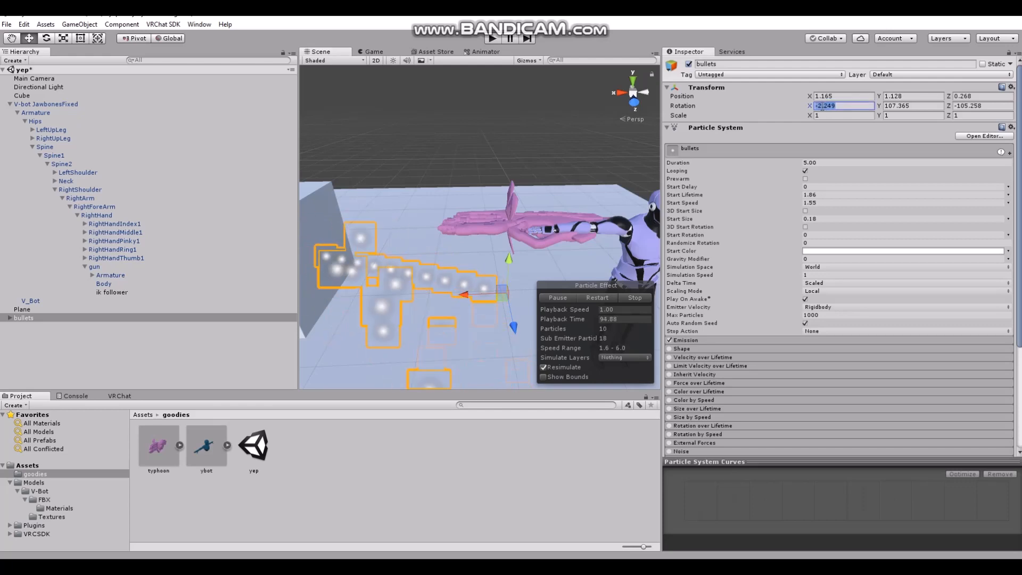
{"action": "type", "text": "0"}
{"action": "left_click", "coordinate": [894, 106]}
{"action": "type", "text": "0"}
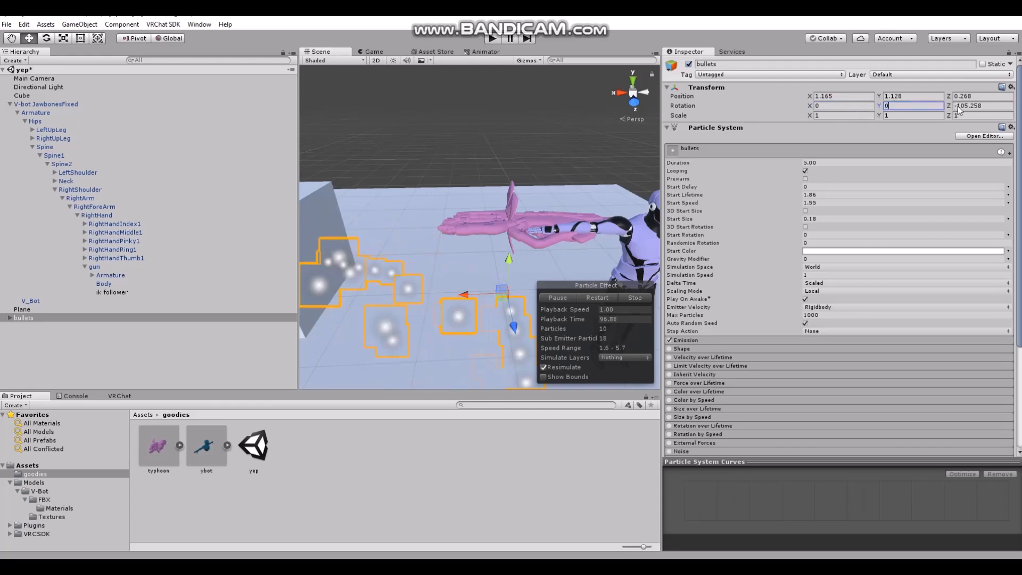
{"action": "left_click", "coordinate": [958, 107]}
{"action": "type", "text": "0"}
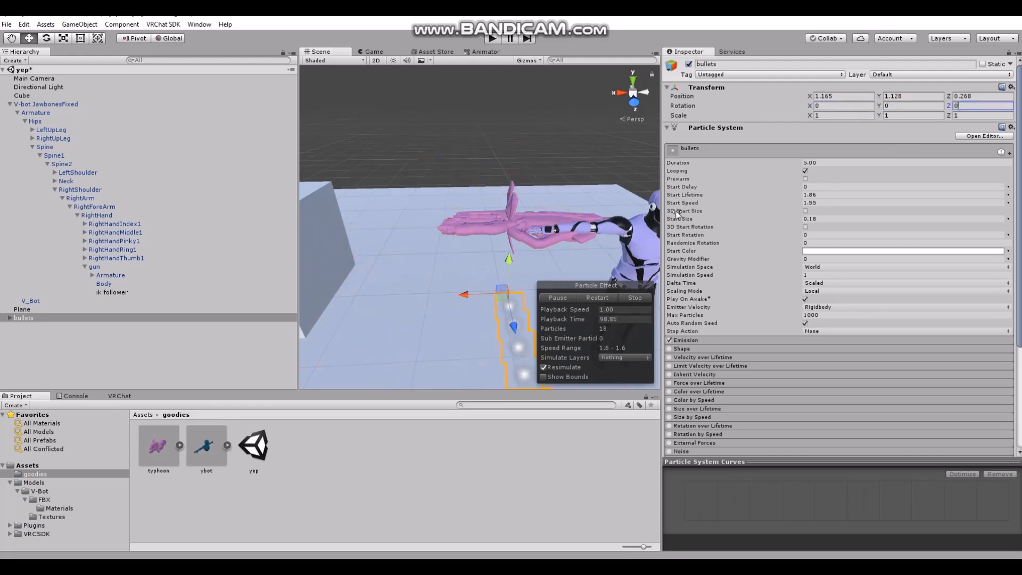
Rotate bullets about the Y axis to 90 degrees so its particles fire toward the cube
{"action": "left_click", "coordinate": [47, 38]}
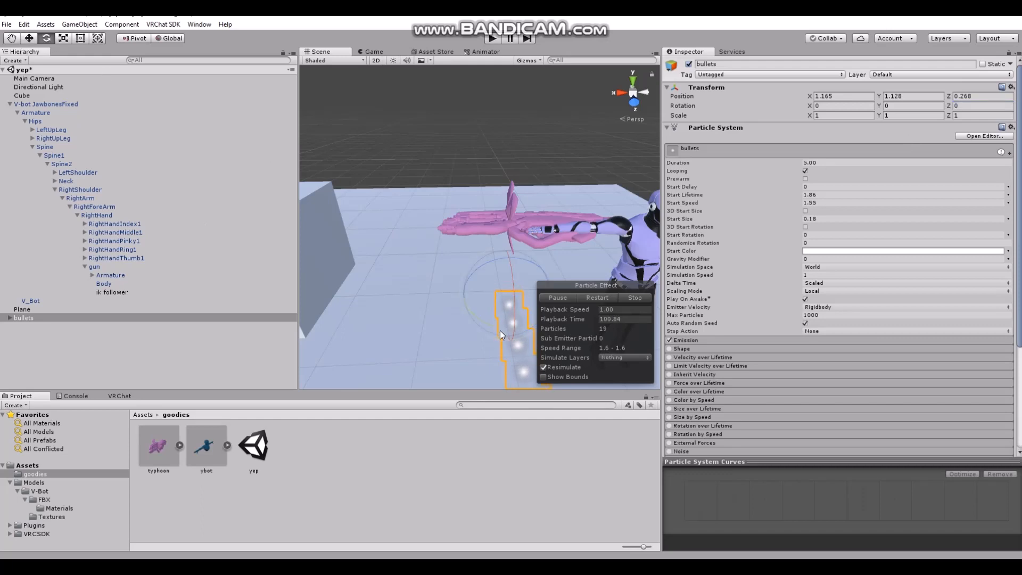
{"action": "left_click_drag", "start_coordinate": [500, 330], "coordinate": [434, 325]}
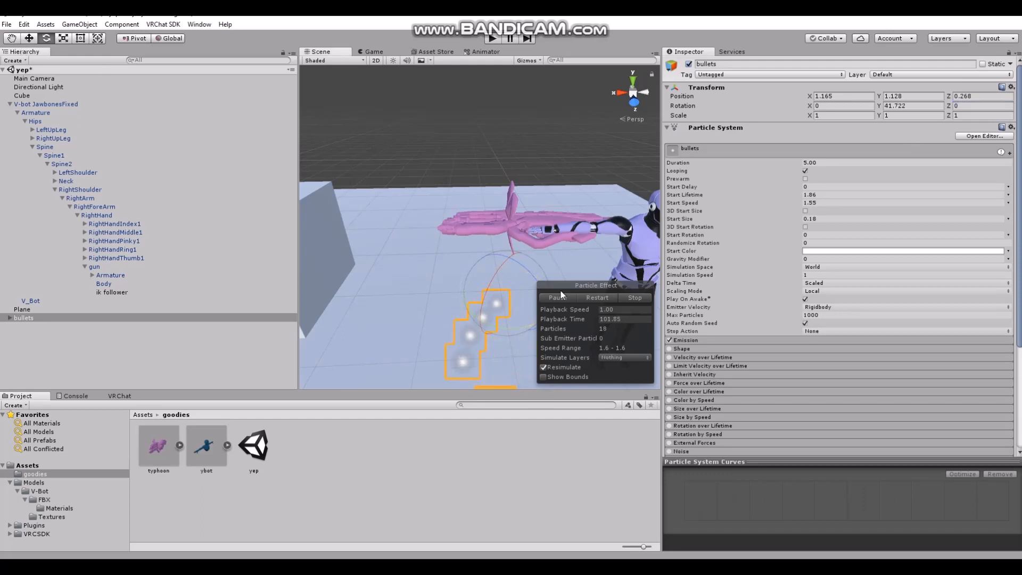
{"action": "left_click", "coordinate": [892, 107]}
{"action": "type", "text": "90"}
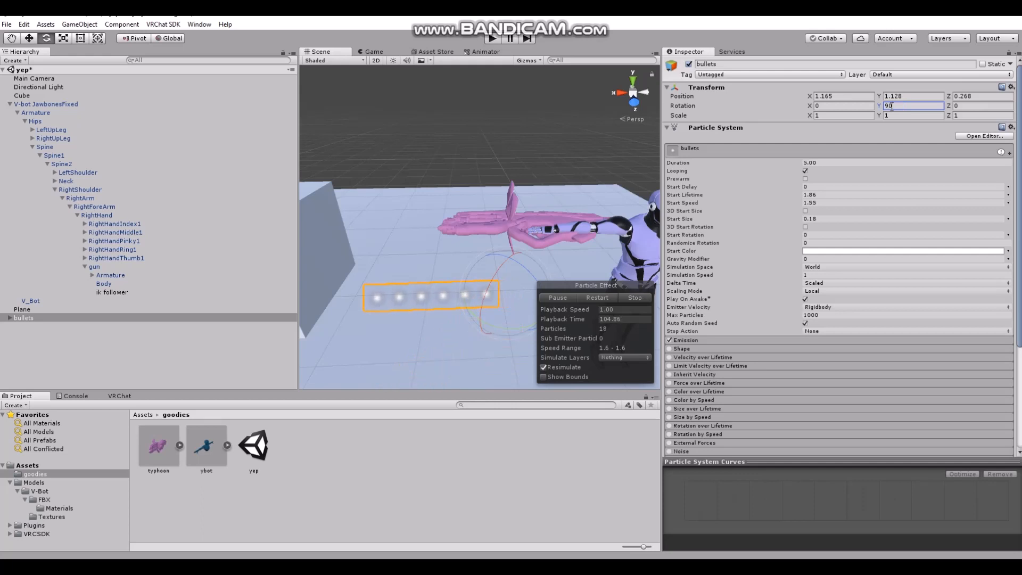
Move bullets in front of the gun's muzzle, to about X 1.673, Y 1.496, Z -0.01
{"action": "left_click", "coordinate": [29, 39]}
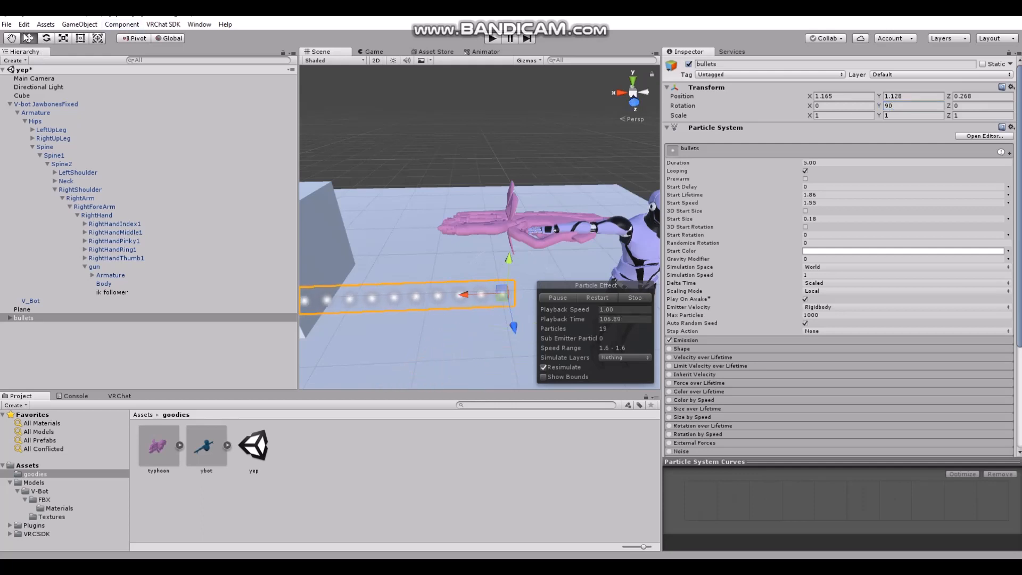
{"action": "left_click_drag", "start_coordinate": [506, 257], "coordinate": [389, 225]}
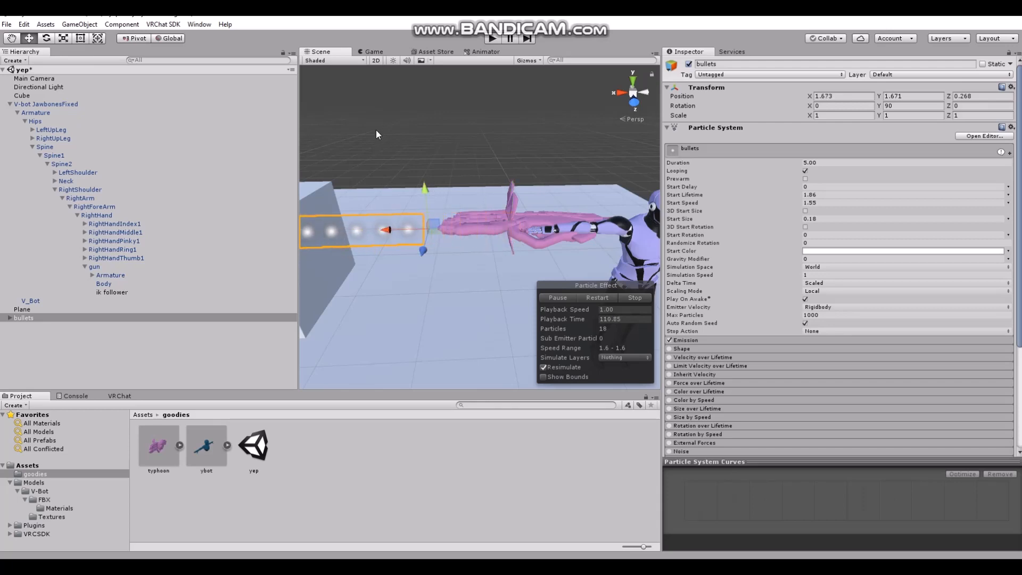
{"action": "right_click_drag", "start_coordinate": [375, 130], "coordinate": [330, 145]}
{"action": "middle_click_drag", "start_coordinate": [330, 146], "coordinate": [382, 176]}
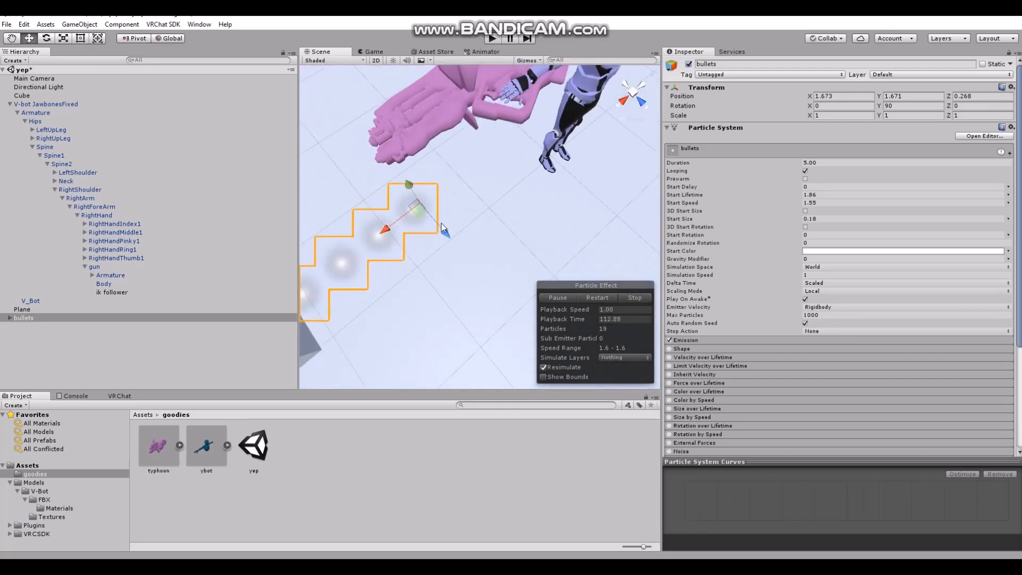
{"action": "left_click_drag", "start_coordinate": [441, 223], "coordinate": [410, 185]}
{"action": "left_click_drag", "start_coordinate": [444, 232], "coordinate": [402, 187]}
{"action": "right_click_drag", "start_coordinate": [452, 242], "coordinate": [363, 142]}
{"action": "middle_click_drag", "start_coordinate": [398, 207], "coordinate": [391, 158]}
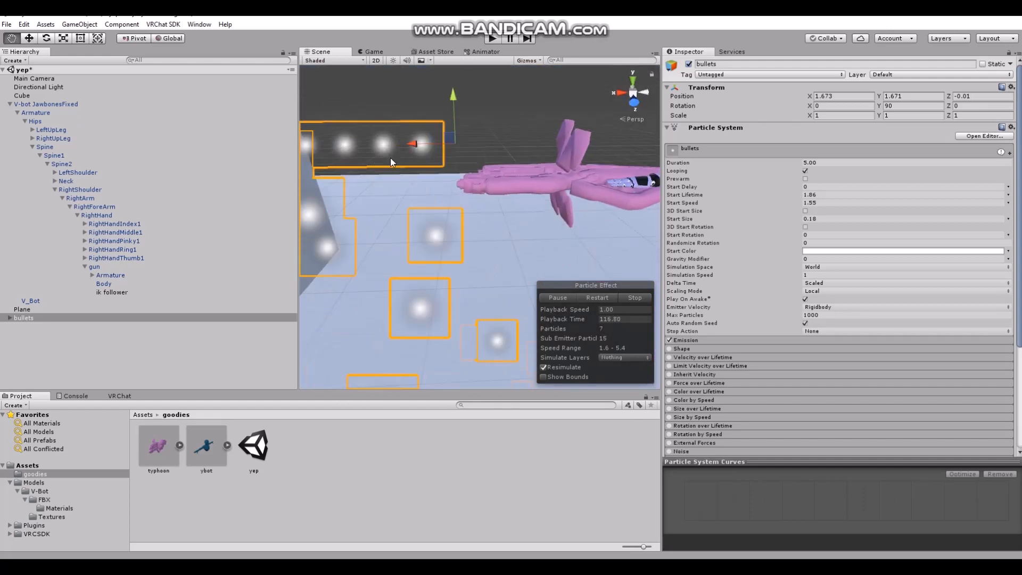
{"action": "left_click_drag", "start_coordinate": [454, 94], "coordinate": [452, 128]}
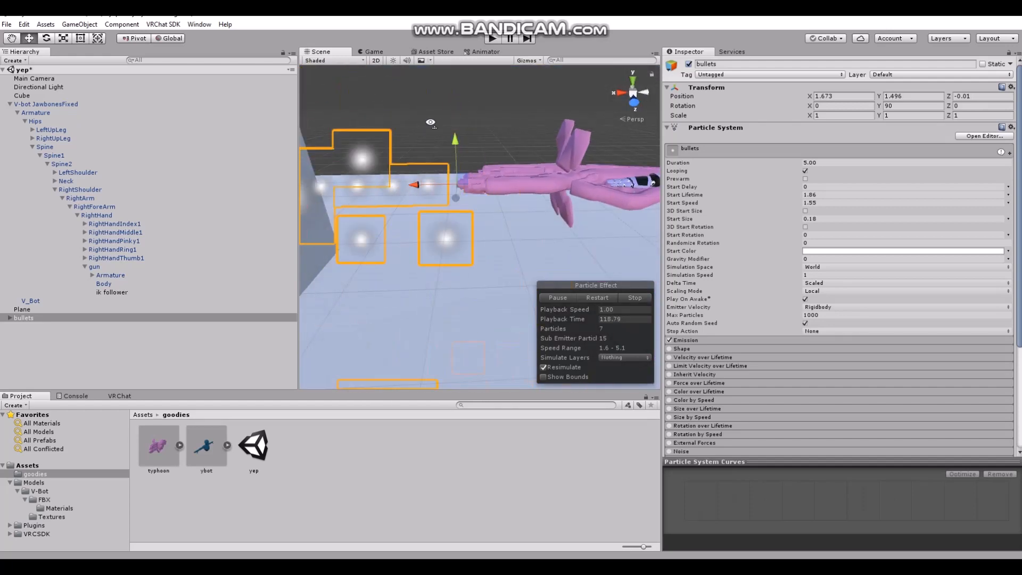
Fine-tune the position of bullets against the gun barrel, to about Y 1.435 and Z -0.163
{"action": "right_click_drag", "start_coordinate": [429, 121], "coordinate": [426, 138]}
{"action": "middle_click_drag", "start_coordinate": [425, 138], "coordinate": [489, 175]}
{"action": "right_click_drag", "start_coordinate": [420, 133], "coordinate": [482, 160]}
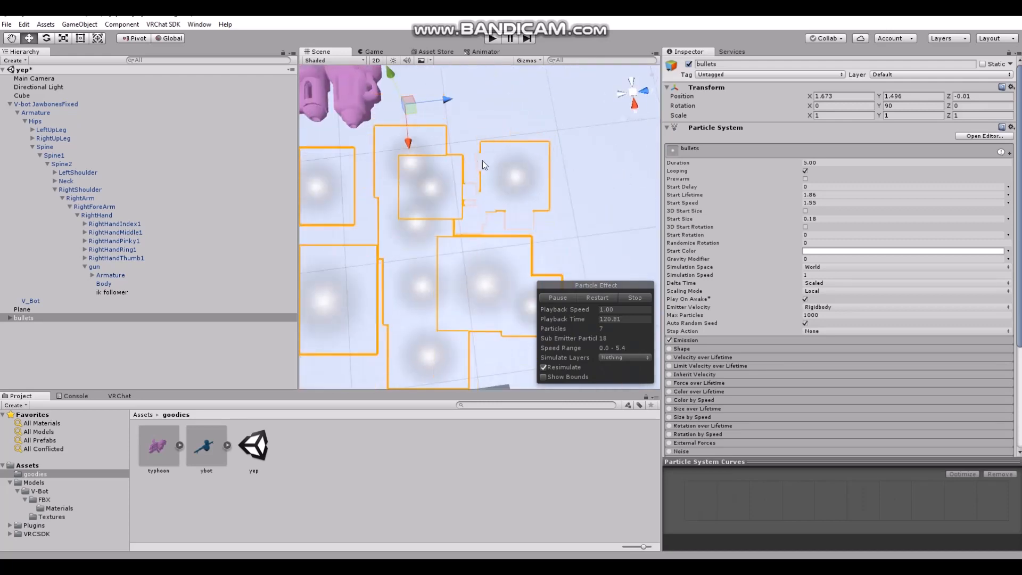
{"action": "middle_click_drag", "start_coordinate": [450, 159], "coordinate": [491, 161]}
{"action": "left_click_drag", "start_coordinate": [516, 99], "coordinate": [465, 117]}
{"action": "right_click_drag", "start_coordinate": [465, 117], "coordinate": [429, 93]}
{"action": "left_click_drag", "start_coordinate": [427, 126], "coordinate": [427, 148]}
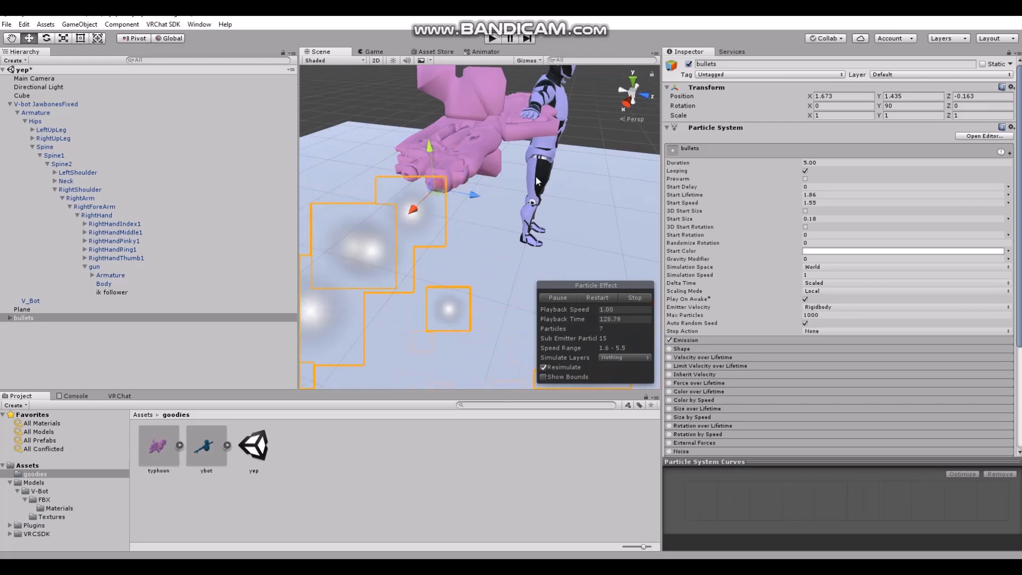
Parent bullets under ik follower
{"action": "right_click_drag", "start_coordinate": [618, 209], "coordinate": [394, 253]}
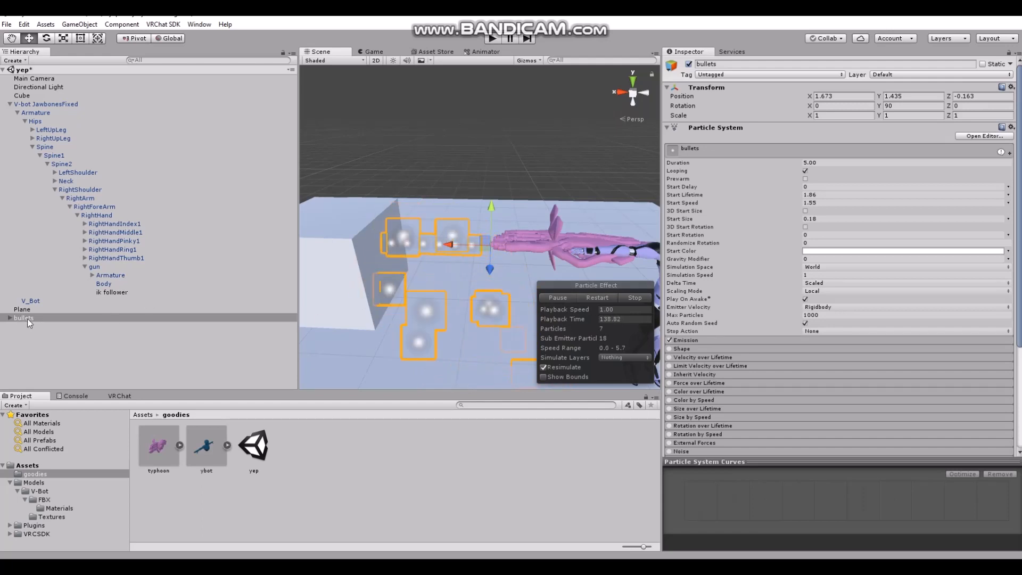
{"action": "left_click_drag", "start_coordinate": [27, 318], "coordinate": [142, 291]}
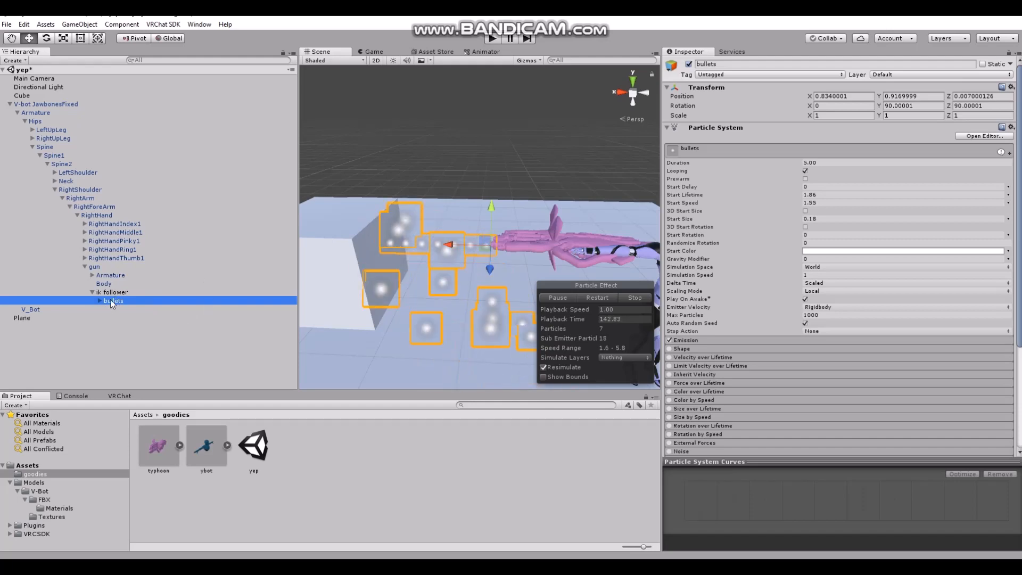
Deactivate and reactivate gun to check how its bullets respond
{"action": "left_click", "coordinate": [95, 267]}
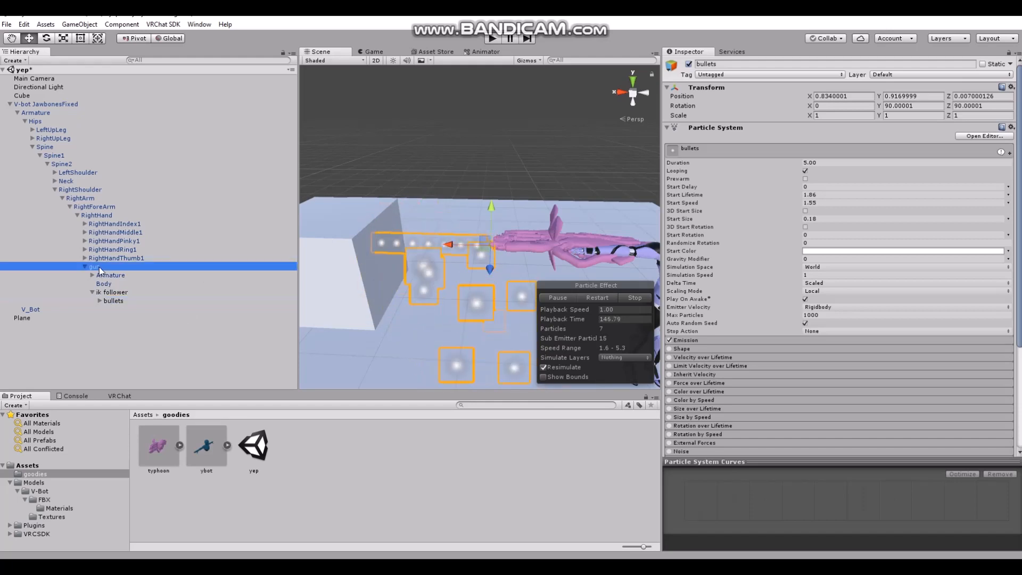
{"action": "left_click", "coordinate": [689, 64]}
{"action": "left_click_drag", "start_coordinate": [474, 317], "coordinate": [455, 306], "text": "alt"}
{"action": "left_click", "coordinate": [687, 64]}
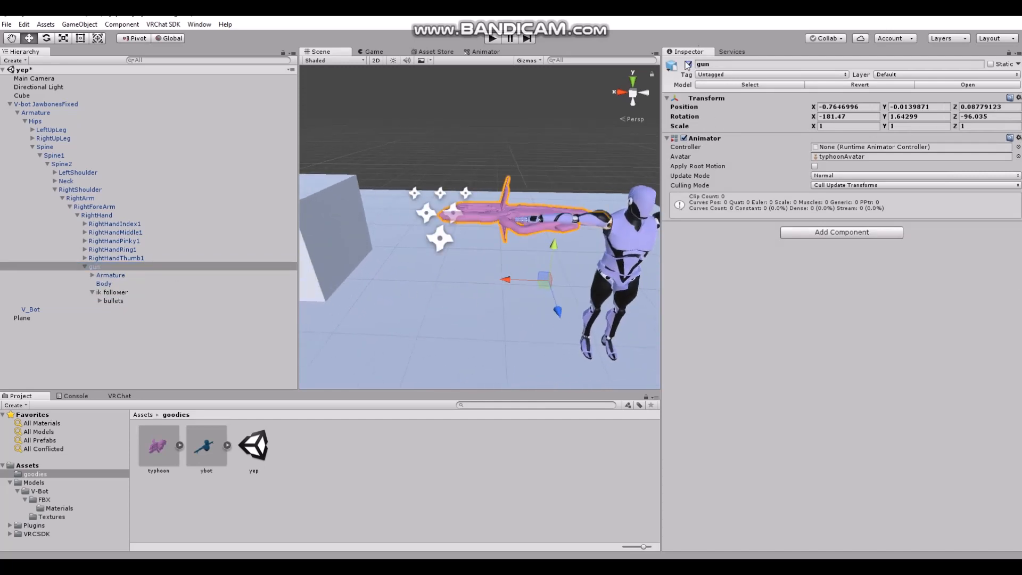
Deactivate and reactivate bullets to check how its particle effects respond
{"action": "left_click", "coordinate": [124, 300]}
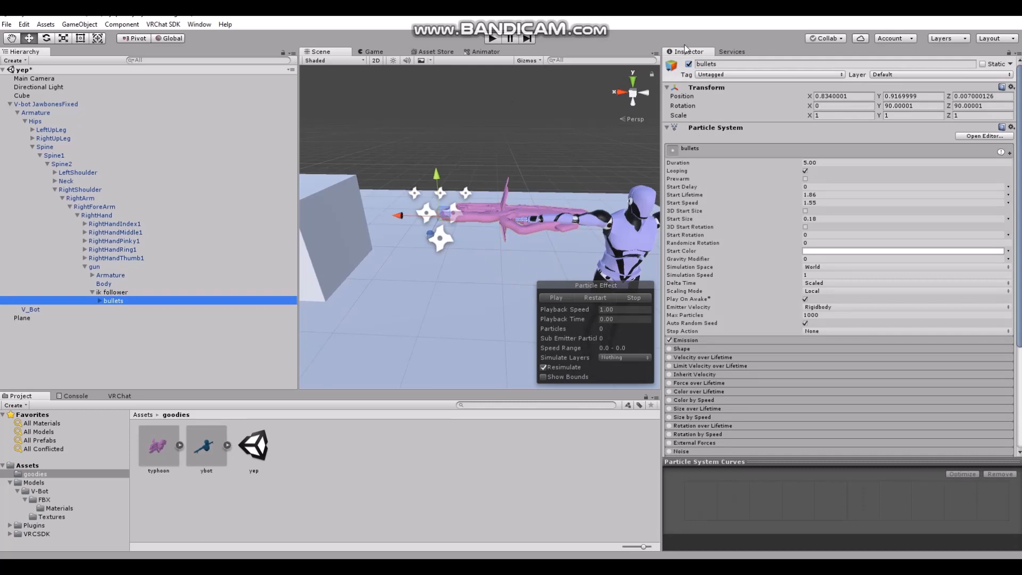
{"action": "left_click", "coordinate": [689, 66]}
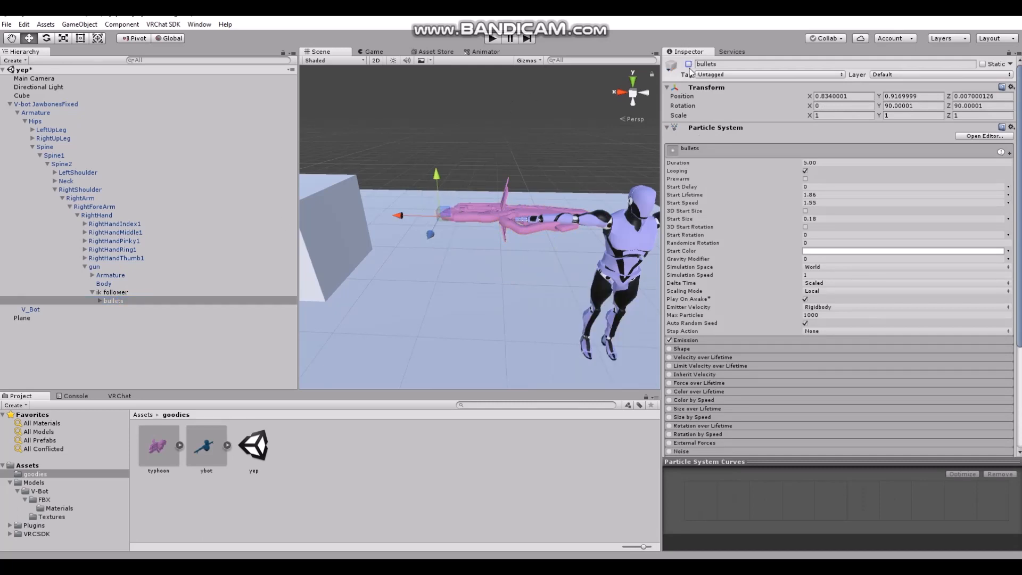
{"action": "left_click", "coordinate": [688, 64]}
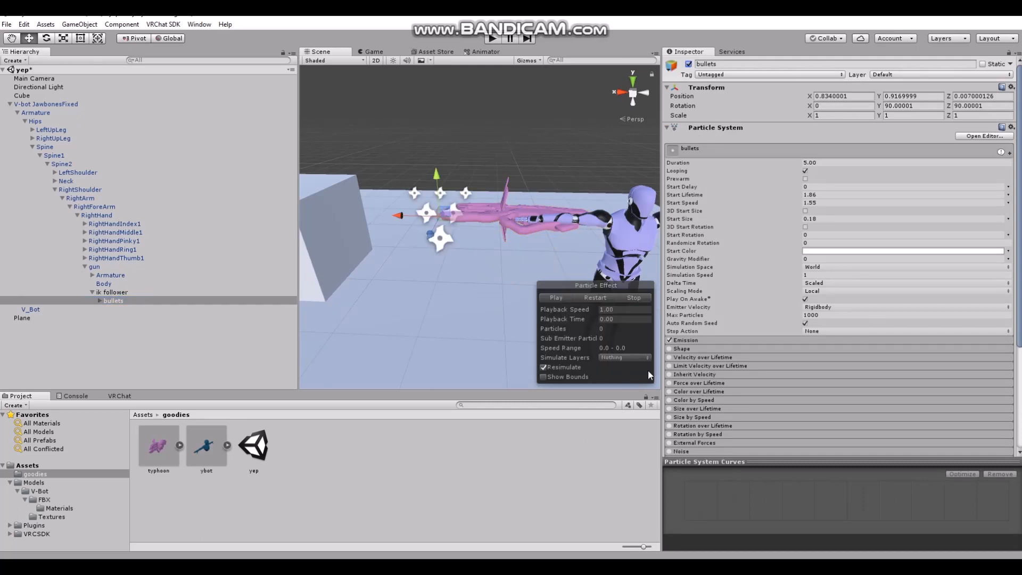
Add an Animator component to the bullets particle system
{"action": "scroll", "coordinate": [694, 366], "scroll_direction": "down", "scroll_amount": 5}
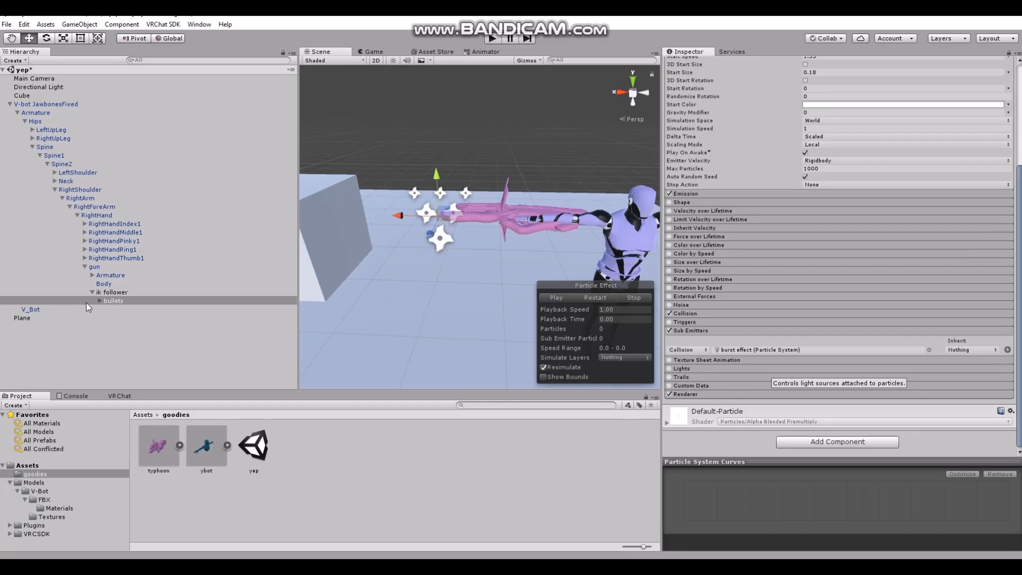
{"action": "left_click", "coordinate": [799, 442]}
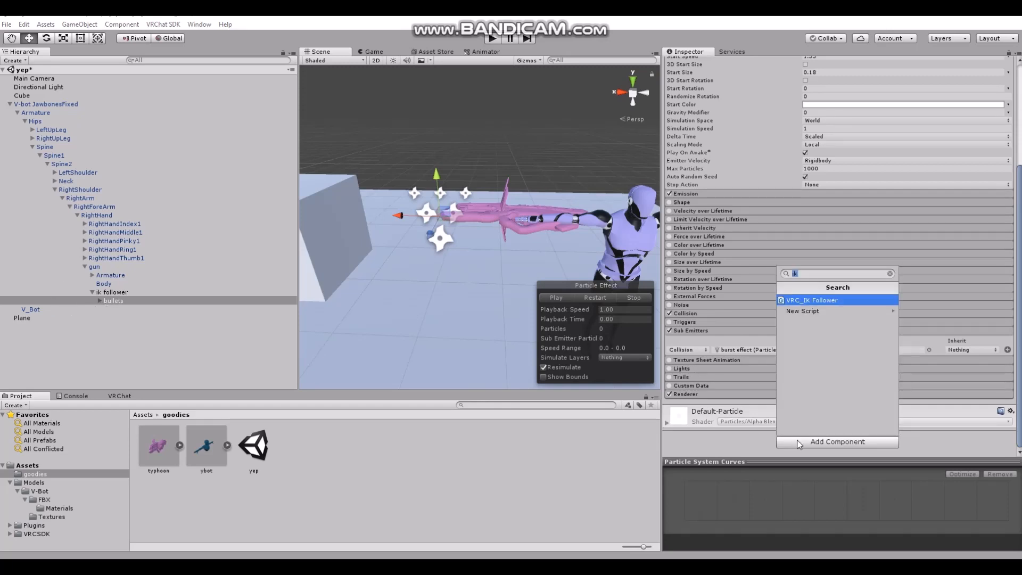
{"action": "type", "text": "ani"}
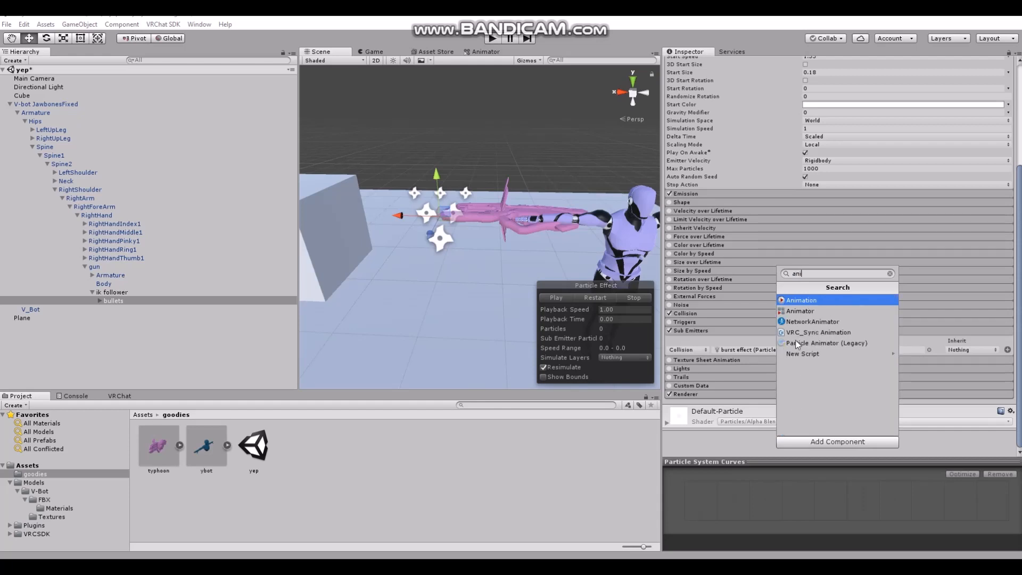
{"action": "left_click", "coordinate": [810, 311]}
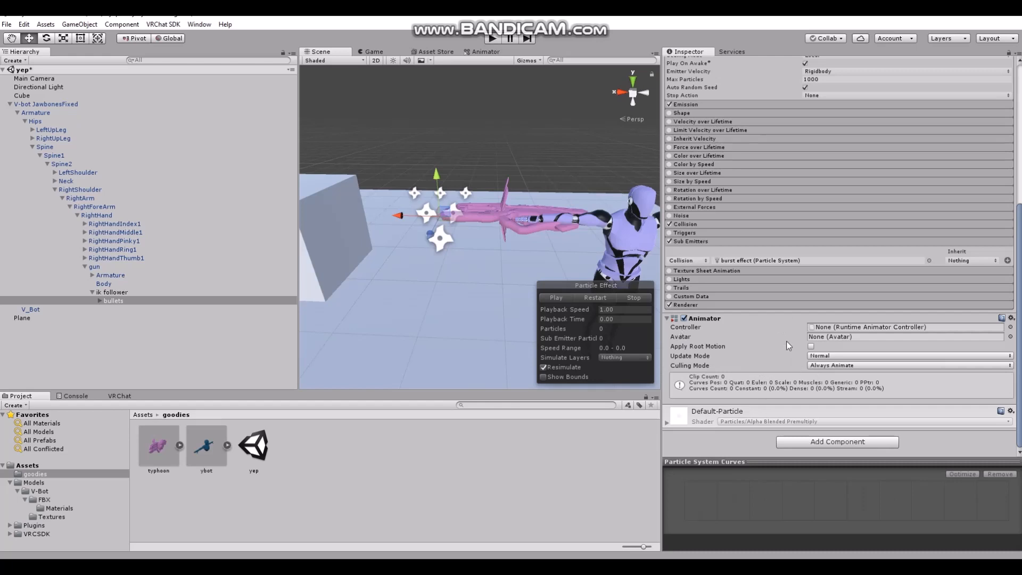
Create an animation clip for bullets named "bullet force" in the goodies folder
{"action": "left_click", "coordinate": [199, 24]}
{"action": "left_click", "coordinate": [218, 149]}
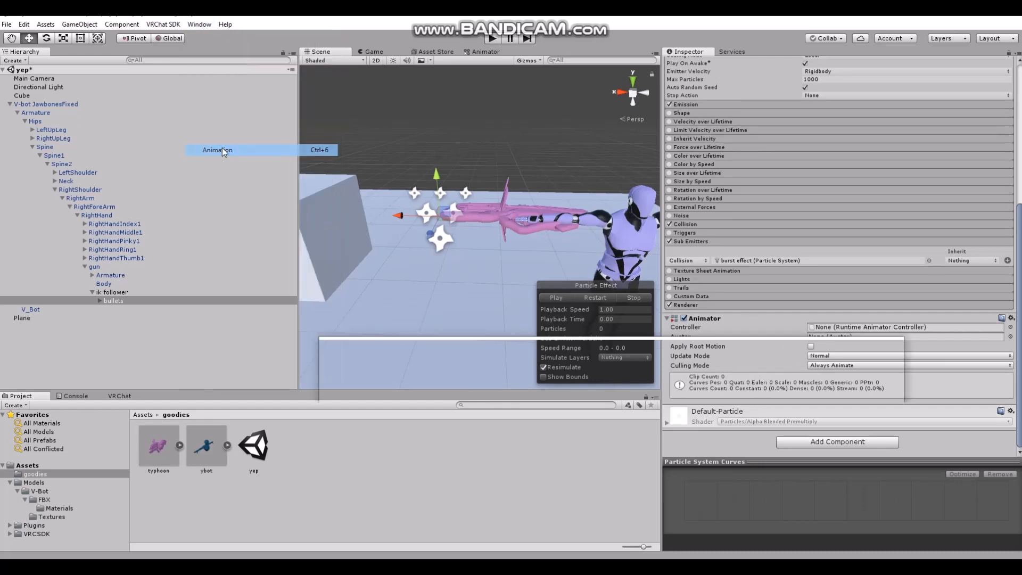
{"action": "left_click", "coordinate": [687, 446]}
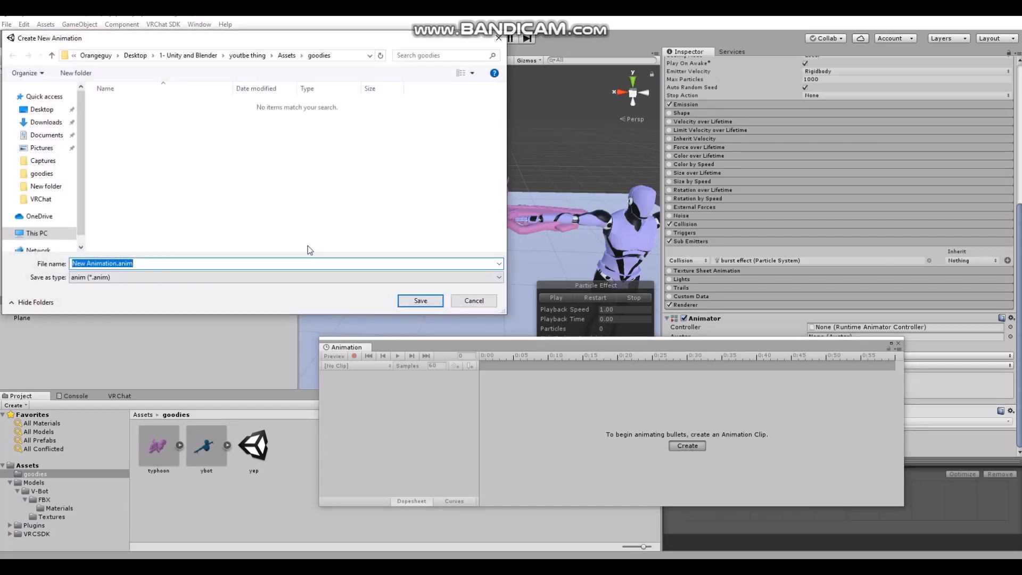
{"action": "type", "text": "bullet force"}
{"action": "left_click", "coordinate": [421, 301]}
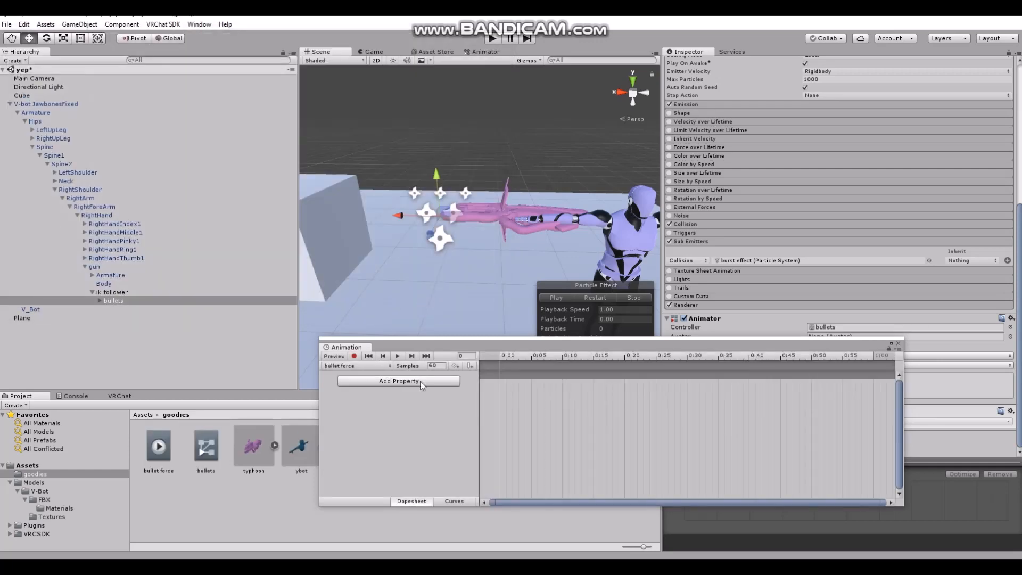
Add the Particle System property Collision Module.collider Force to the bullet force clip
{"action": "left_click", "coordinate": [421, 383]}
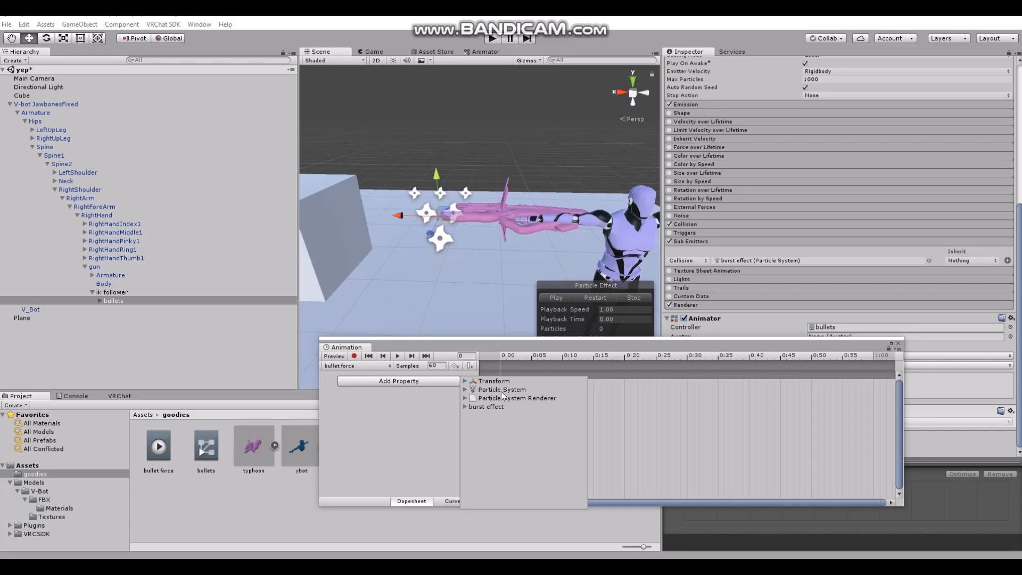
{"action": "left_click", "coordinate": [466, 389]}
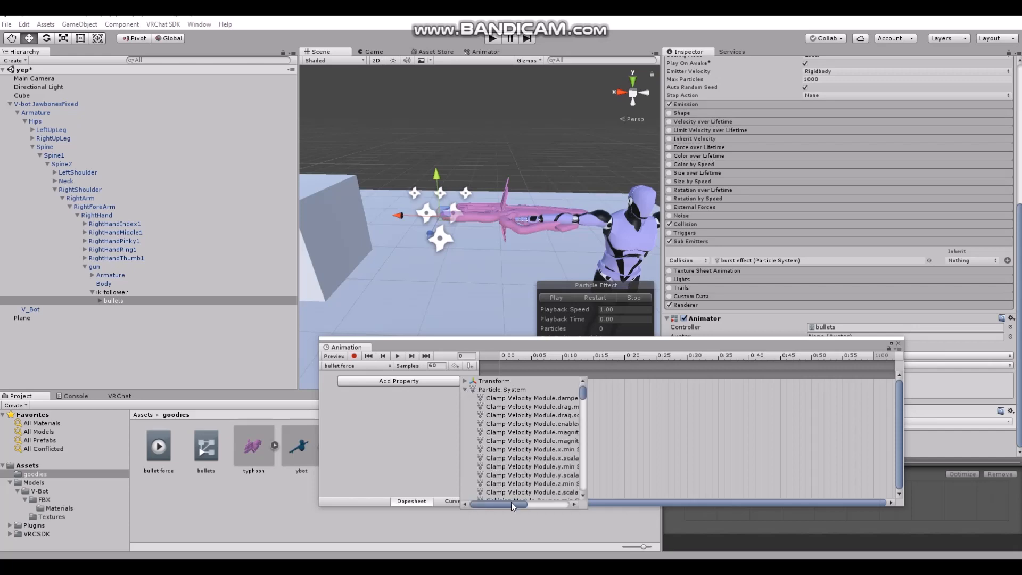
{"action": "mouse_move", "coordinate": [510, 502]}
{"action": "left_mouse_down"}
{"action": "mouse_move", "coordinate": [528, 503]}
{"action": "mouse_move", "coordinate": [519, 504]}
{"action": "left_mouse_up"}
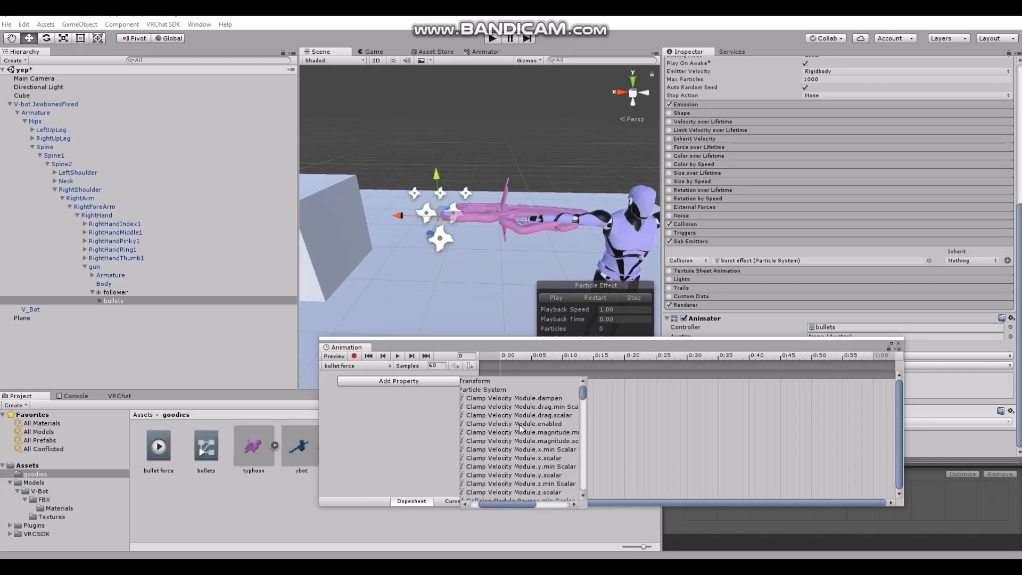
{"action": "scroll", "coordinate": [535, 439], "scroll_direction": "down", "scroll_amount": 3}
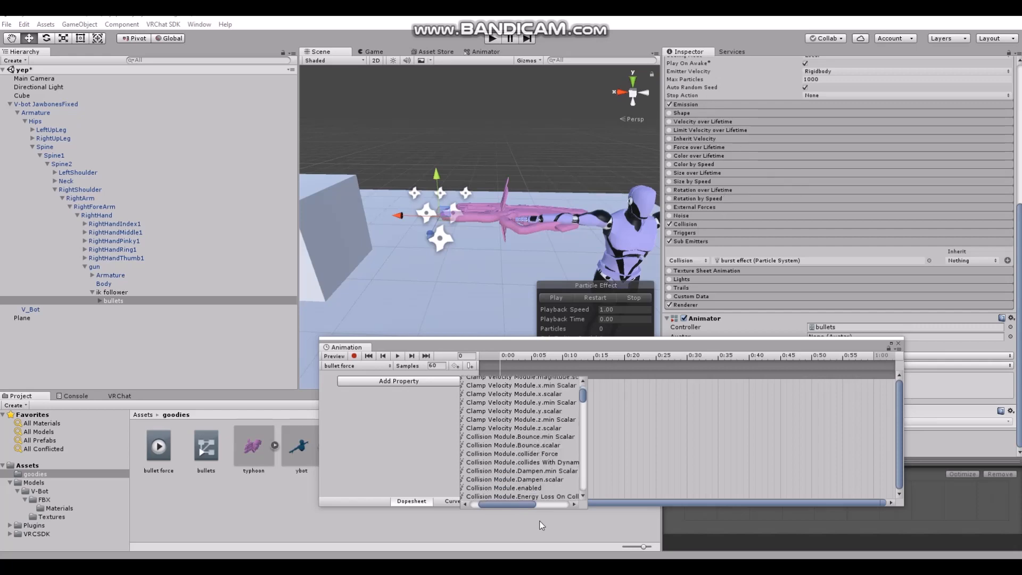
{"action": "left_click", "coordinate": [510, 453]}
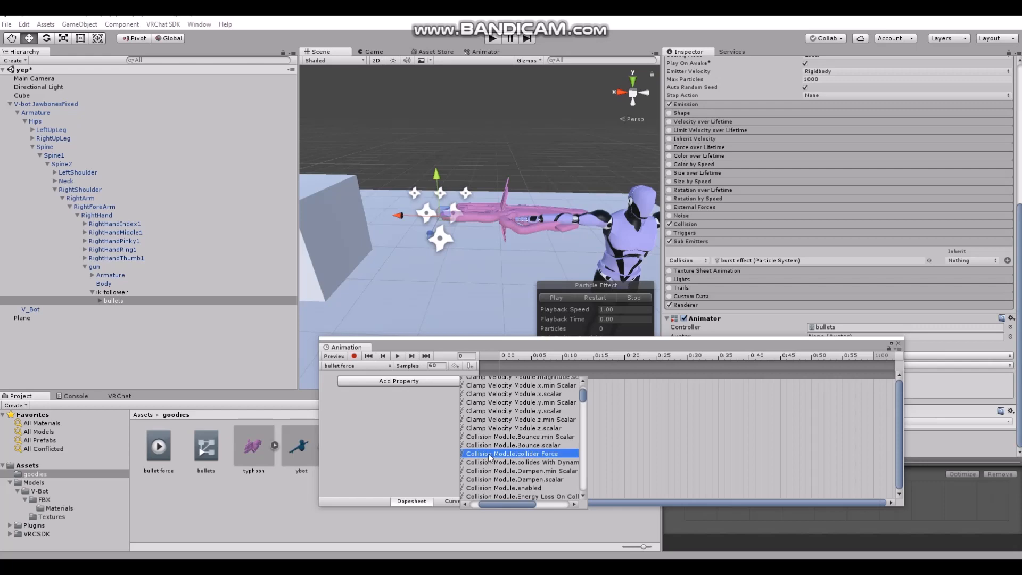
{"action": "left_click_drag", "start_coordinate": [501, 504], "coordinate": [544, 503]}
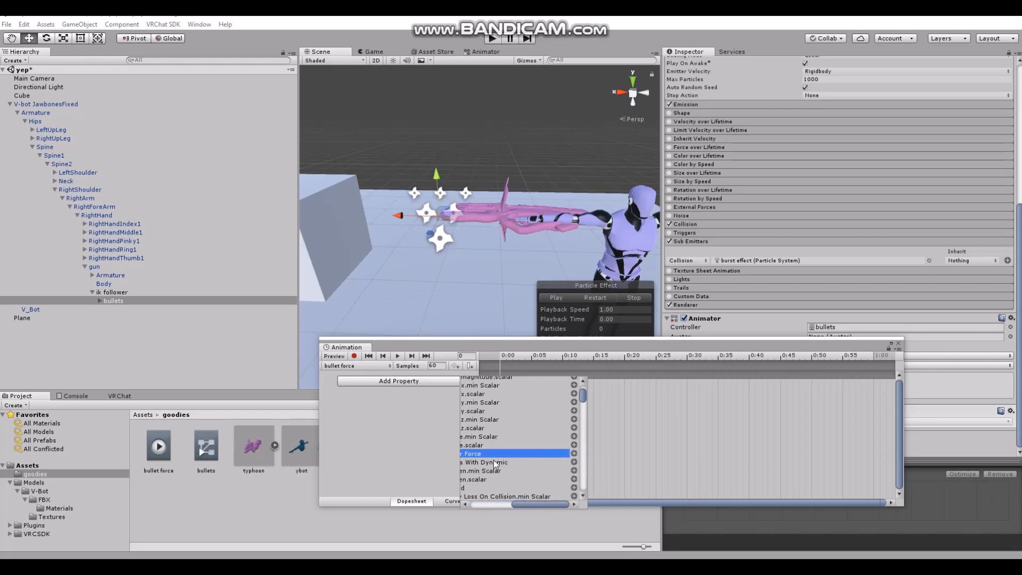
{"action": "left_click", "coordinate": [574, 453]}
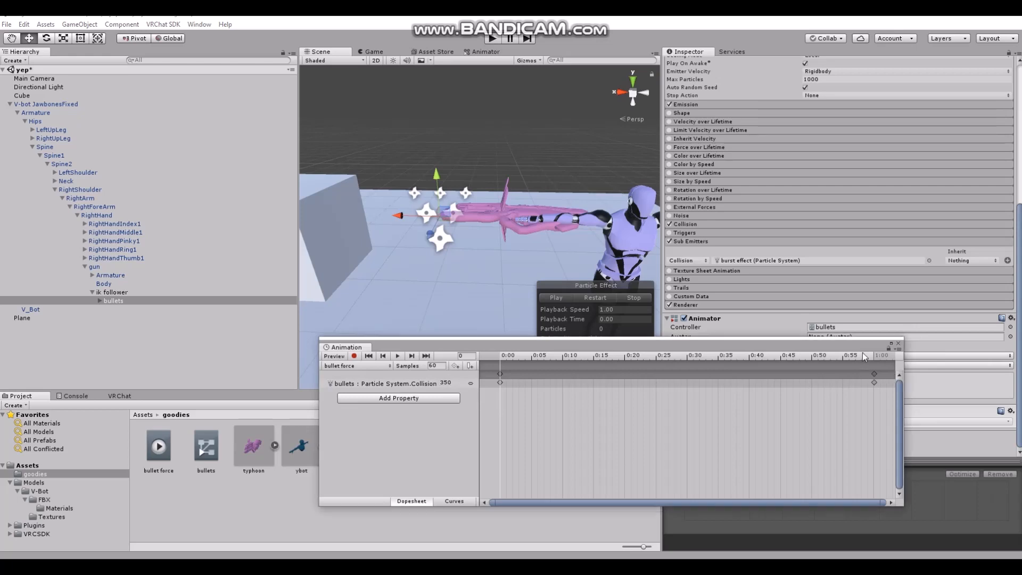
Shorten the bullet force clip by moving its end keyframes directly beside the starting keyframes
{"action": "left_click", "coordinate": [874, 358]}
{"action": "left_click_drag", "start_coordinate": [879, 359], "coordinate": [501, 362]}
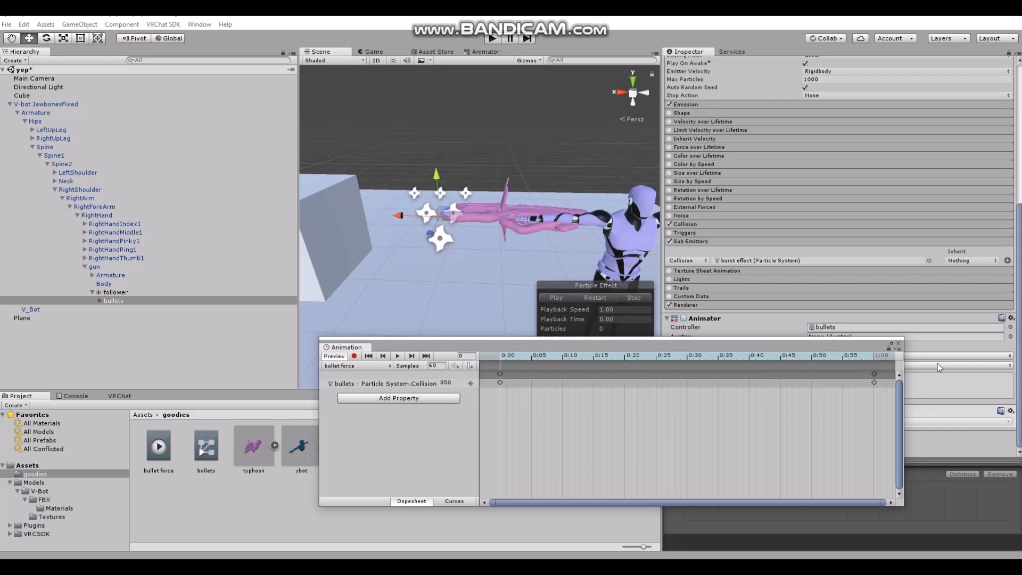
{"action": "left_click", "coordinate": [874, 375]}
{"action": "left_click_drag", "start_coordinate": [865, 376], "coordinate": [507, 374]}
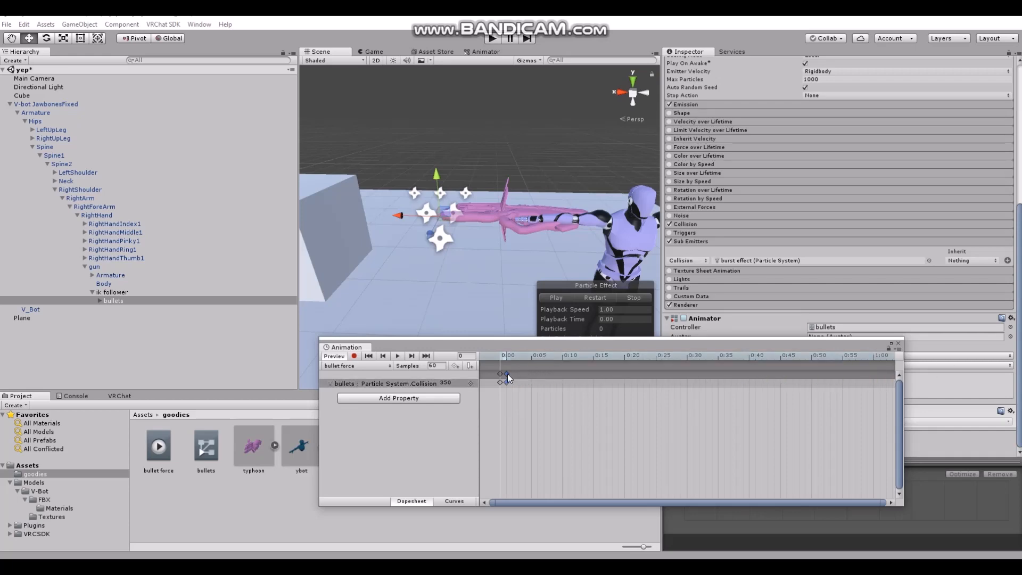
Preview playback of the shortened bullet force clip and close the animation editor
{"action": "left_click", "coordinate": [398, 355]}
{"action": "left_click", "coordinate": [397, 356]}
{"action": "left_click", "coordinate": [898, 343]}
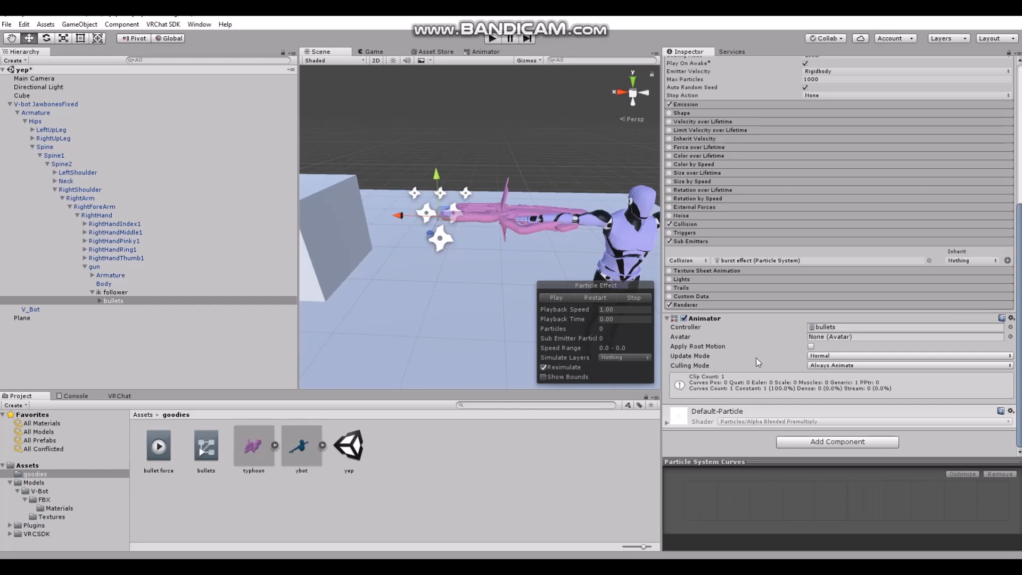
Set the Simulation Space of the burst effect under bullets to World
{"action": "scroll", "coordinate": [736, 364], "scroll_direction": "up", "scroll_amount": 5}
{"action": "scroll", "coordinate": [736, 364], "scroll_direction": "down", "scroll_amount": 2}
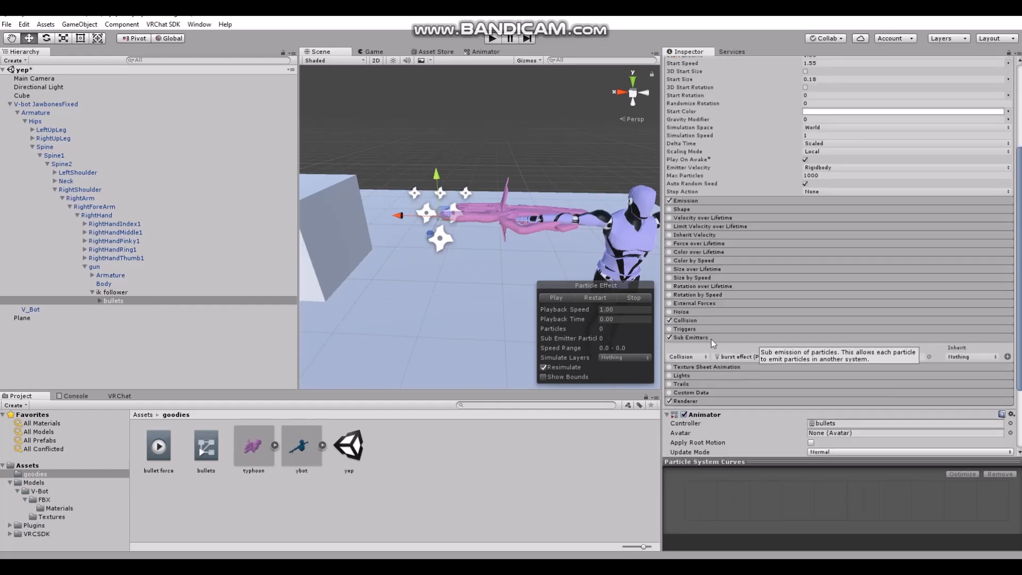
{"action": "scroll", "coordinate": [742, 358], "scroll_direction": "up", "scroll_amount": 2}
{"action": "left_click", "coordinate": [100, 301]}
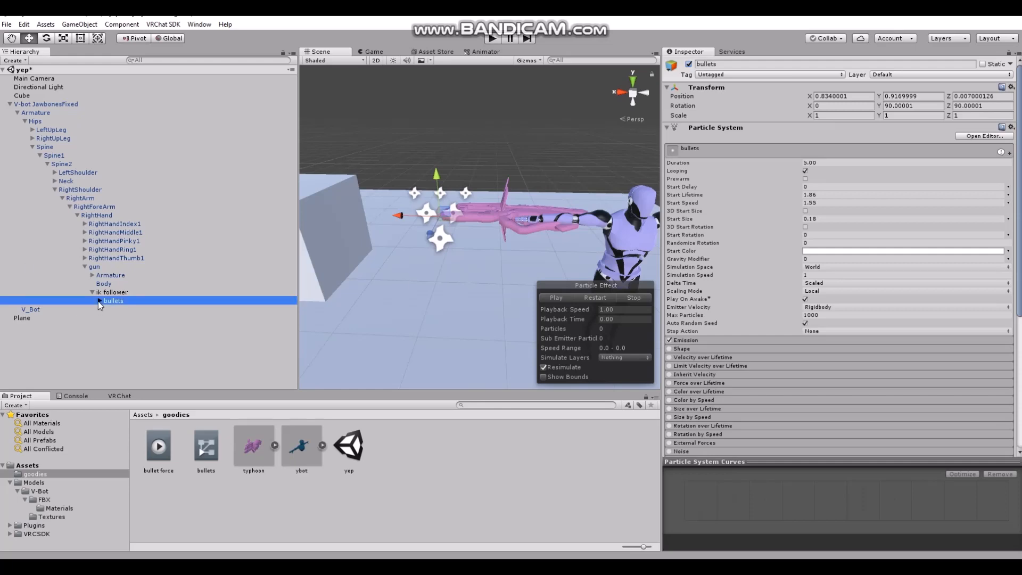
{"action": "left_click", "coordinate": [121, 309]}
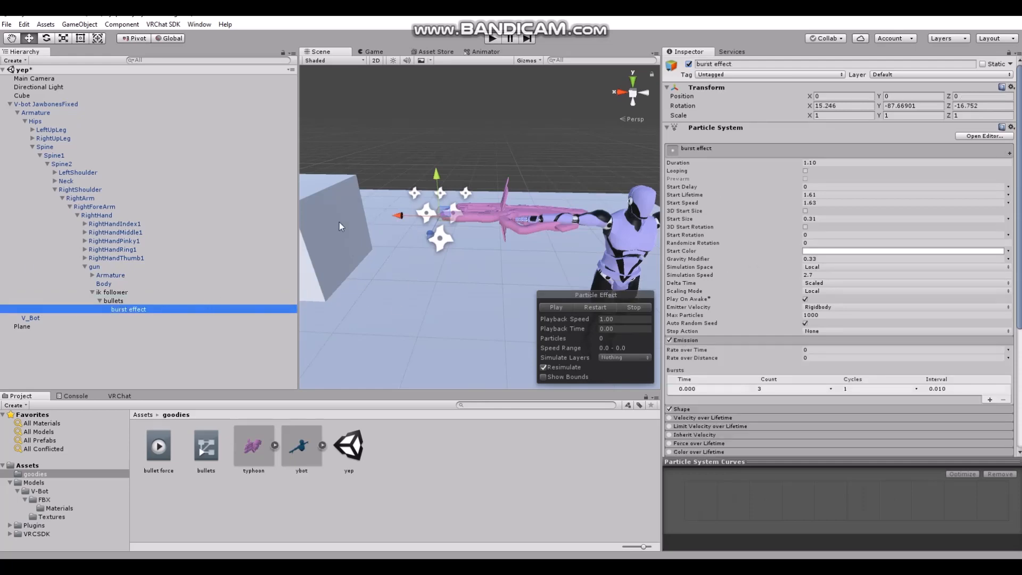
{"action": "left_click", "coordinate": [807, 267]}
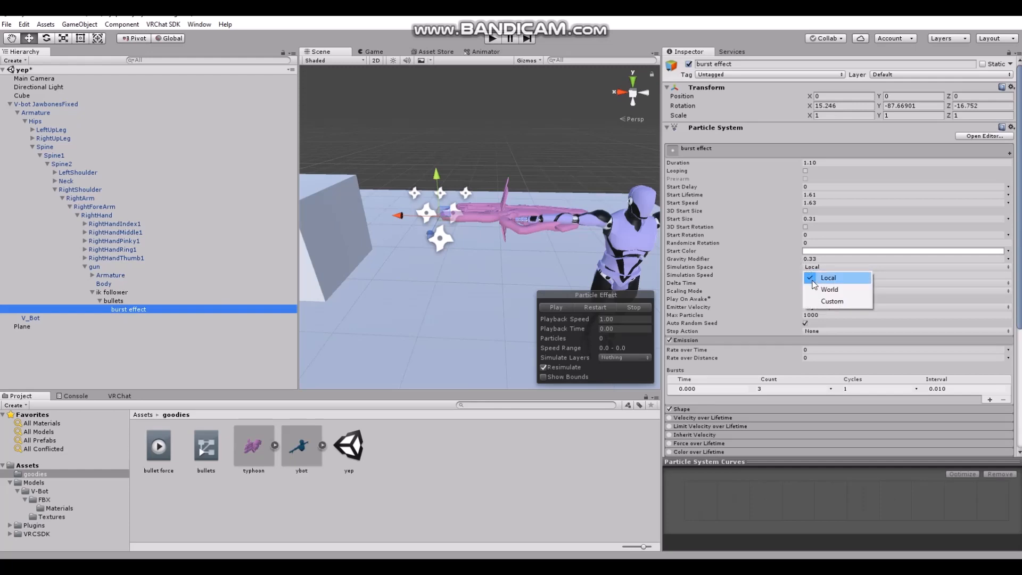
{"action": "left_click", "coordinate": [824, 288]}
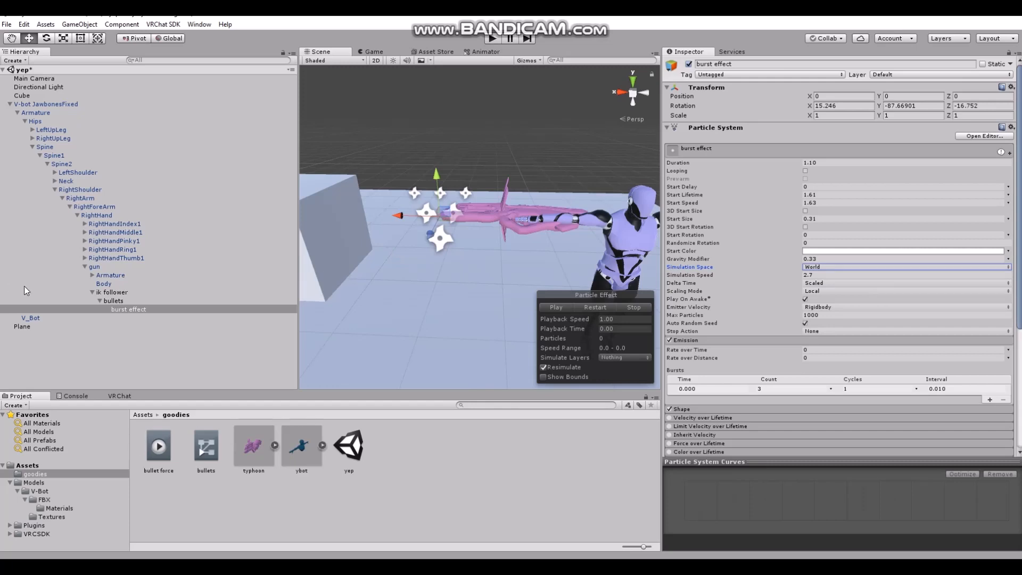
Deactivate bullets and its parent gun, leaving ik follower itself enabled
{"action": "left_click", "coordinate": [100, 301]}
{"action": "left_click", "coordinate": [689, 64]}
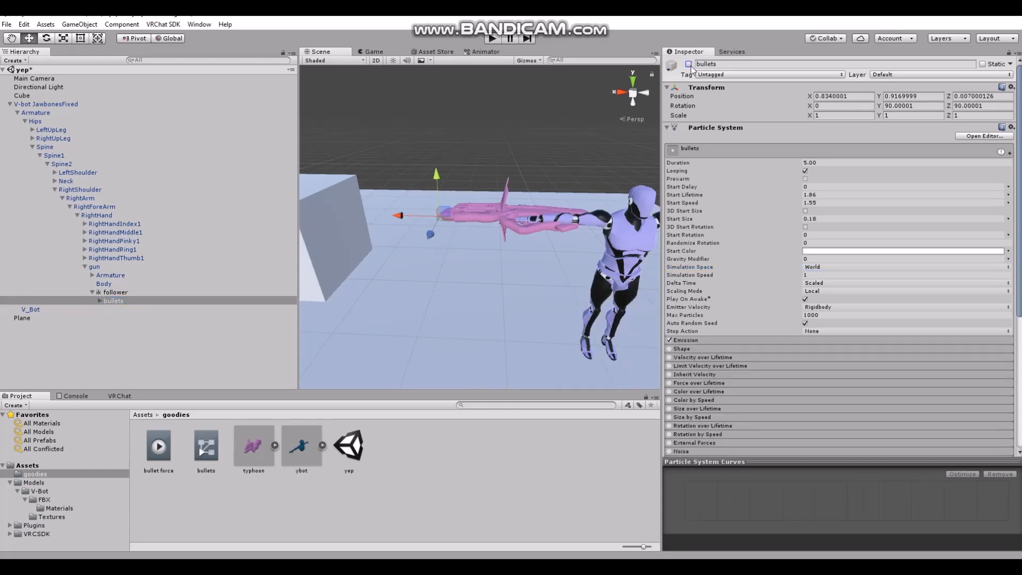
{"action": "left_click", "coordinate": [114, 292]}
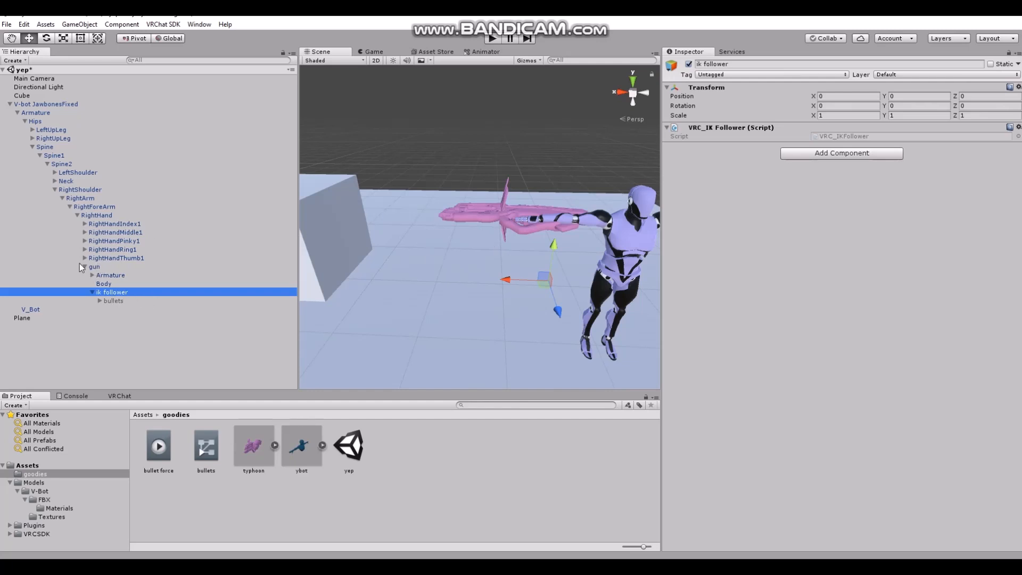
{"action": "left_click", "coordinate": [108, 267]}
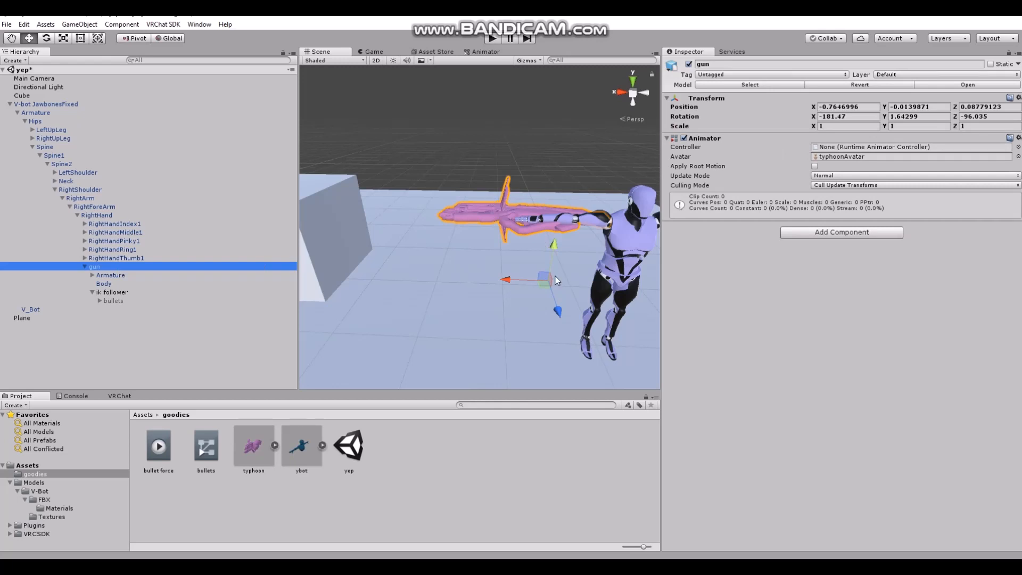
{"action": "left_click", "coordinate": [689, 64]}
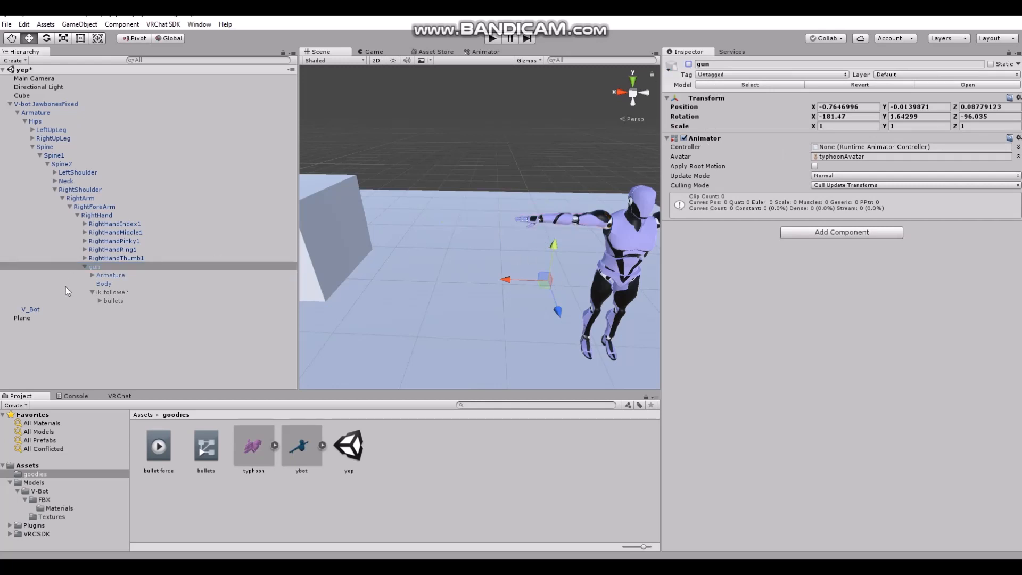
{"action": "left_click", "coordinate": [117, 292]}
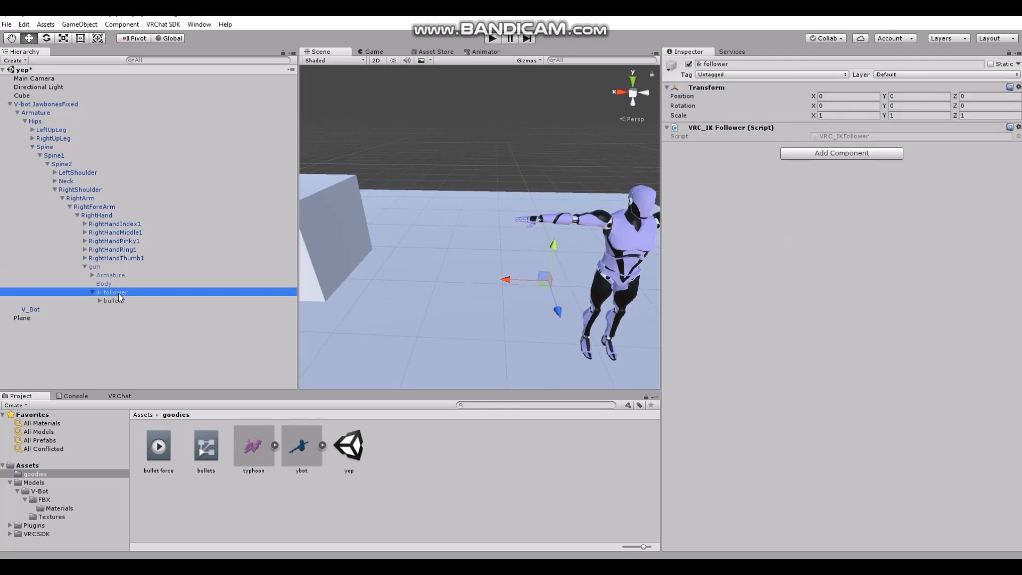
{"action": "left_click", "coordinate": [98, 266]}
Collapse the avatar's hierarchy and duplicate V-bot JawbonesFixed
{"action": "left_click", "coordinate": [85, 267]}
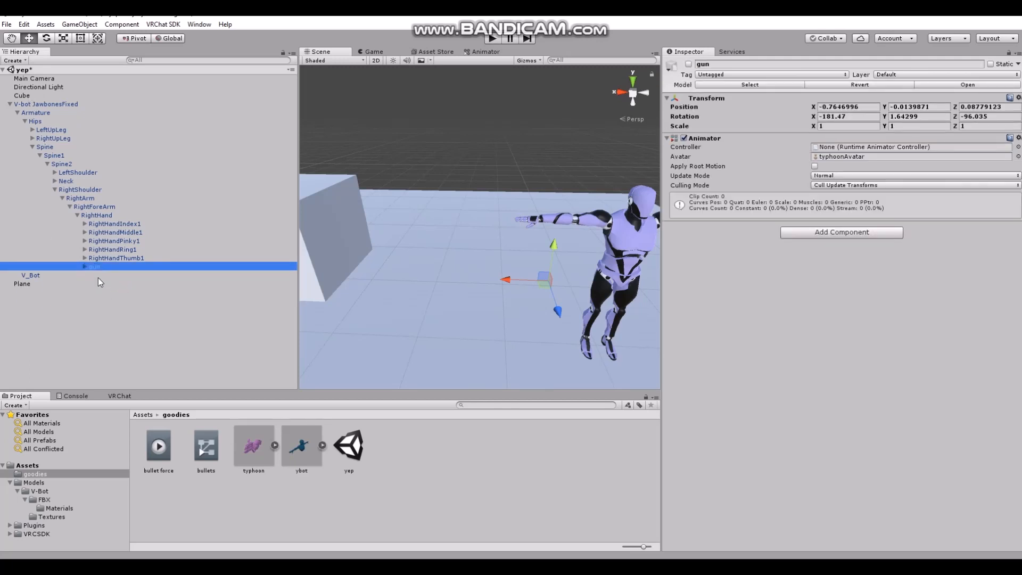
{"action": "left_click", "coordinate": [9, 105]}
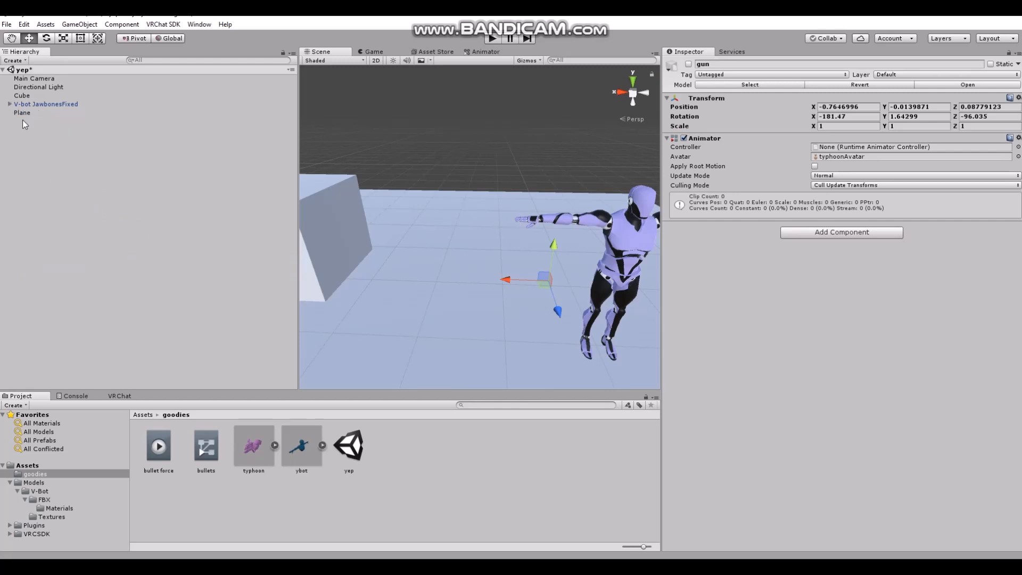
{"action": "left_click", "coordinate": [32, 105]}
{"action": "right_click", "coordinate": [32, 107]}
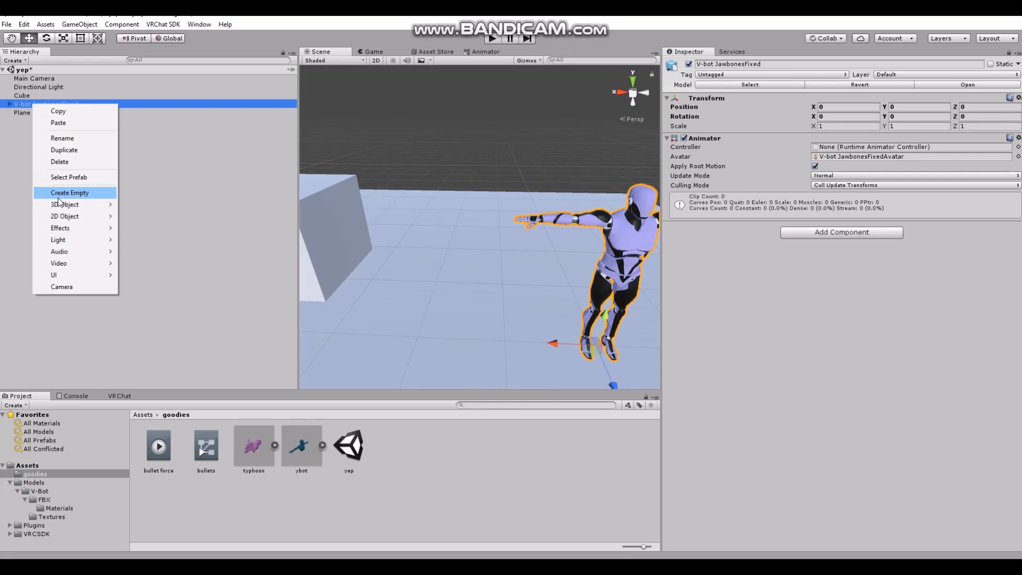
{"action": "left_click", "coordinate": [59, 150]}
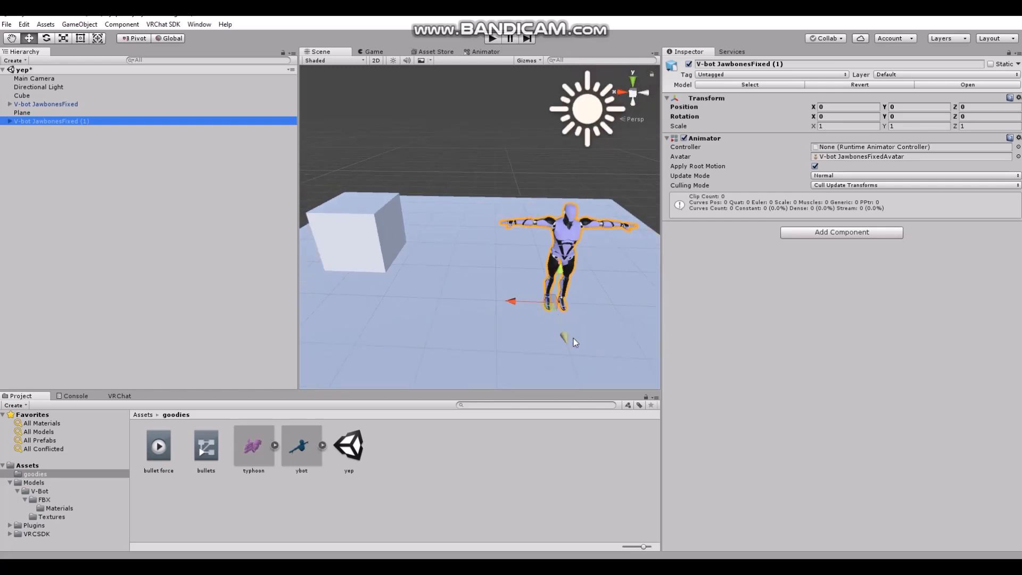
Move the duplicated avatar forward to a Z position of about 1.058 so it stands in front of the original
{"action": "left_click_drag", "start_coordinate": [573, 337], "coordinate": [545, 350]}
{"action": "key", "text": "f"}
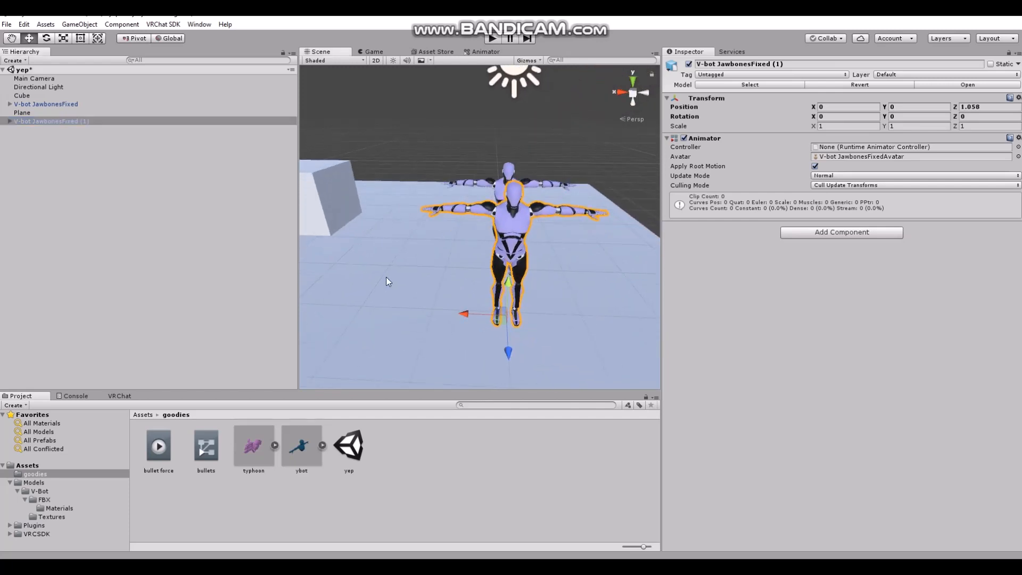
{"action": "right_click_drag", "start_coordinate": [386, 278], "coordinate": [400, 236]}
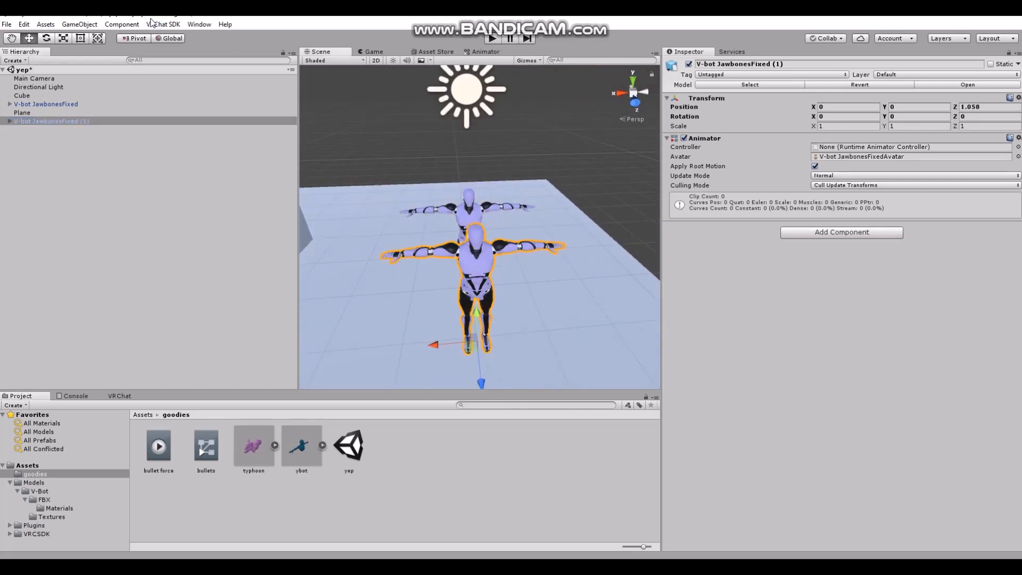
Create a new animation clip named "hold gun" in the goodies folder for the duplicated avatar
{"action": "left_click", "coordinate": [199, 24]}
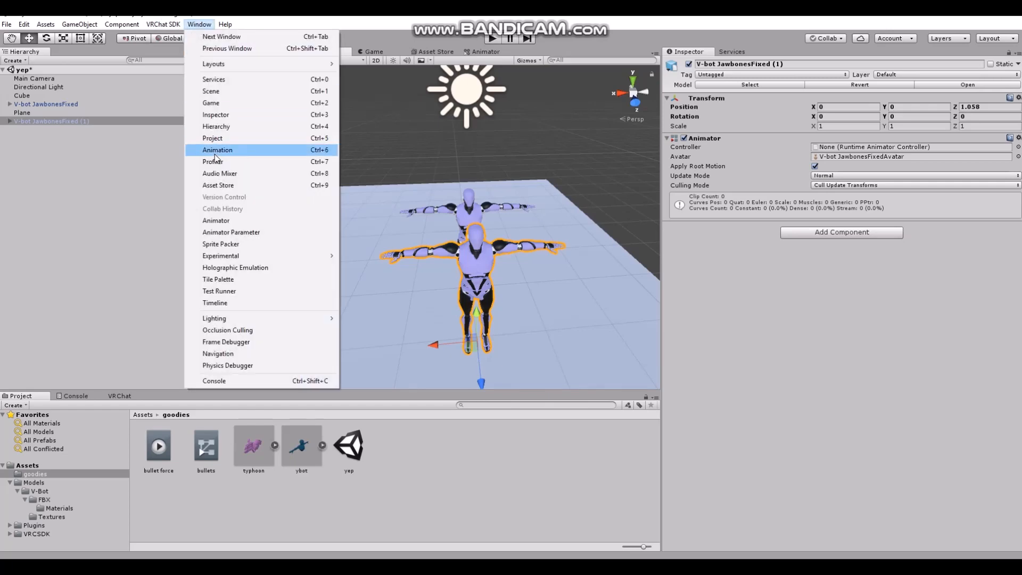
{"action": "left_click", "coordinate": [214, 154]}
{"action": "left_click", "coordinate": [689, 445]}
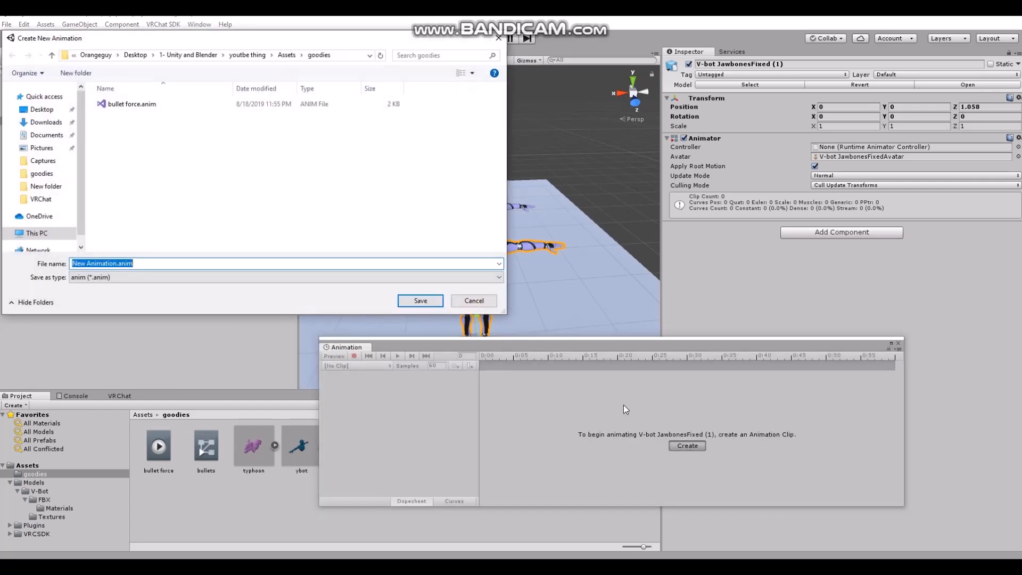
{"action": "type", "text": "hold gun"}
{"action": "left_click", "coordinate": [413, 297]}
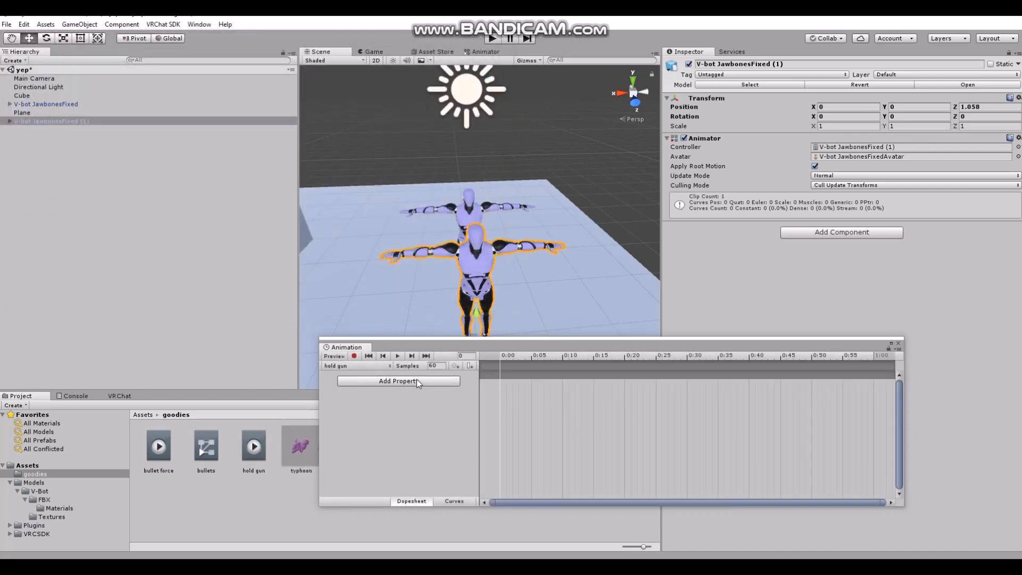
Add the Is Active property of the gun under the armature's RightHand to the hold gun clip
{"action": "left_click", "coordinate": [428, 383]}
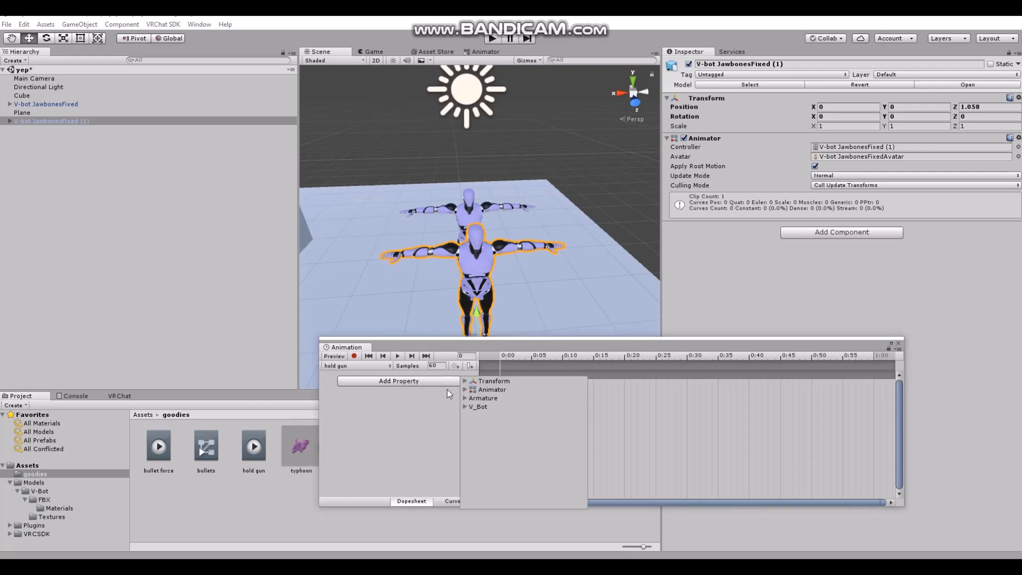
{"action": "left_click", "coordinate": [464, 398]}
{"action": "left_click", "coordinate": [472, 424]}
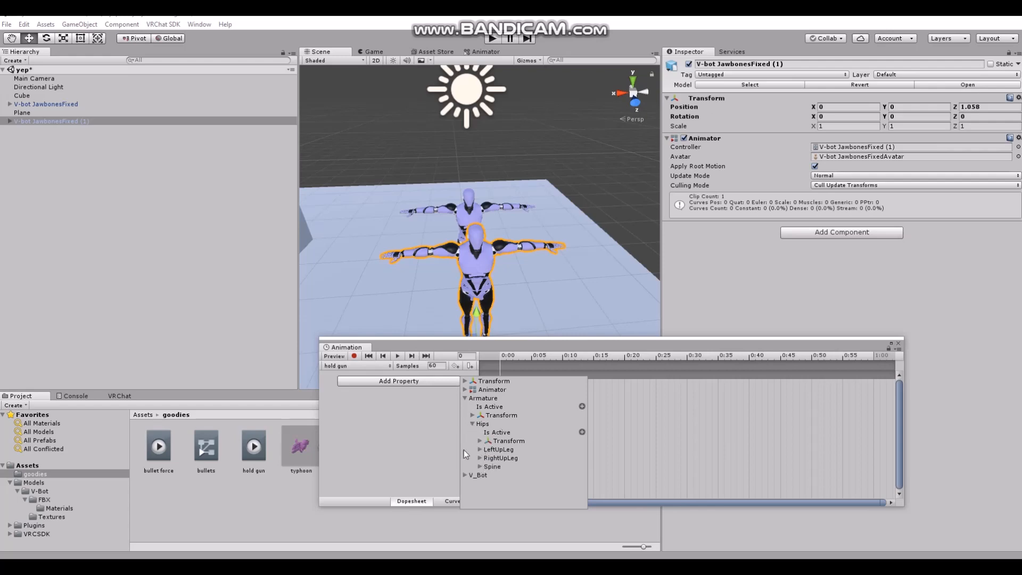
{"action": "left_click", "coordinate": [478, 465]}
{"action": "left_click", "coordinate": [488, 492]}
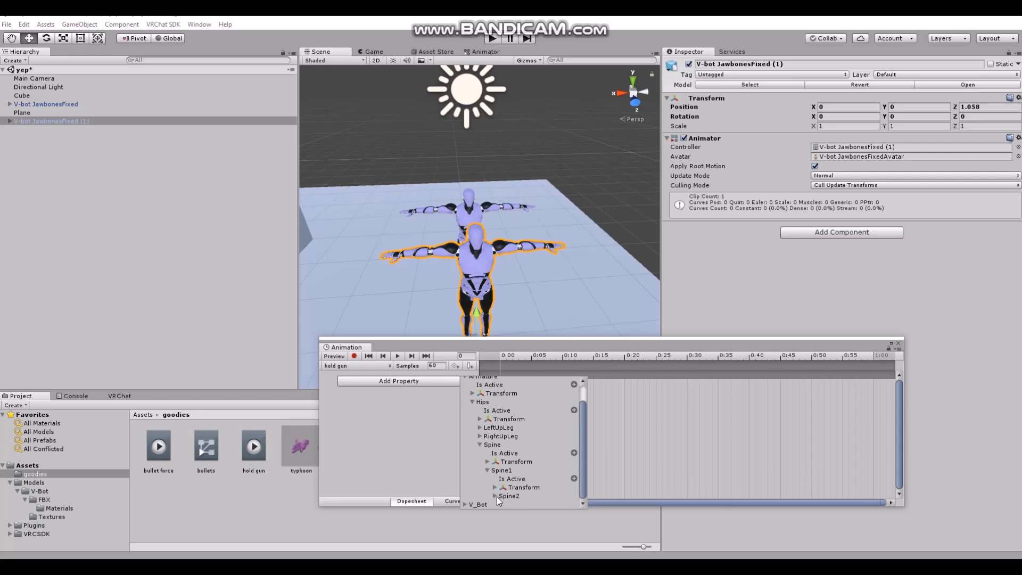
{"action": "left_click", "coordinate": [496, 497]}
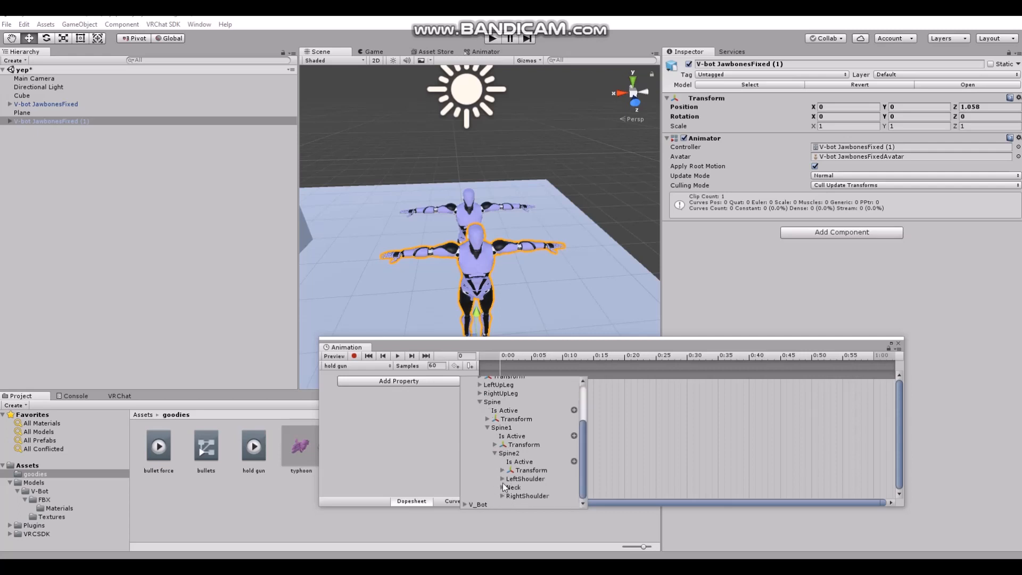
{"action": "left_click", "coordinate": [503, 496]}
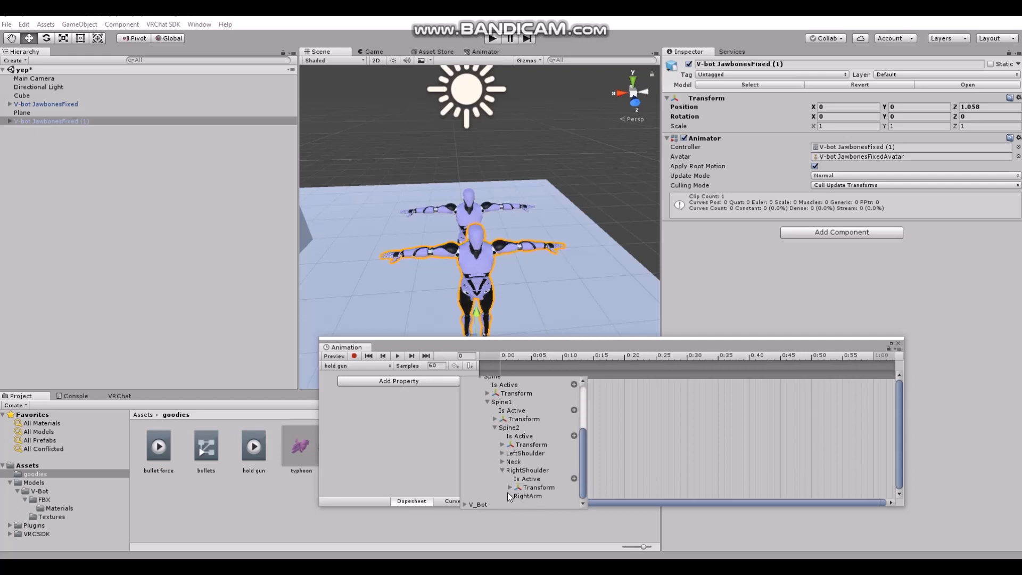
{"action": "left_click", "coordinate": [509, 496]}
{"action": "left_click", "coordinate": [516, 495]}
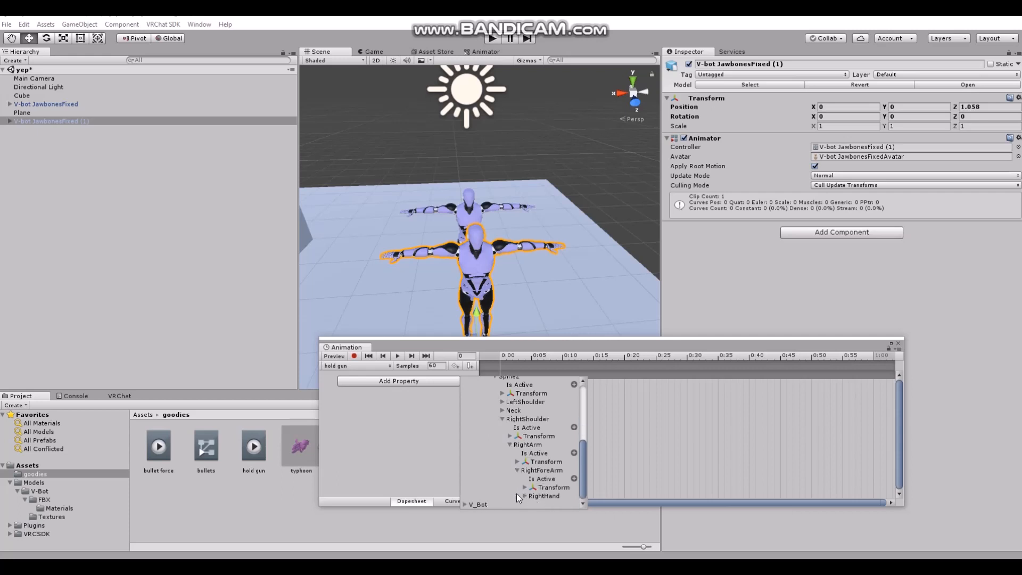
{"action": "left_click", "coordinate": [525, 496]}
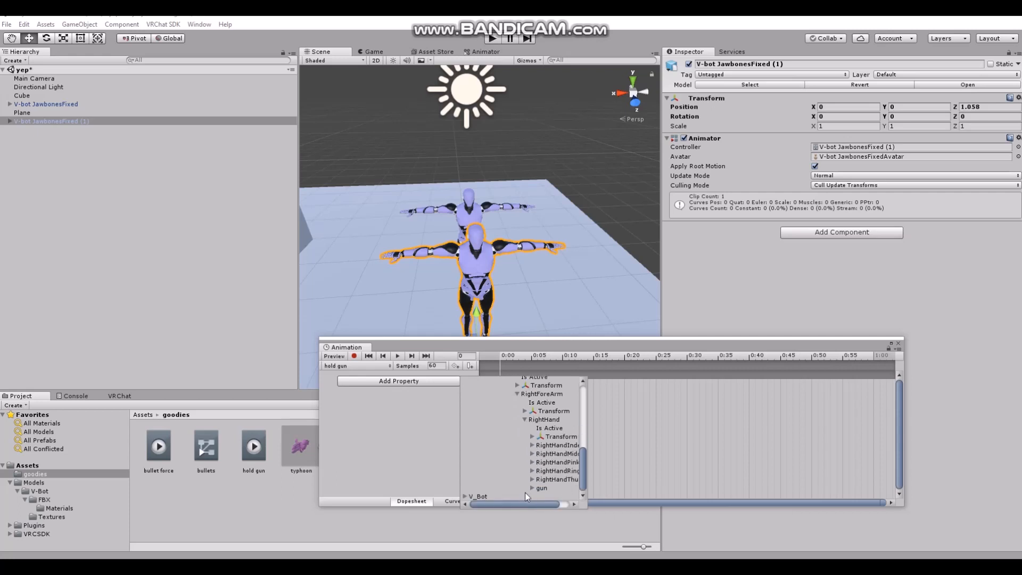
{"action": "left_click", "coordinate": [531, 489]}
{"action": "left_click_drag", "start_coordinate": [516, 502], "coordinate": [526, 502]}
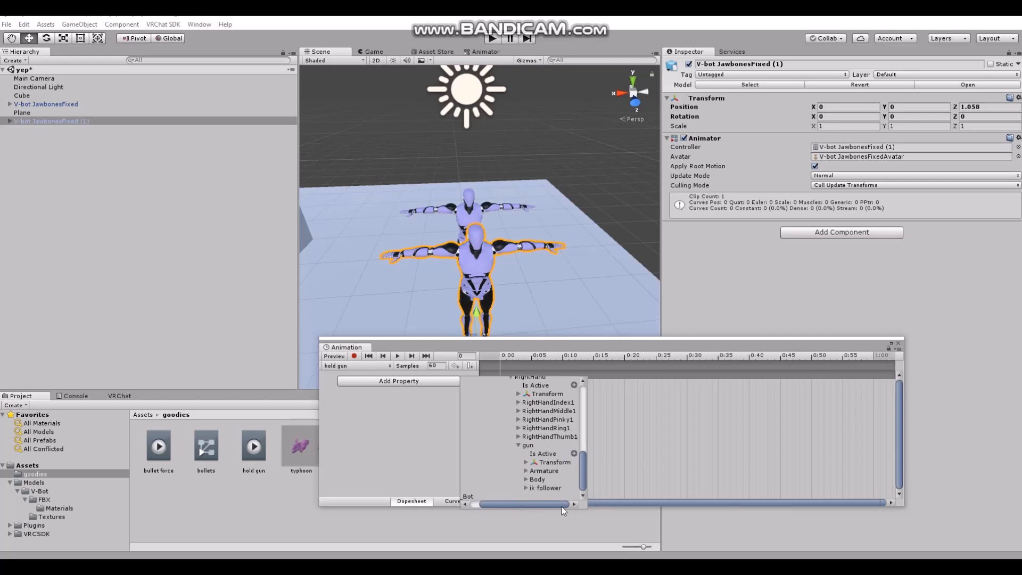
{"action": "left_click", "coordinate": [574, 453]}
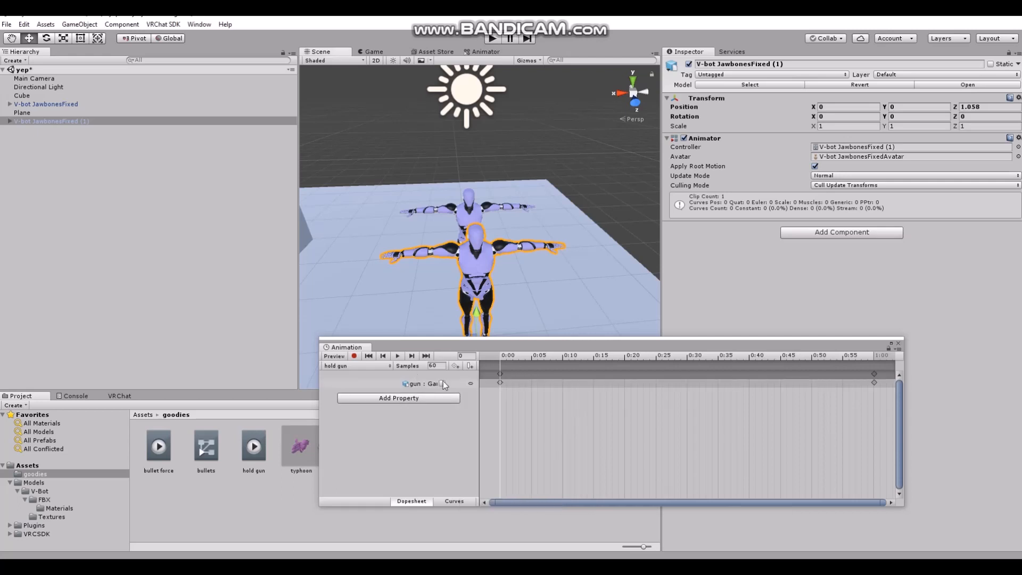
Check the gun in the avatar's hand in the clip preview and delete the gun's end keyframe at 1:00
{"action": "left_click", "coordinate": [543, 355]}
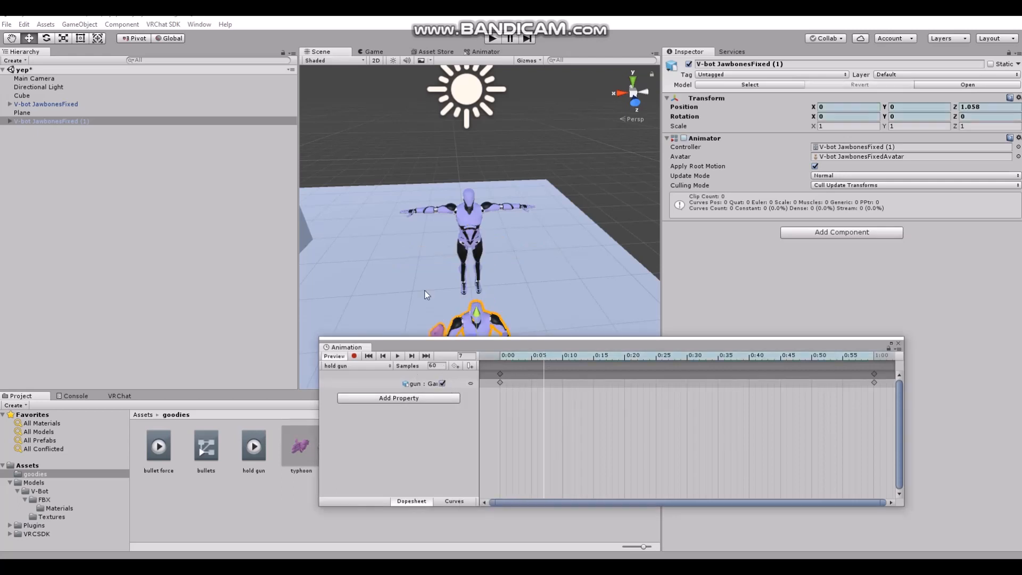
{"action": "scroll", "coordinate": [397, 232], "scroll_direction": "down", "scroll_amount": 6}
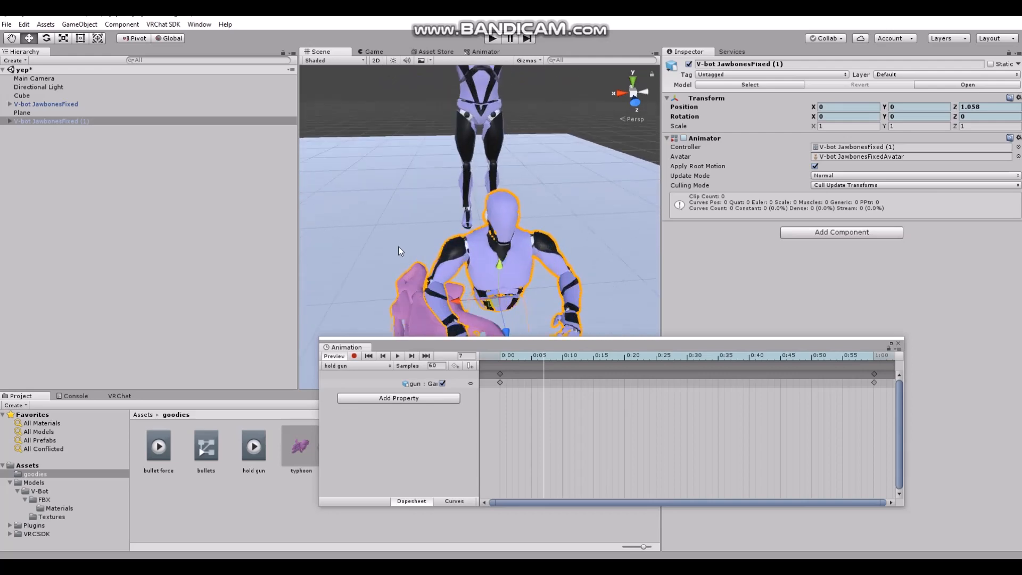
{"action": "scroll", "coordinate": [392, 236], "scroll_direction": "down", "scroll_amount": 4}
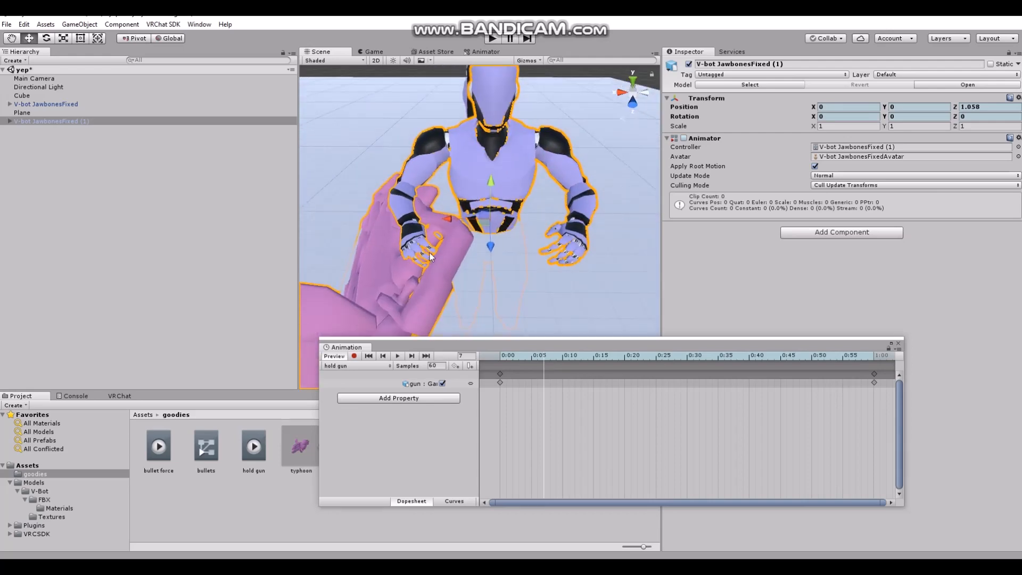
{"action": "left_click", "coordinate": [874, 375]}
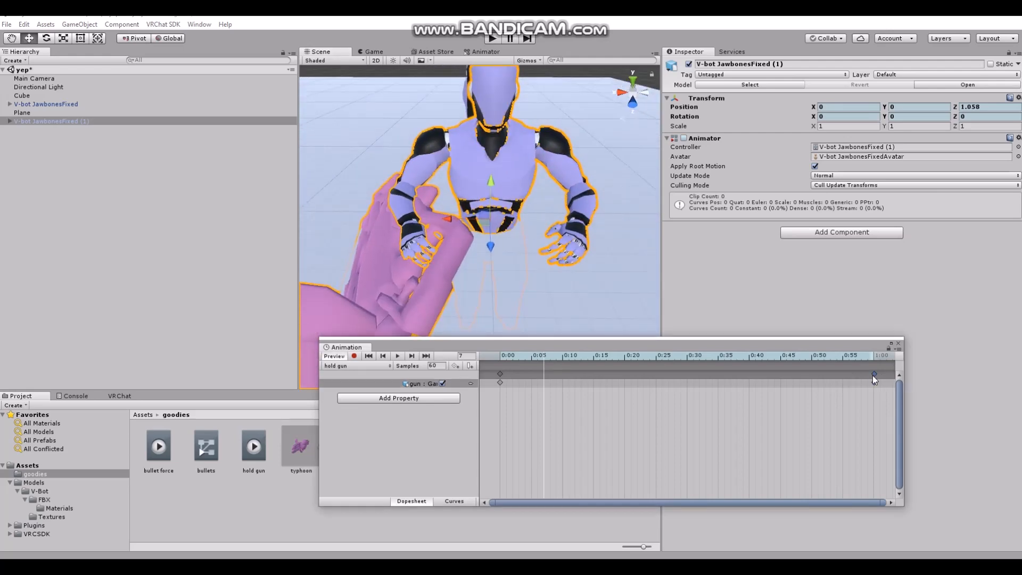
{"action": "mouse_move", "coordinate": [863, 359]}
{"action": "left_mouse_down"}
{"action": "mouse_move", "coordinate": [883, 361]}
{"action": "mouse_move", "coordinate": [872, 364]}
{"action": "left_mouse_up"}
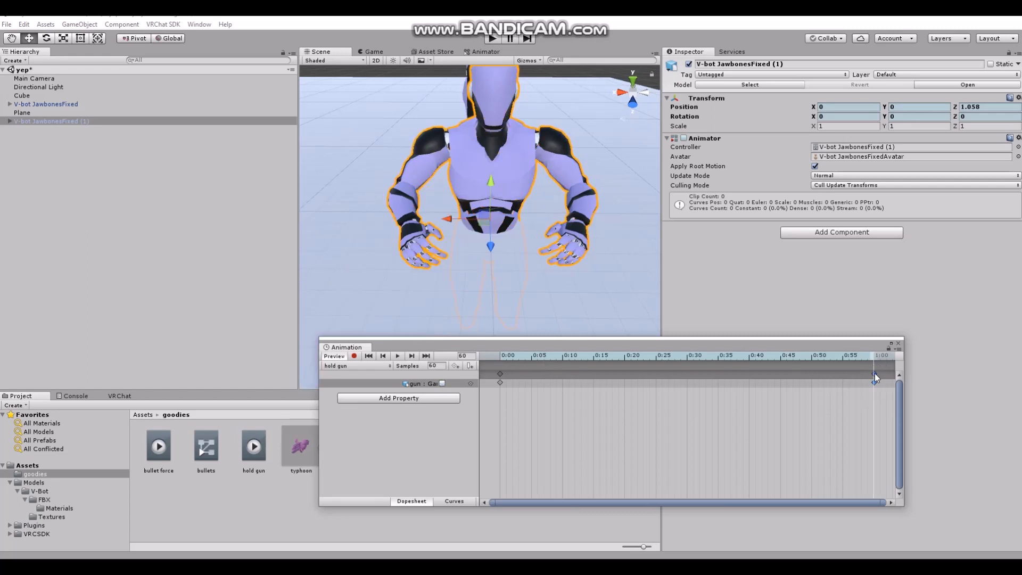
{"action": "right_click", "coordinate": [874, 372]}
{"action": "left_click", "coordinate": [886, 391]}
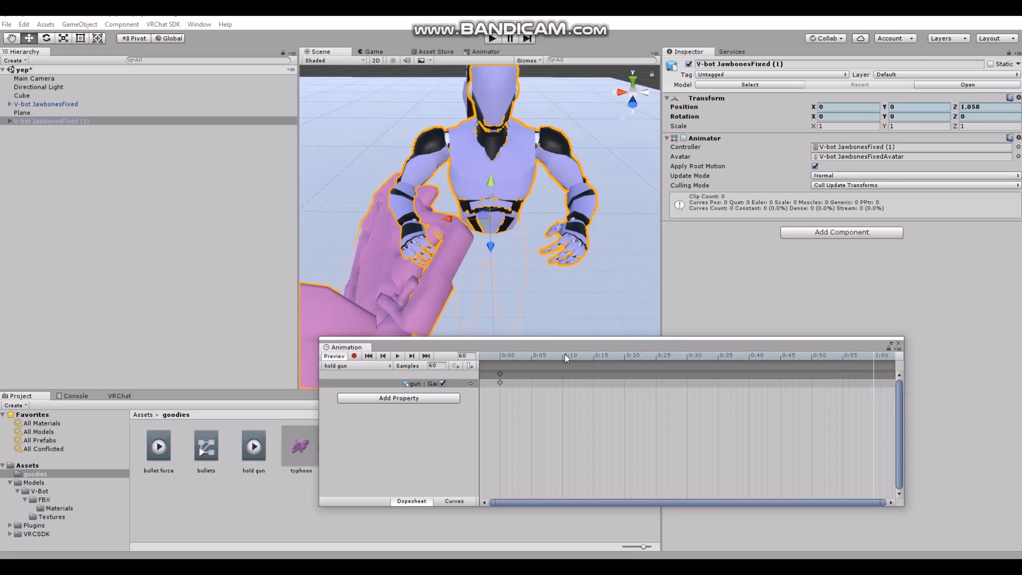
Add a gun active keyframe at frame 1, right after the first keyframe, and play back the clip
{"action": "left_click_drag", "start_coordinate": [564, 354], "coordinate": [503, 354]}
{"action": "right_click", "coordinate": [507, 375]}
{"action": "left_click", "coordinate": [553, 381]}
{"action": "left_click", "coordinate": [396, 357]}
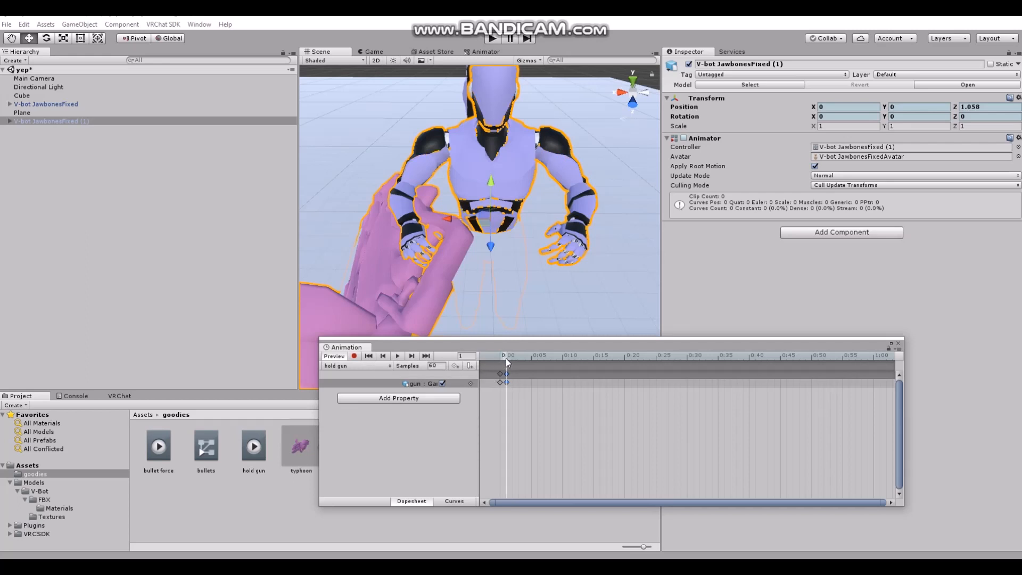
Try the gun's active state off and back on at frame 1 of the hold gun clip, checking both keyframes
{"action": "left_click", "coordinate": [446, 387]}
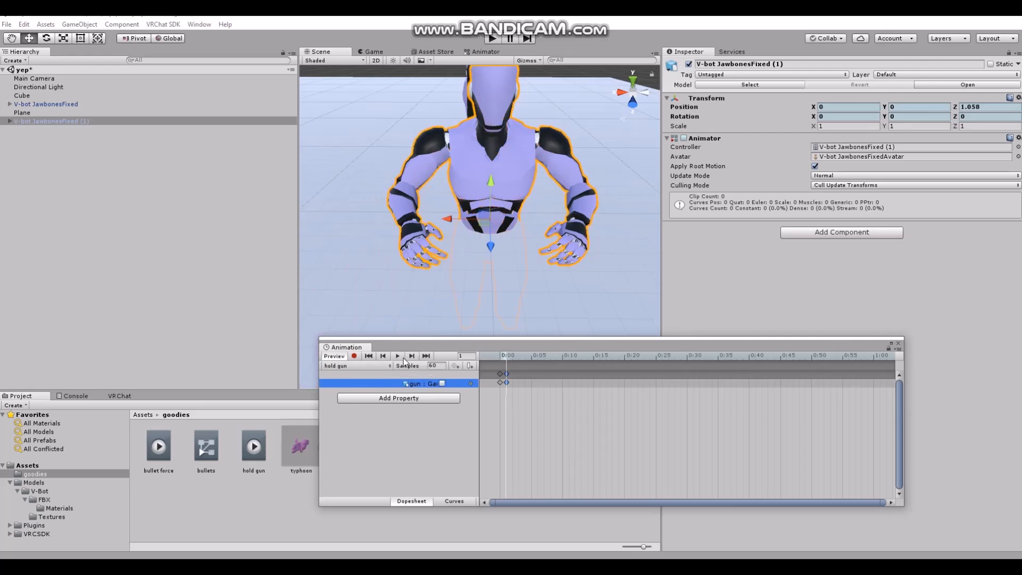
{"action": "left_click", "coordinate": [499, 355]}
{"action": "left_click_drag", "start_coordinate": [506, 358], "coordinate": [498, 356]}
{"action": "left_click", "coordinate": [505, 356]}
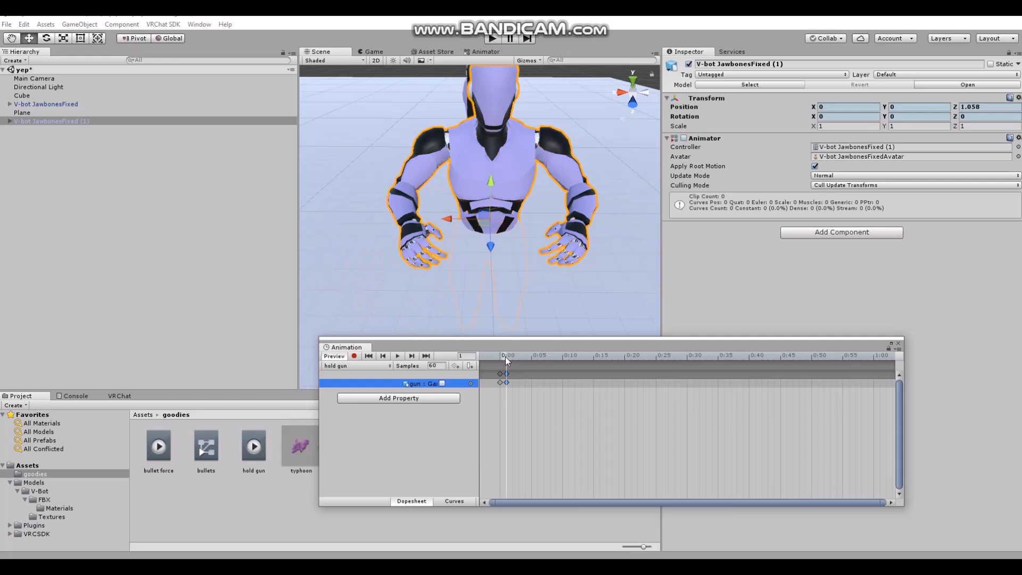
{"action": "left_click", "coordinate": [443, 383]}
{"action": "left_click_drag", "start_coordinate": [501, 358], "coordinate": [504, 360]}
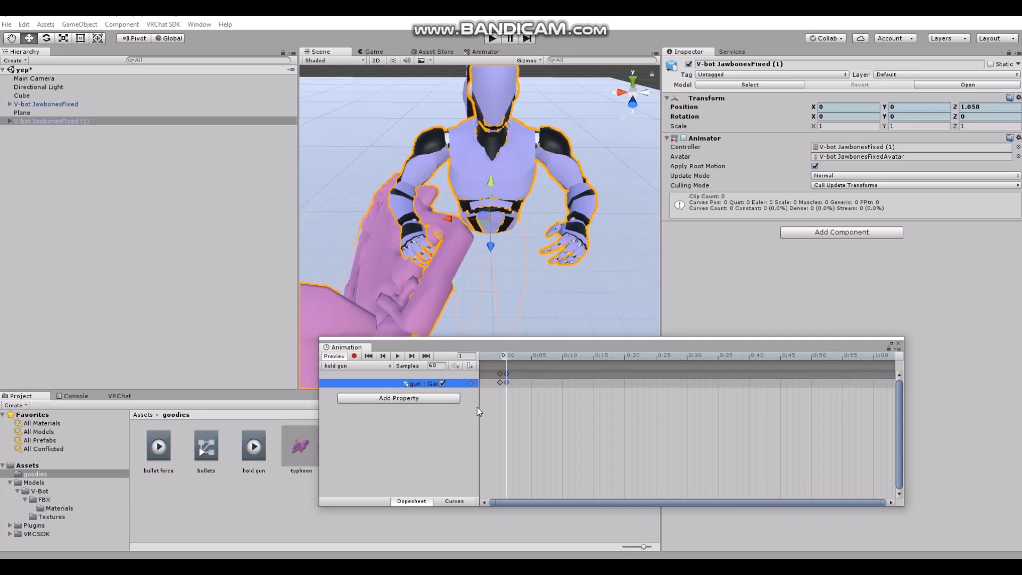
{"action": "left_click", "coordinate": [407, 400]}
{"action": "left_click", "coordinate": [455, 429]}
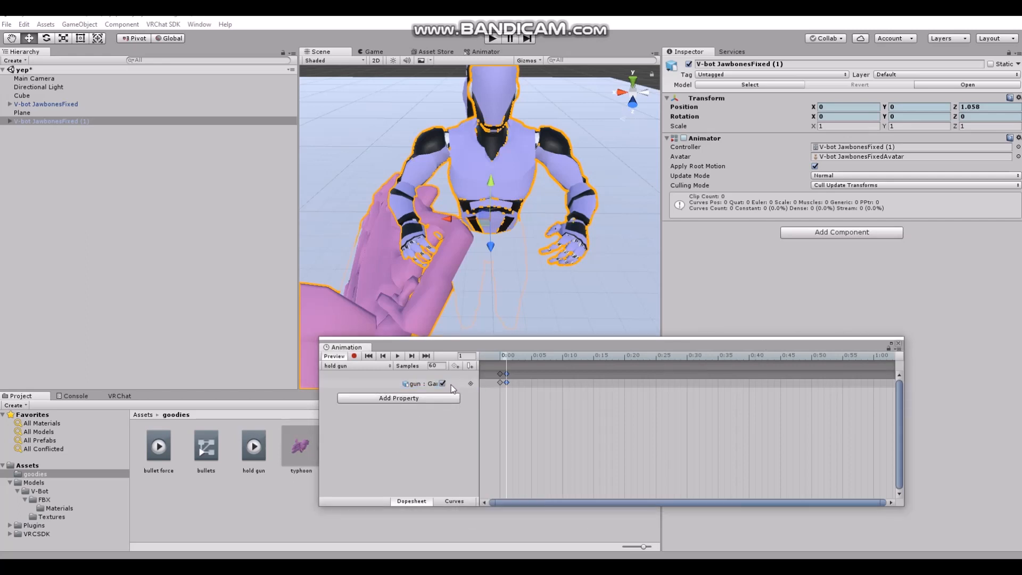
Close the animation editor and delete the duplicate avatar's V-bot JawbonesFixed (1) animator controller from the goodies folder
{"action": "left_click", "coordinate": [898, 345]}
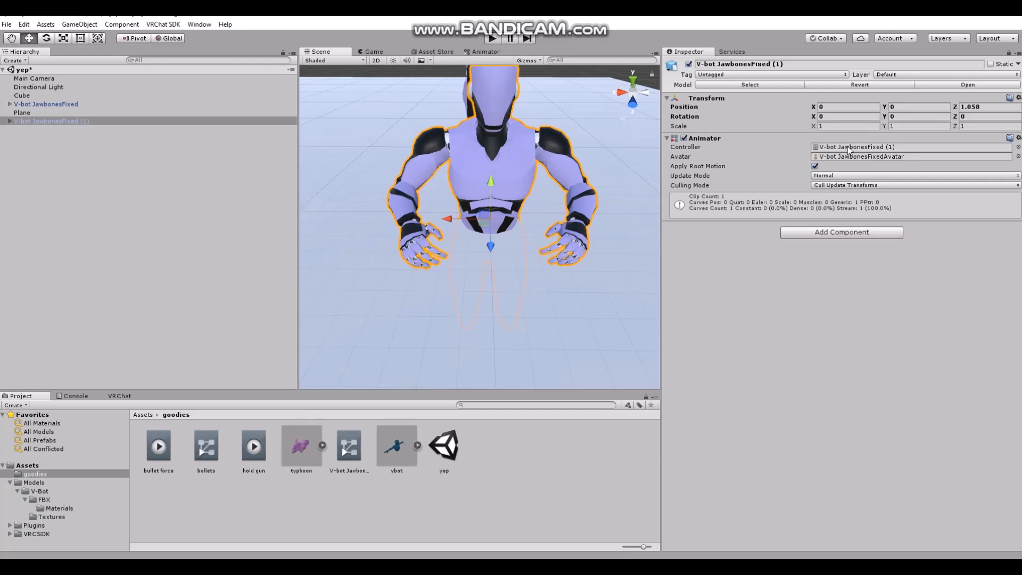
{"action": "left_click", "coordinate": [831, 149]}
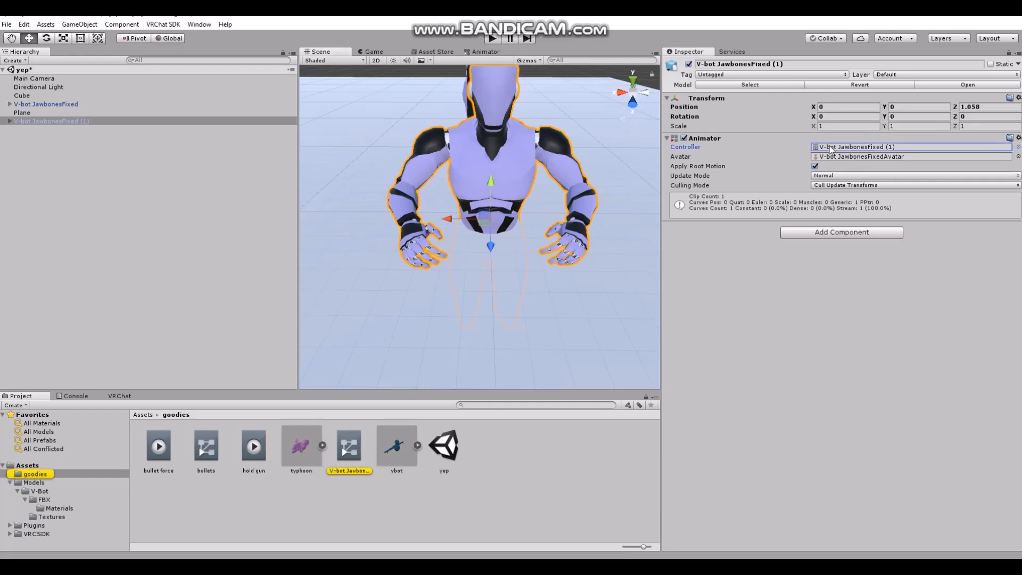
{"action": "right_click", "coordinate": [344, 438]}
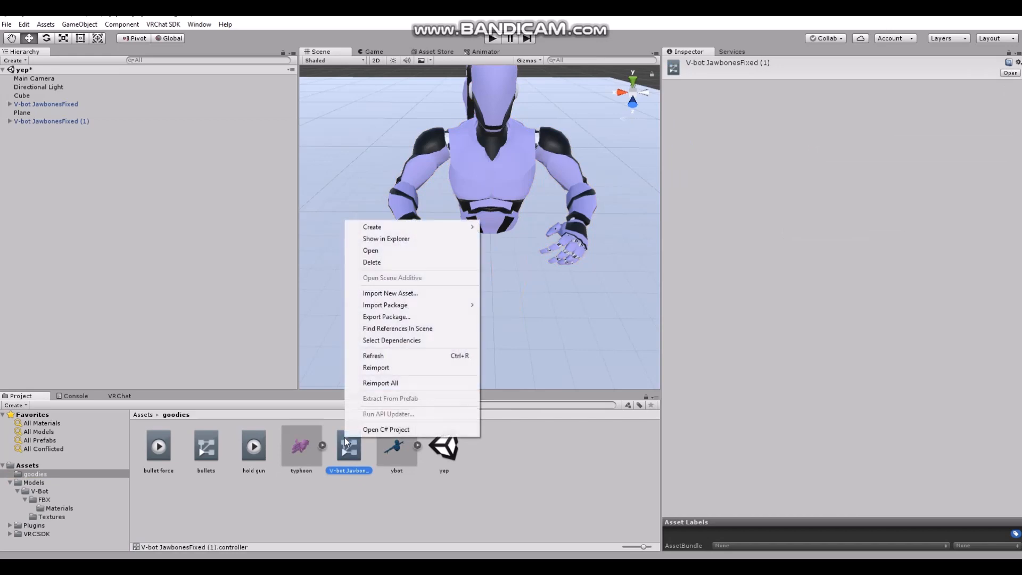
{"action": "left_click", "coordinate": [366, 261]}
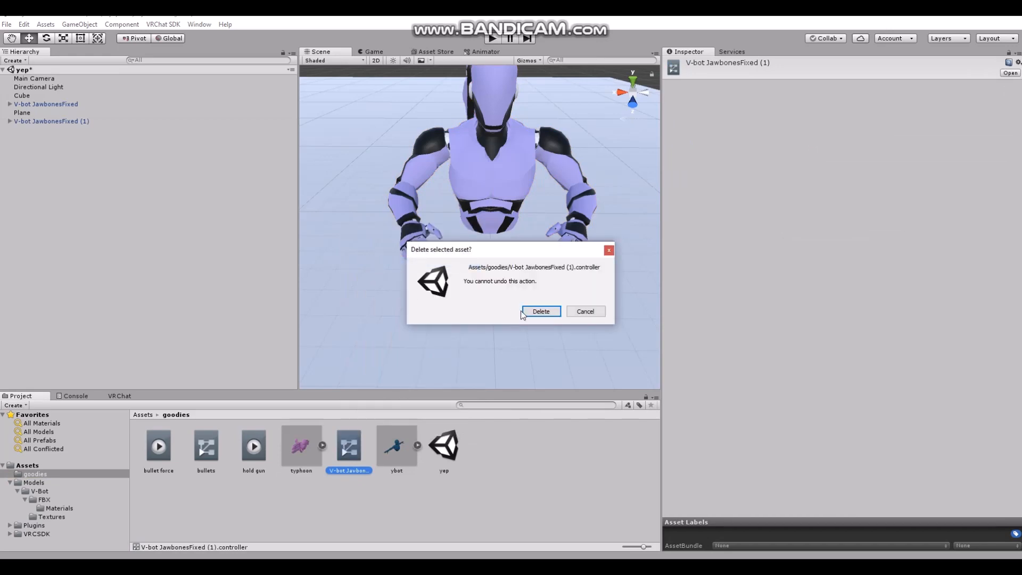
{"action": "left_click", "coordinate": [539, 313]}
Create a new animation clip named "shoot gun" in the goodies folder for the duplicate avatar V-bot JawbonesFixed (1)
{"action": "left_click", "coordinate": [72, 122]}
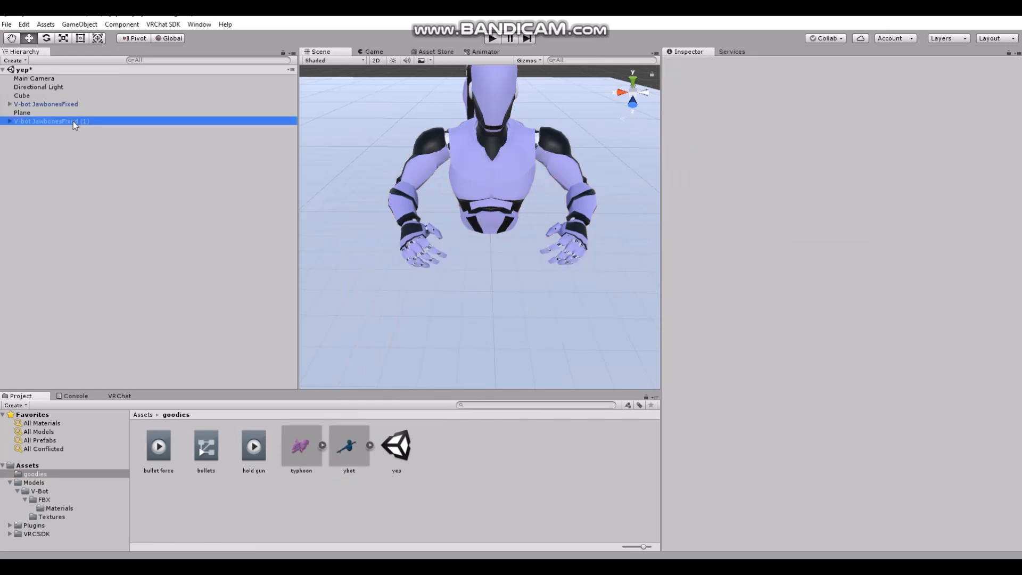
{"action": "left_click", "coordinate": [199, 24]}
{"action": "left_click", "coordinate": [212, 150]}
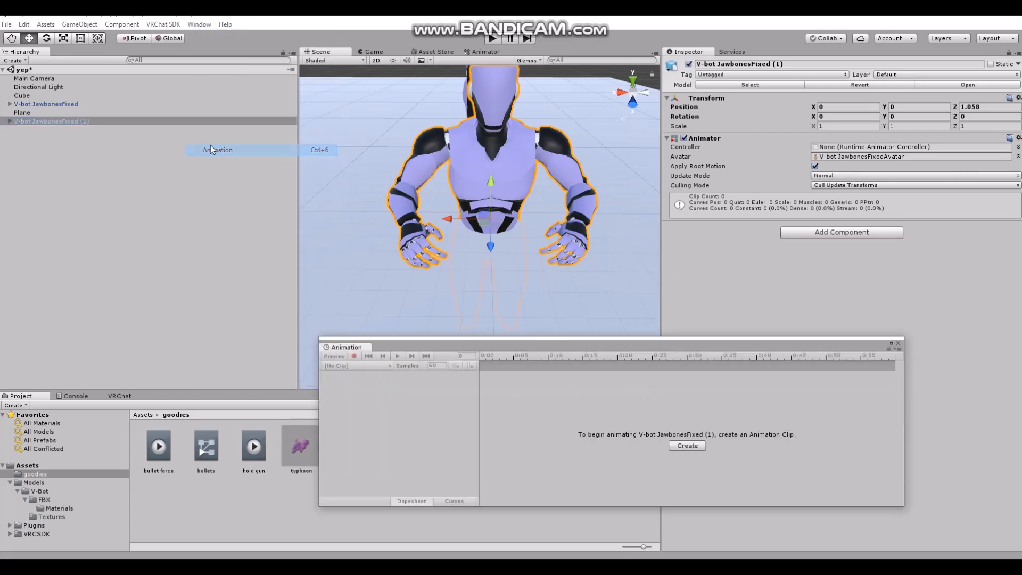
{"action": "left_click", "coordinate": [687, 445]}
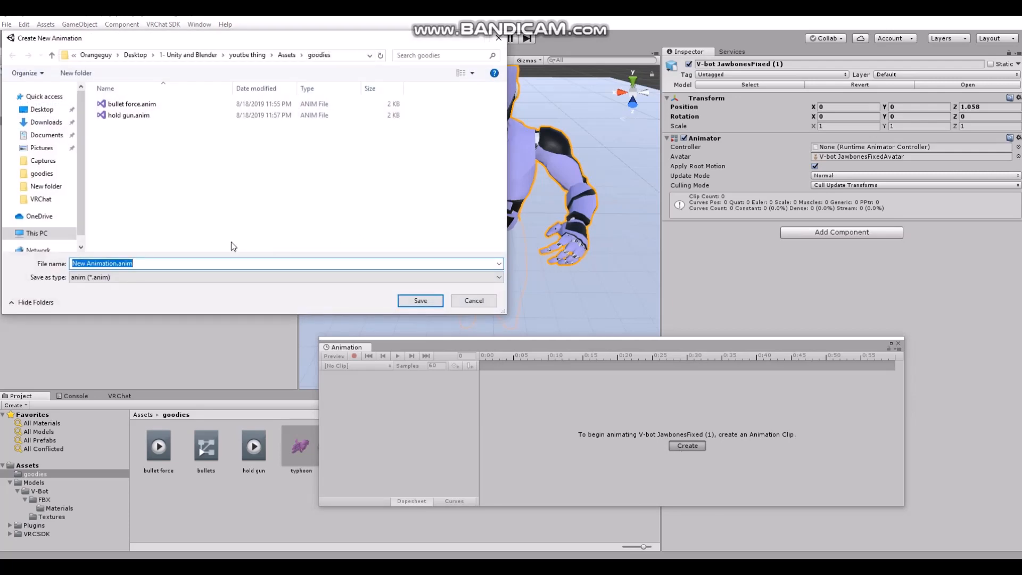
{"action": "type", "text": "s"}
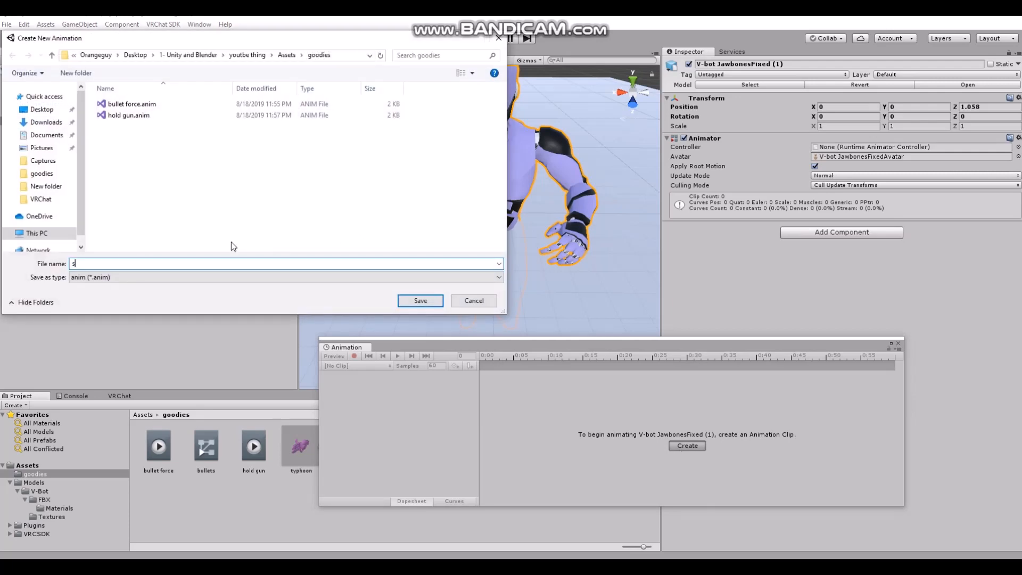
{"action": "type", "text": "hoot gun"}
{"action": "left_click", "coordinate": [421, 304]}
{"action": "left_click", "coordinate": [413, 381]}
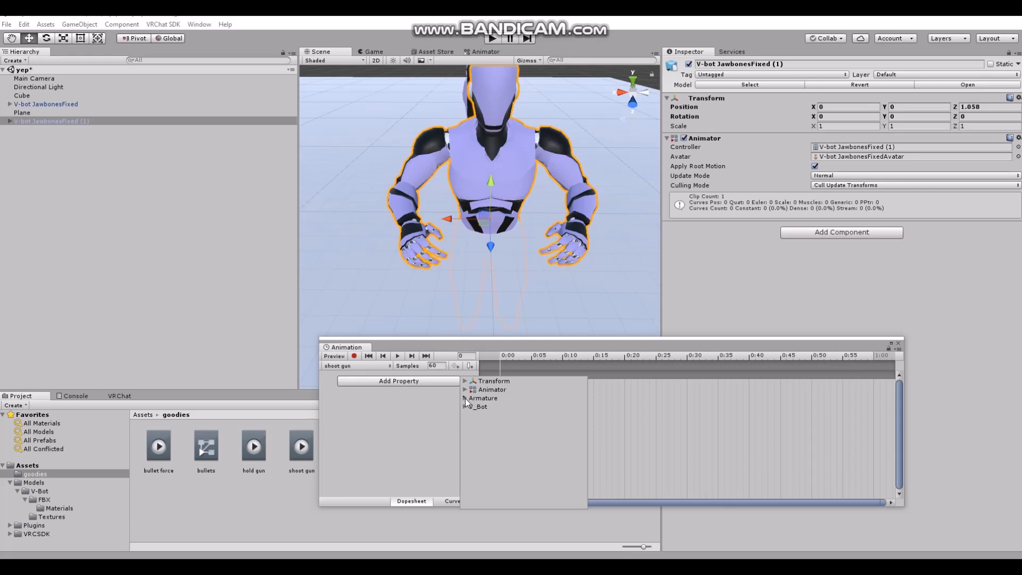
{"action": "left_click", "coordinate": [465, 398]}
{"action": "left_click", "coordinate": [472, 424]}
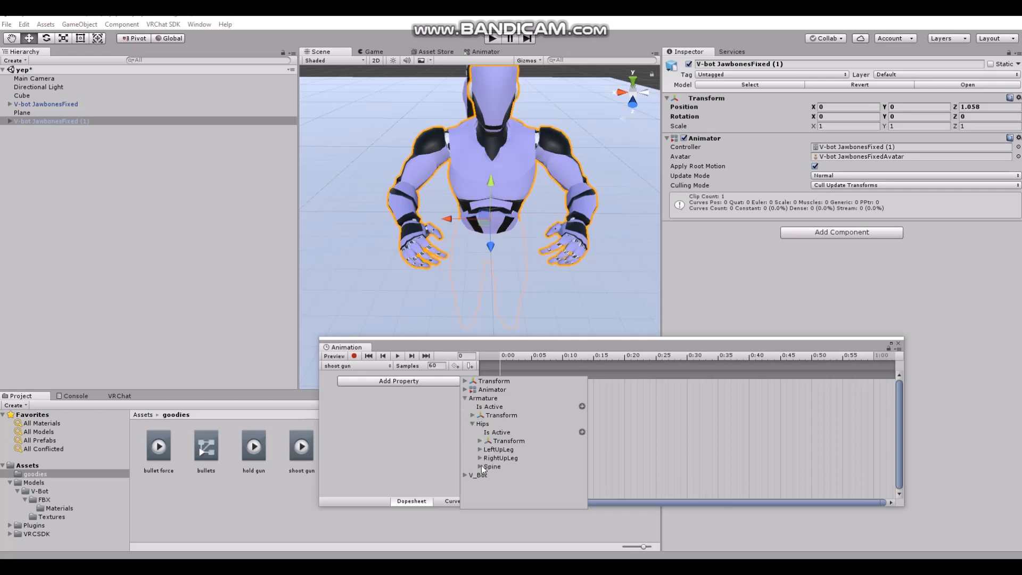
{"action": "left_click", "coordinate": [481, 466]}
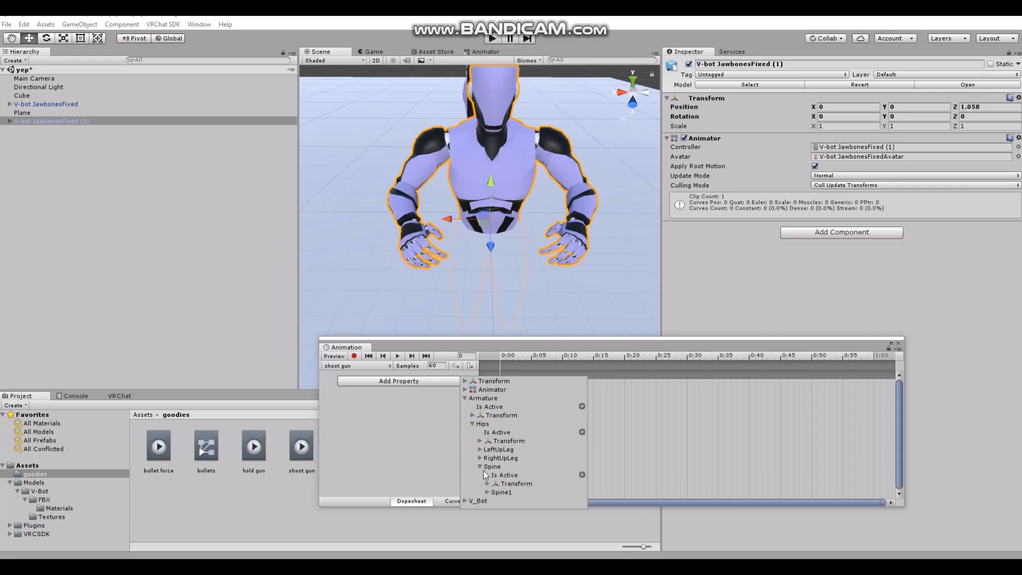
{"action": "left_click", "coordinate": [423, 443]}
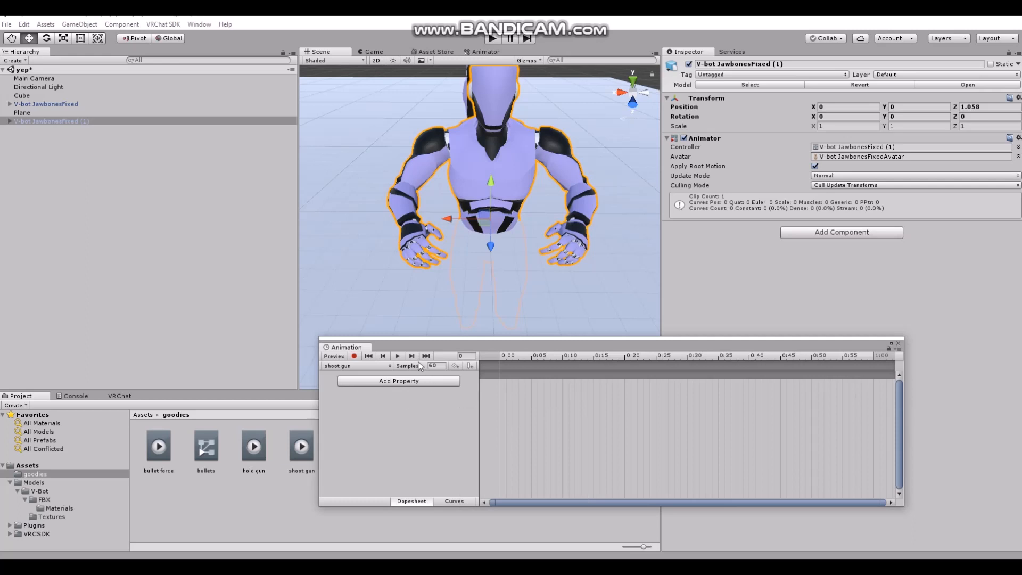
Expand the duplicate avatar's armature down to RightHand and add the gun and its follower's bullets object to the selection
{"action": "left_click", "coordinate": [9, 121]}
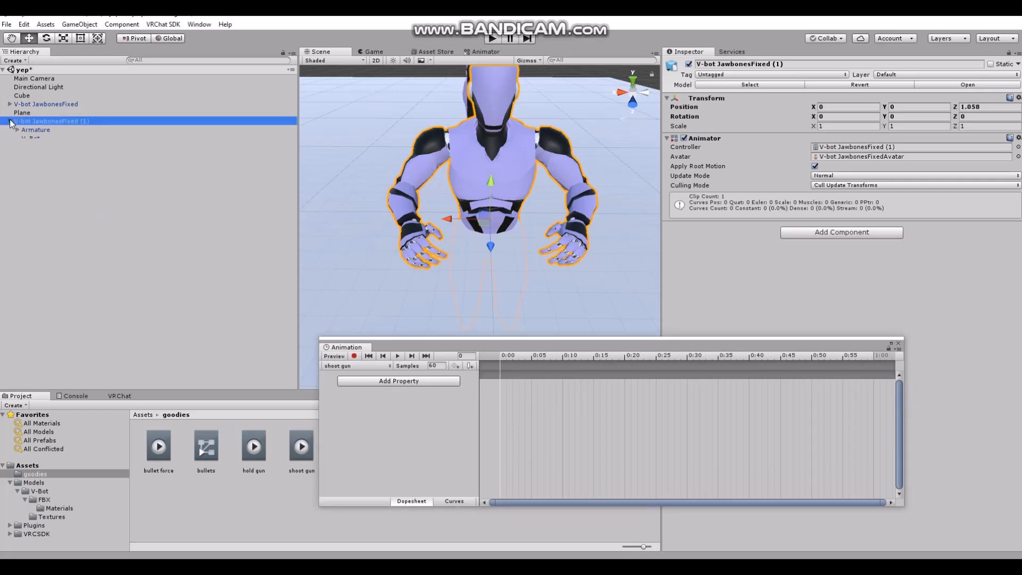
{"action": "left_click", "coordinate": [25, 137]}
{"action": "left_click", "coordinate": [33, 163]}
{"action": "left_click", "coordinate": [40, 172]}
{"action": "left_click", "coordinate": [47, 181]}
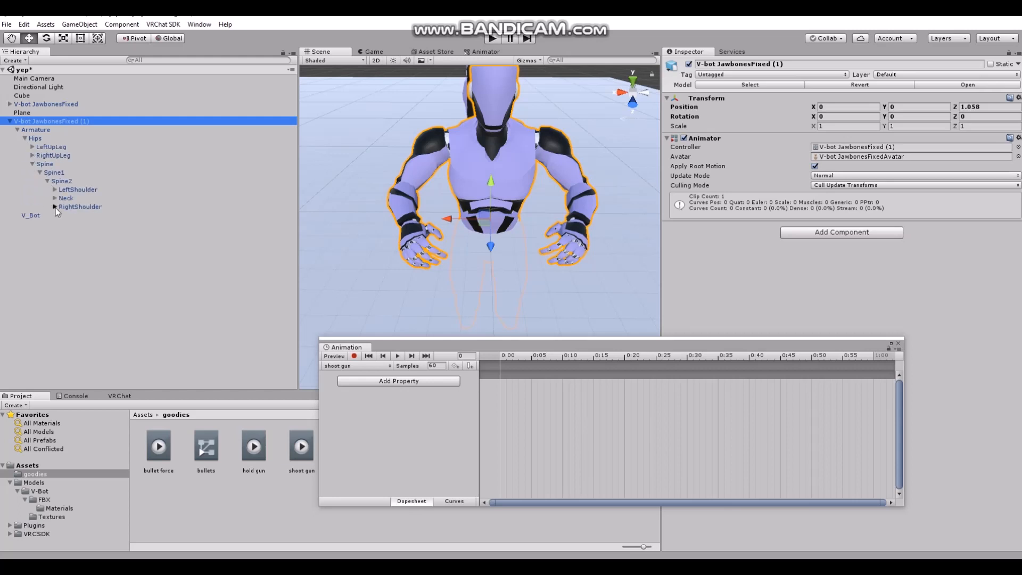
{"action": "left_click", "coordinate": [62, 215]}
{"action": "left_click", "coordinate": [69, 223]}
{"action": "left_click", "coordinate": [77, 232]}
{"action": "left_click", "coordinate": [85, 284]}
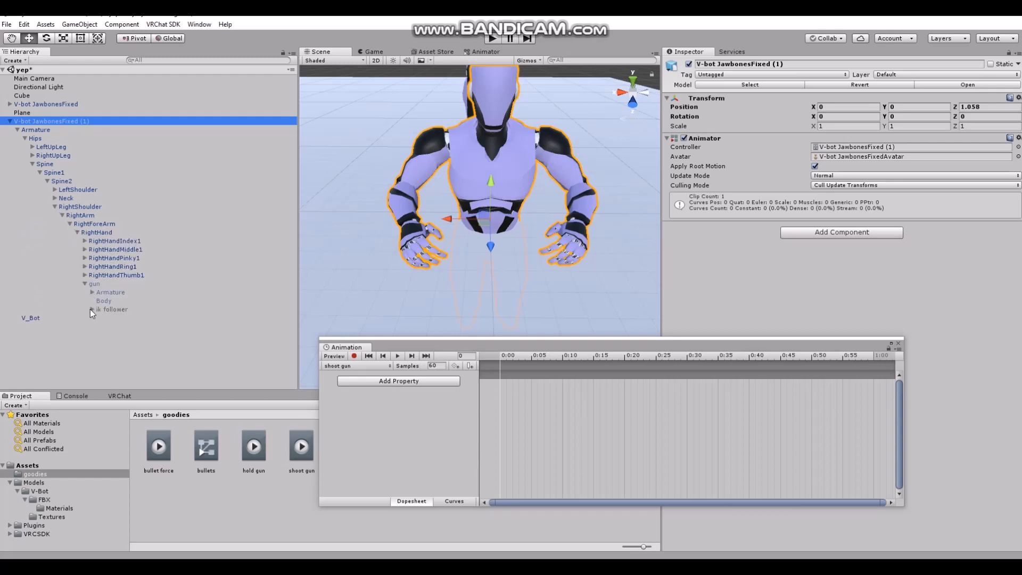
{"action": "left_click", "coordinate": [91, 310]}
{"action": "left_click", "coordinate": [98, 285], "text": "ctrl"}
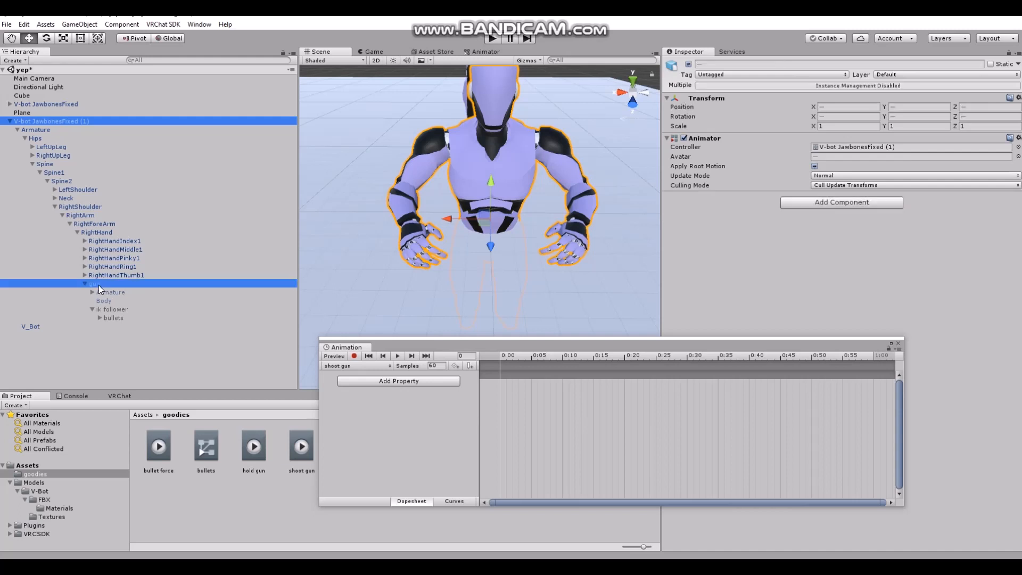
{"action": "left_click", "coordinate": [114, 318], "text": "ctrl"}
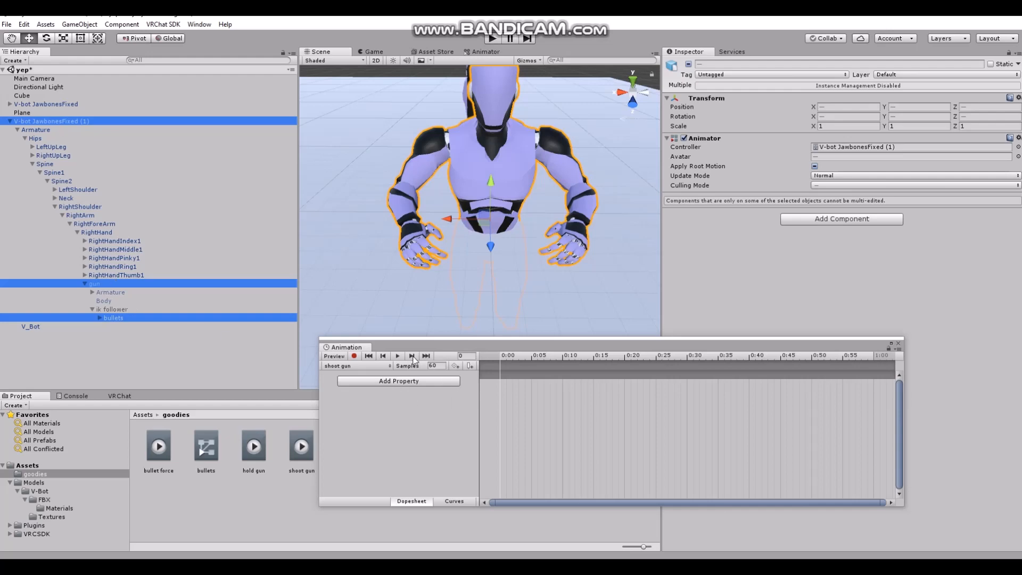
Record the gun and bullets as active at frame 0 of the shoot gun clip, add matching keyframes at frame 1, and play it back
{"action": "left_click", "coordinate": [354, 356]}
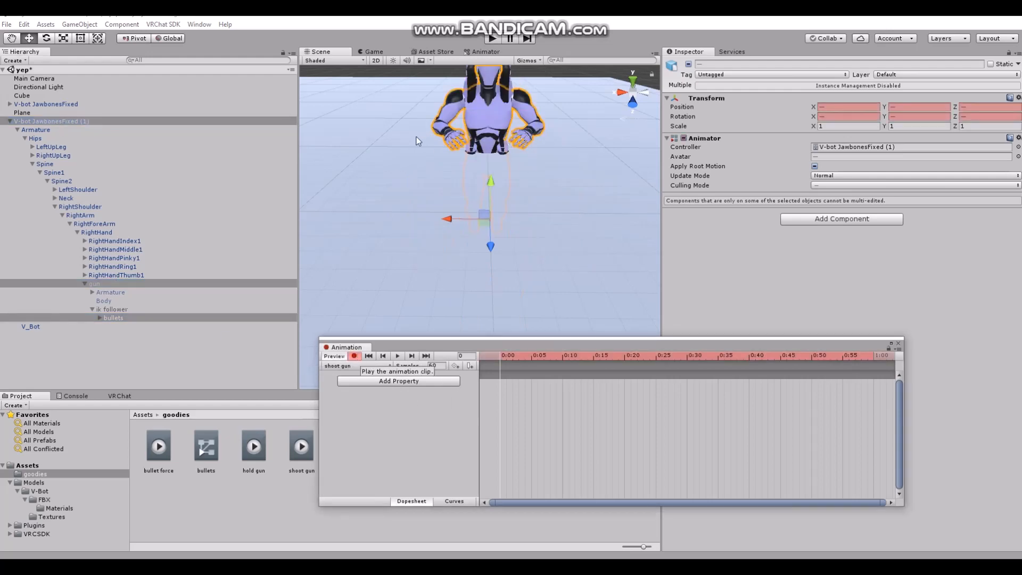
{"action": "left_click", "coordinate": [688, 65]}
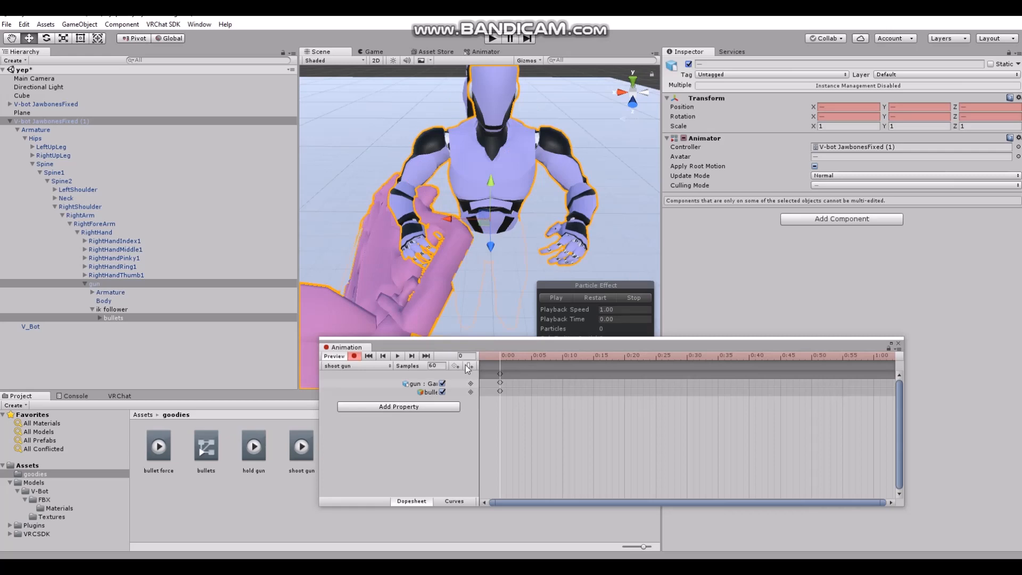
{"action": "left_click", "coordinate": [353, 356]}
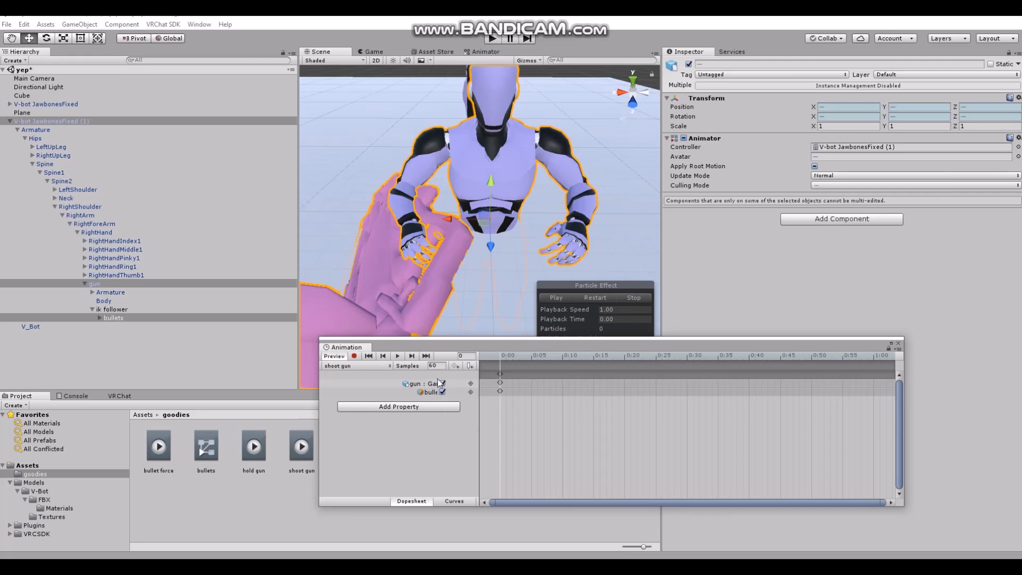
{"action": "left_click", "coordinate": [507, 359]}
{"action": "right_click", "coordinate": [507, 374]}
{"action": "left_click", "coordinate": [516, 382]}
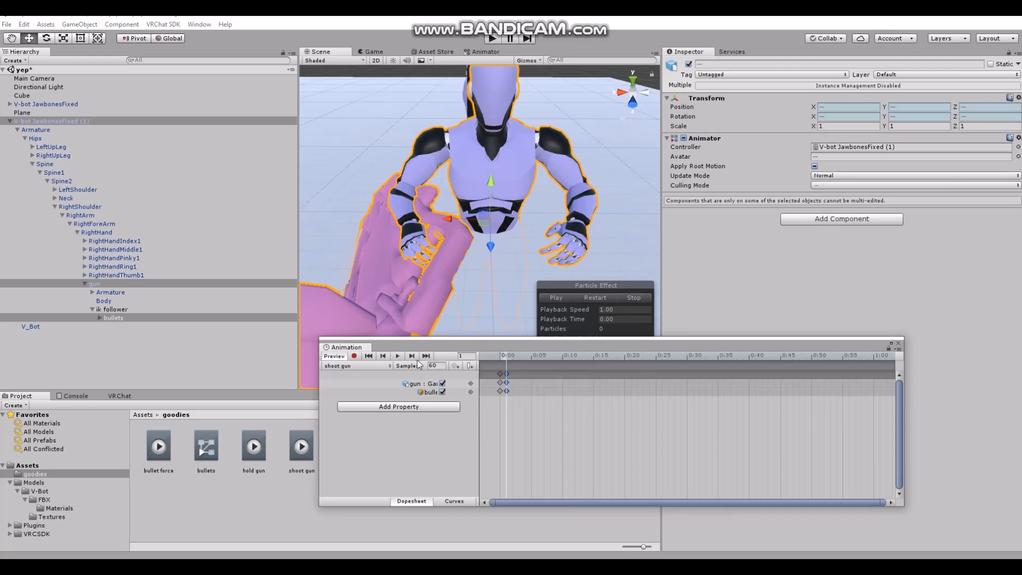
{"action": "left_click", "coordinate": [392, 358]}
{"action": "left_click", "coordinate": [393, 358]}
Add the Animator property Right Hand.Middle.1 Stretched to the shoot gun clip
{"action": "left_click", "coordinate": [502, 356]}
{"action": "left_click", "coordinate": [408, 411]}
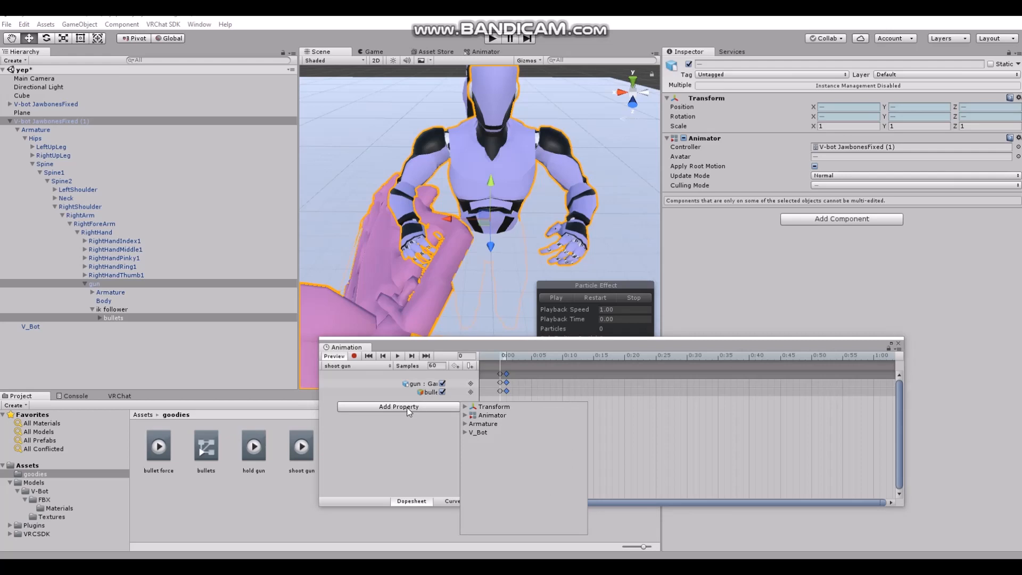
{"action": "left_click", "coordinate": [464, 415]}
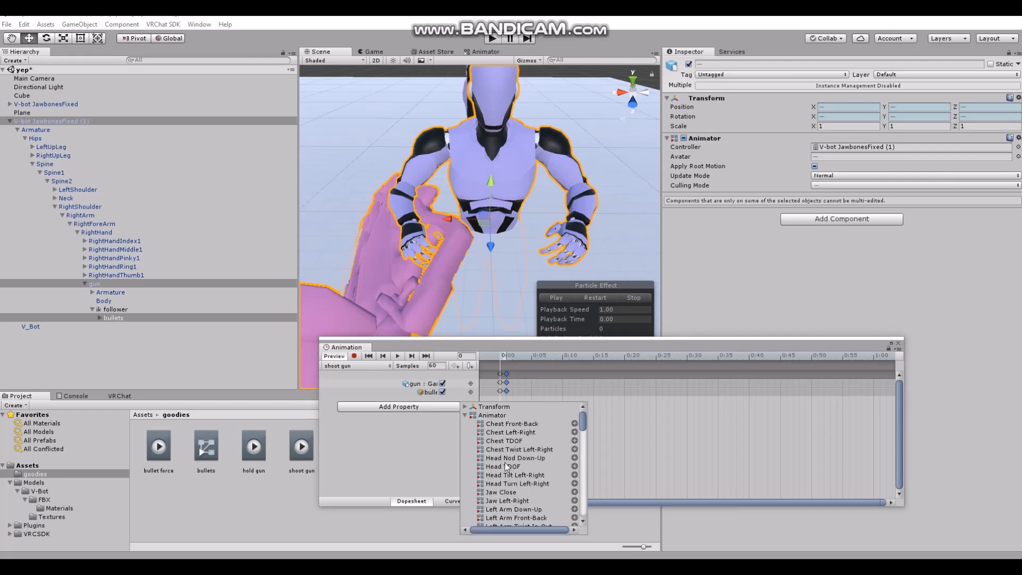
{"action": "scroll", "coordinate": [501, 441], "scroll_direction": "down", "scroll_amount": 10}
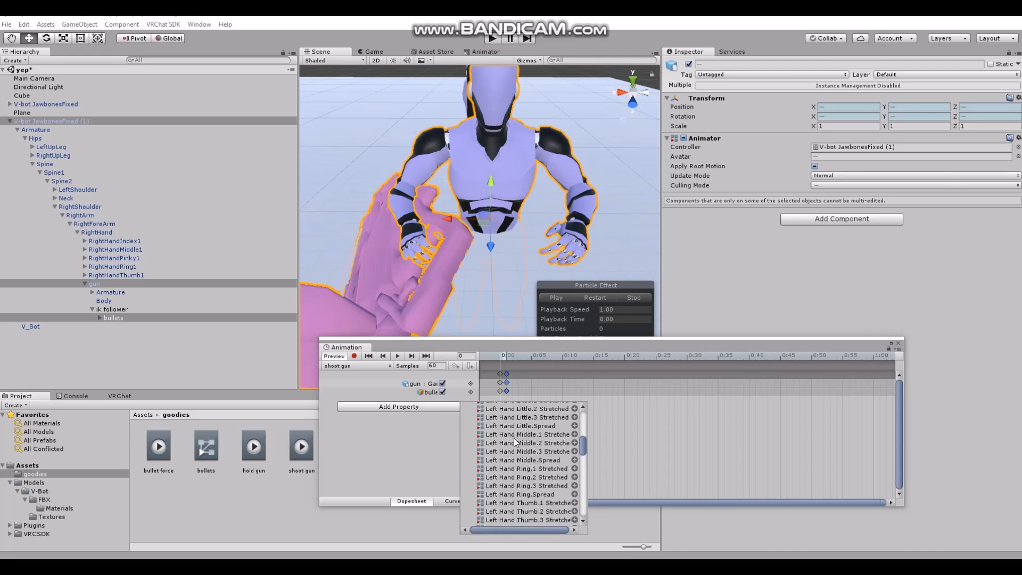
{"action": "scroll", "coordinate": [530, 443], "scroll_direction": "down", "scroll_amount": 10}
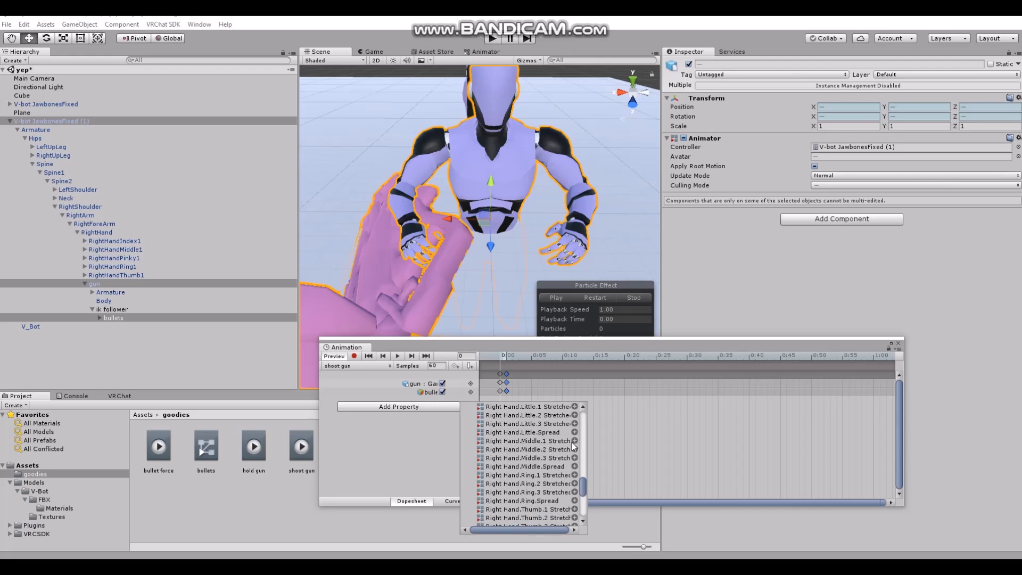
{"action": "left_click", "coordinate": [574, 441]}
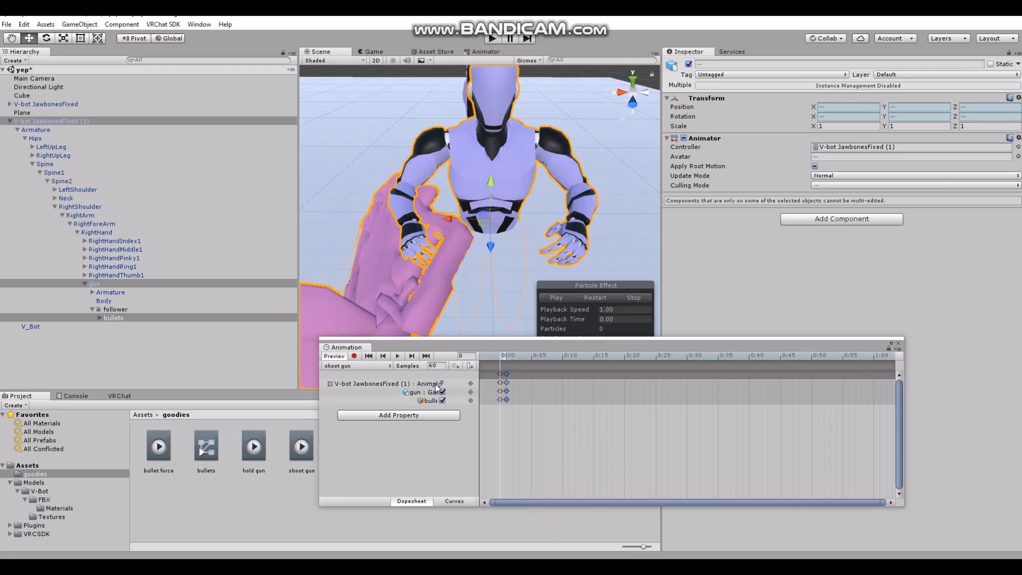
Adjust the right middle finger's stretch value at frame 0, set it to 0.34 at frame 1, and compare both keyframes
{"action": "left_click_drag", "start_coordinate": [450, 387], "coordinate": [416, 304]}
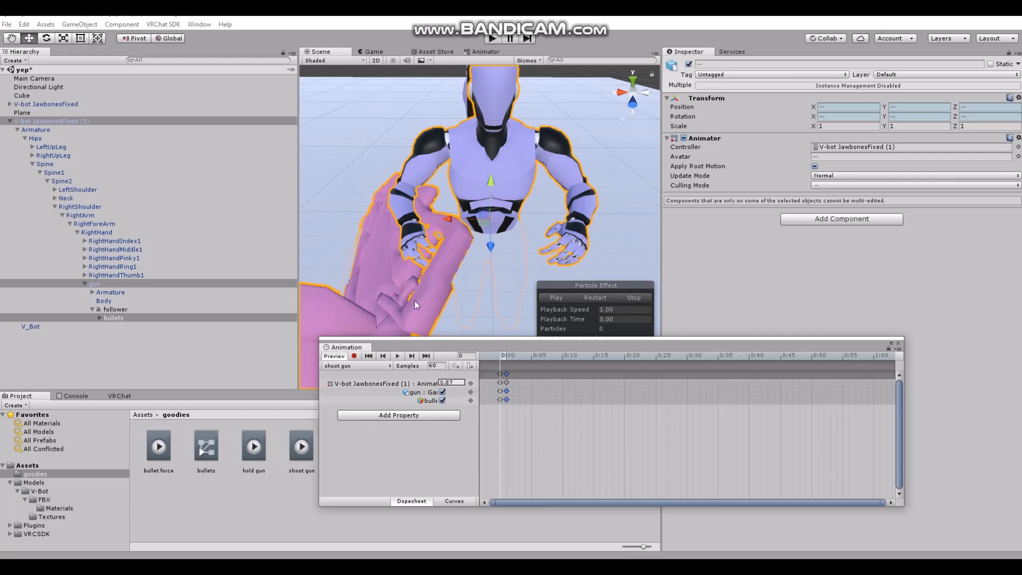
{"action": "left_click_drag", "start_coordinate": [431, 268], "coordinate": [432, 384]}
{"action": "left_click", "coordinate": [507, 361]}
{"action": "left_click", "coordinate": [449, 467]}
{"action": "left_click", "coordinate": [441, 383]}
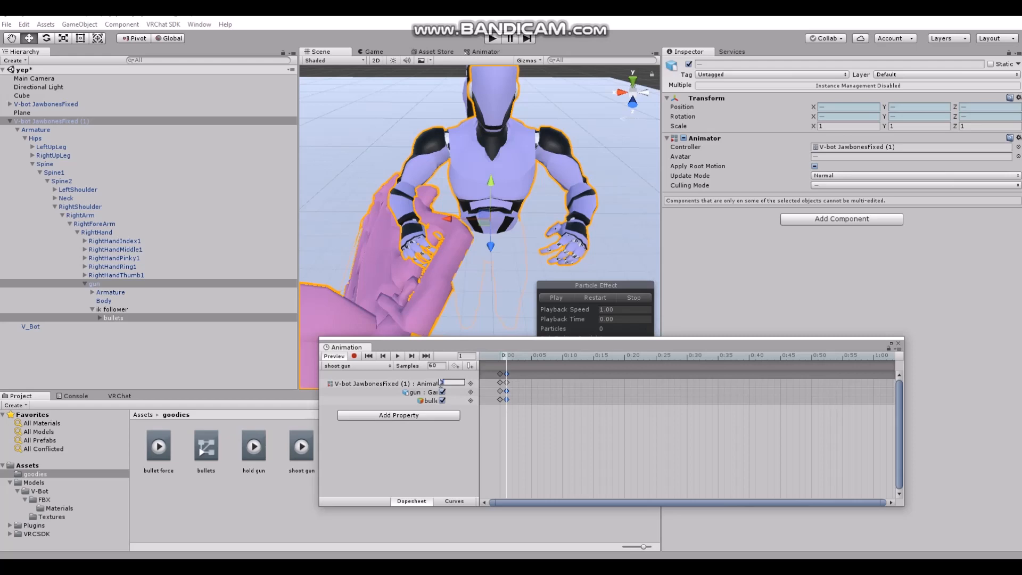
{"action": "type", "text": "0.34"}
{"action": "left_click", "coordinate": [501, 357]}
{"action": "left_click", "coordinate": [505, 358]}
Close the animation editor, then select only the duplicate avatar and collapse its hierarchy
{"action": "left_click", "coordinate": [898, 345]}
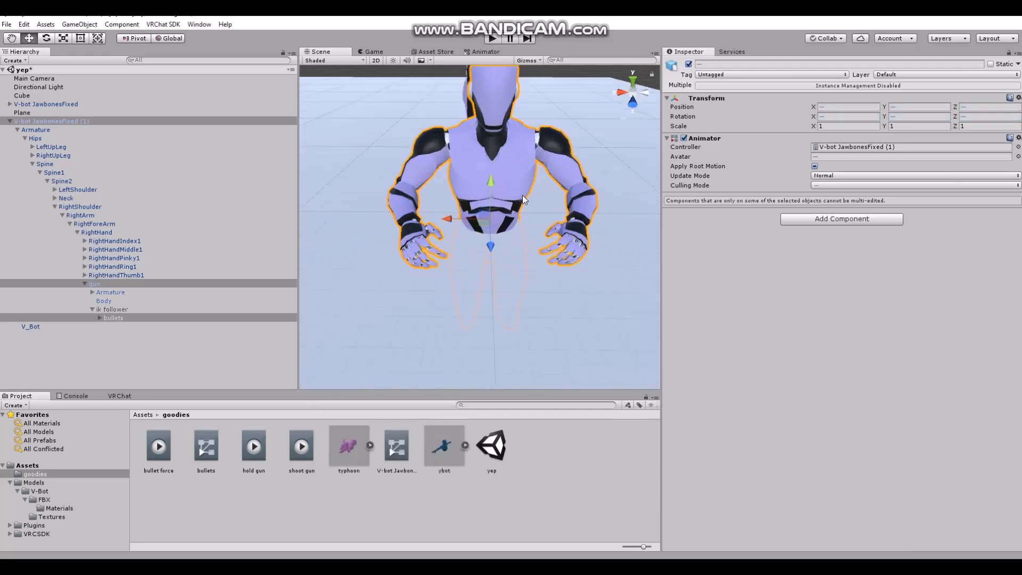
{"action": "left_click_drag", "start_coordinate": [475, 181], "coordinate": [469, 159], "text": "alt"}
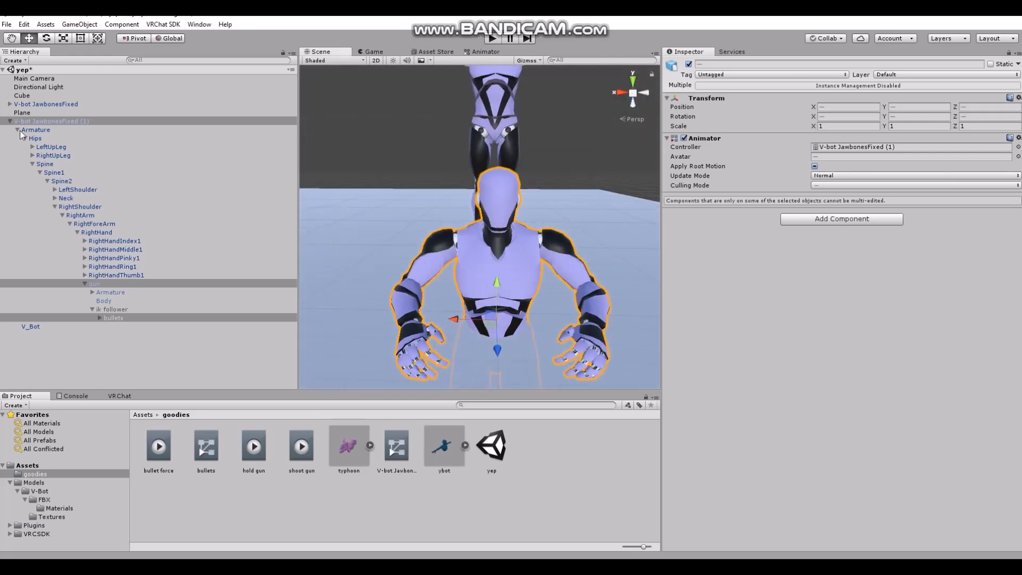
{"action": "left_click", "coordinate": [49, 121]}
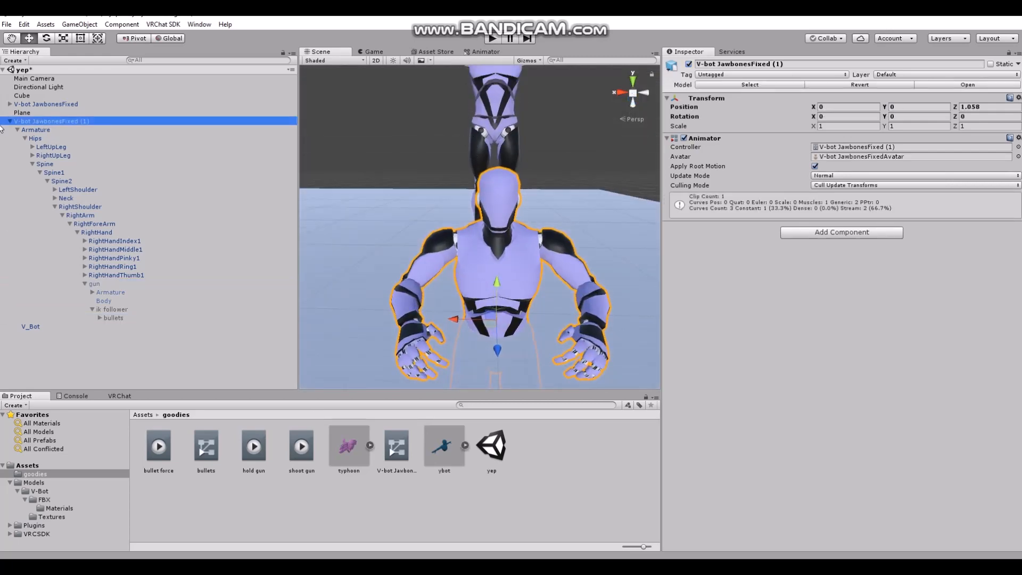
{"action": "left_click", "coordinate": [10, 121]}
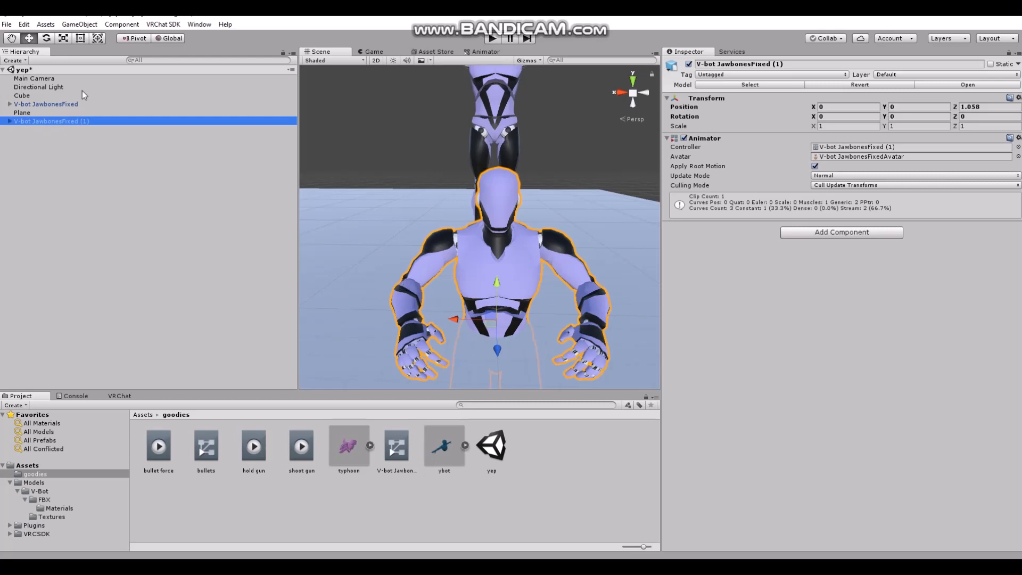
Delete the duplicate avatar from the scene and its V-bot JawbonesFixed (1) controller from the goodies folder, leaving the original avatar framed
{"action": "right_click", "coordinate": [48, 122]}
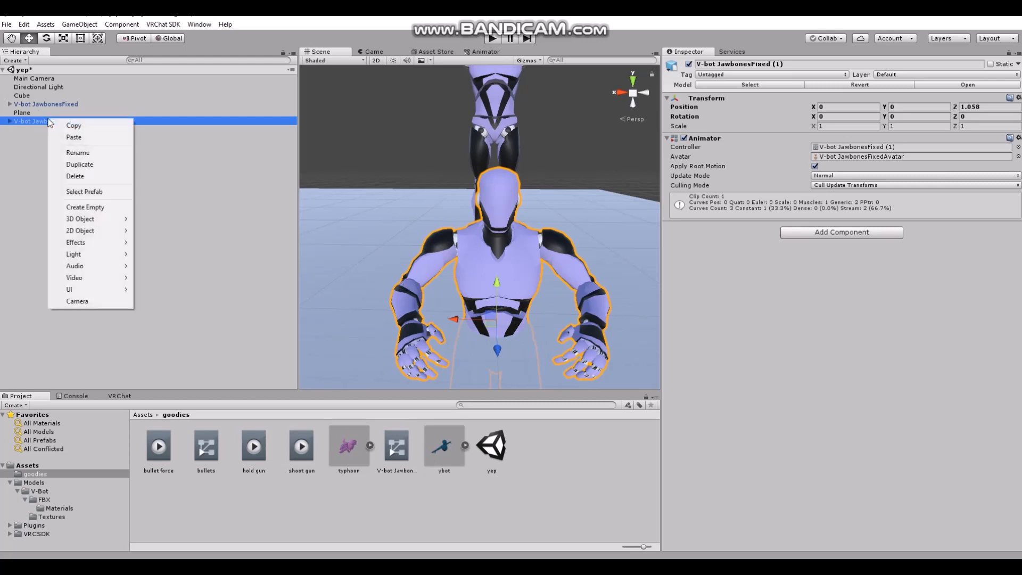
{"action": "left_click", "coordinate": [72, 177]}
{"action": "left_click", "coordinate": [395, 458]}
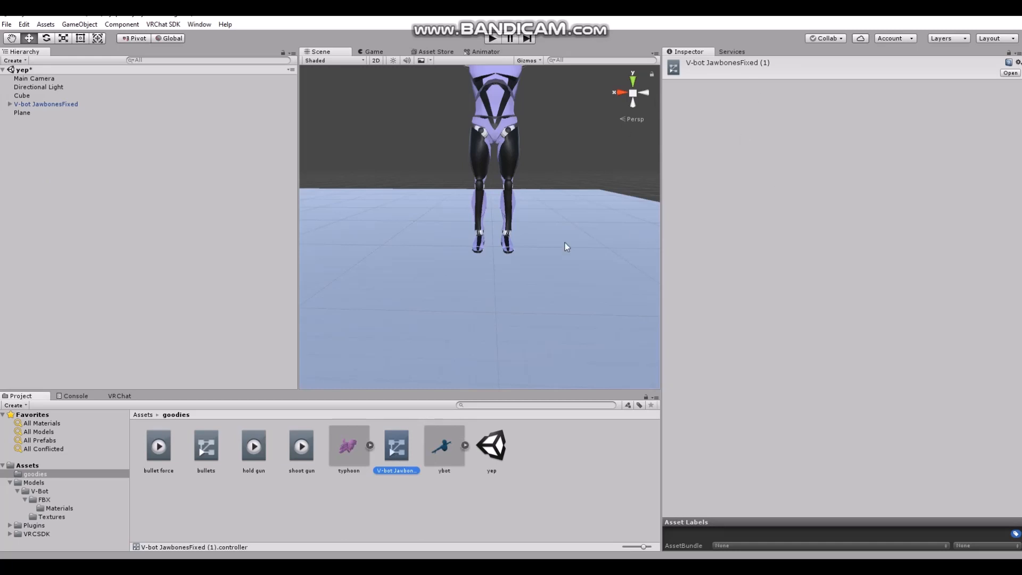
{"action": "right_click", "coordinate": [386, 450]}
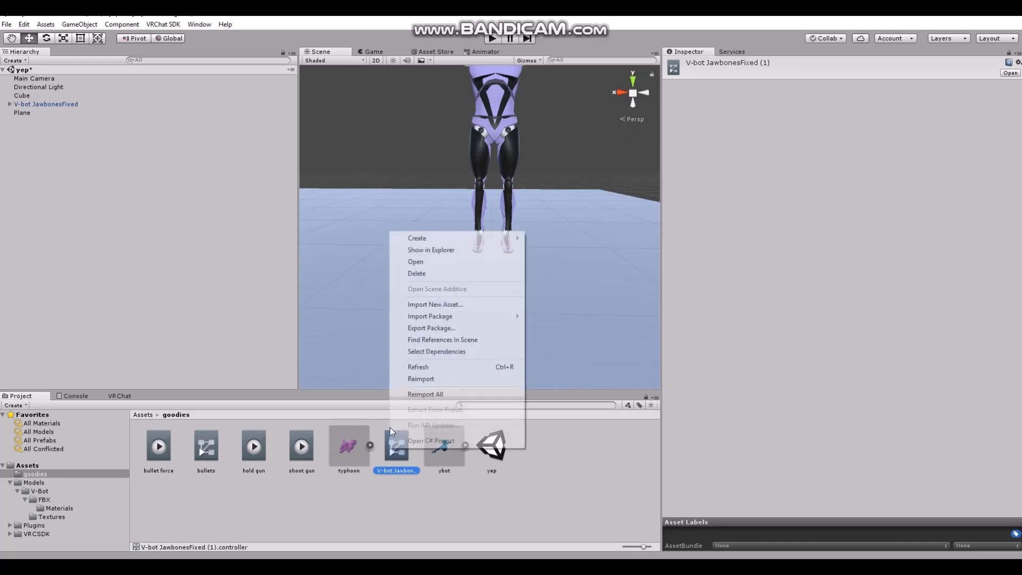
{"action": "left_click", "coordinate": [425, 272]}
{"action": "left_click", "coordinate": [548, 311]}
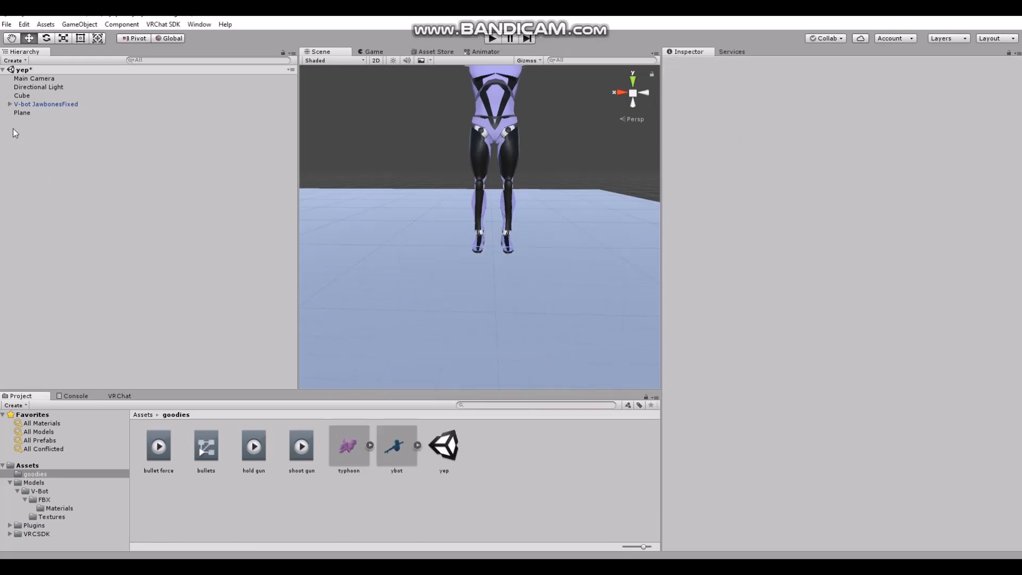
{"action": "left_click", "coordinate": [25, 106]}
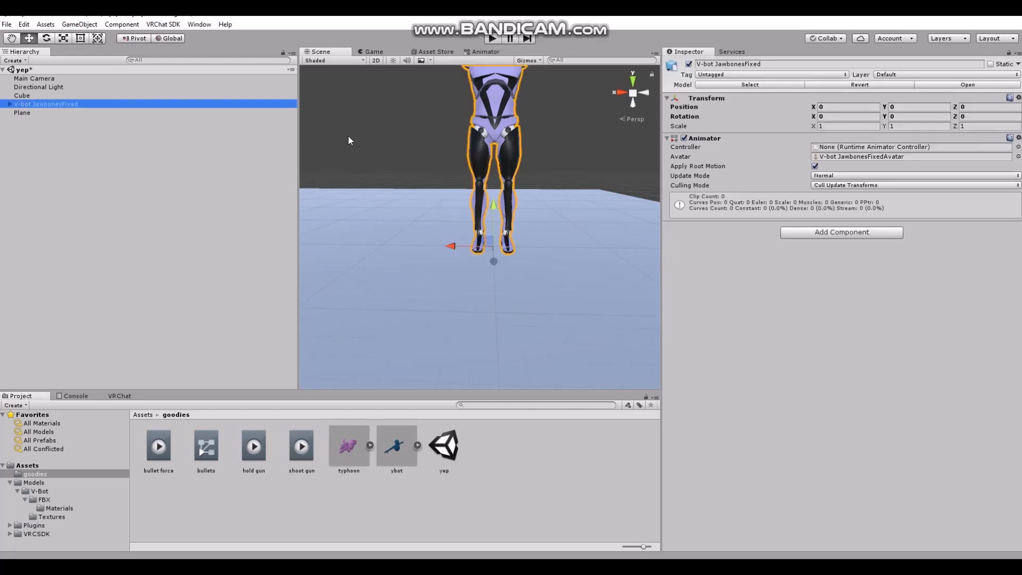
{"action": "key", "text": "f"}
Create an Animator Override Controller in the goodies folder that uses AvatarControllerTemplate as its base controller
{"action": "right_click", "coordinate": [495, 455]}
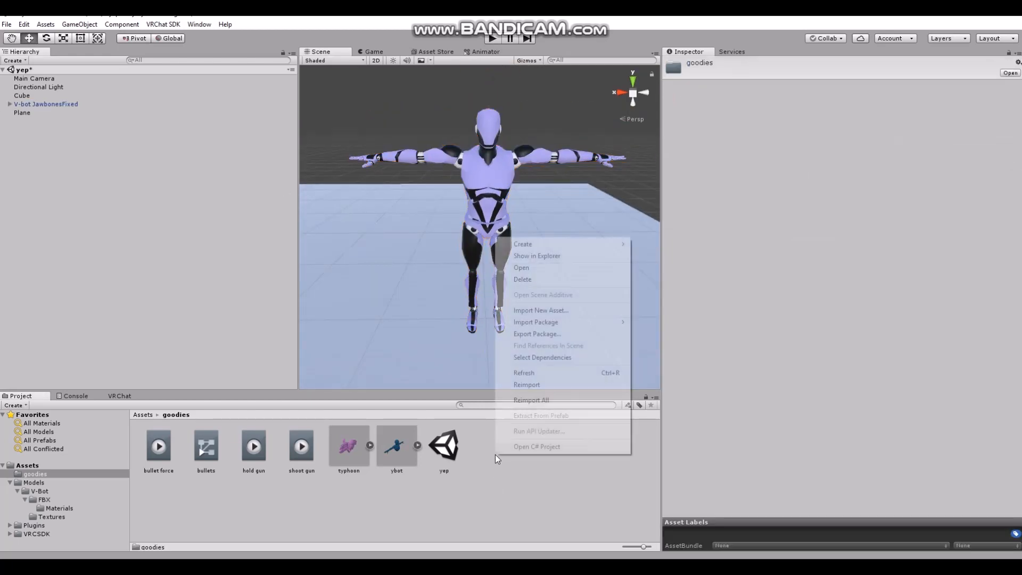
{"action": "mouse_move", "coordinate": [516, 244]}
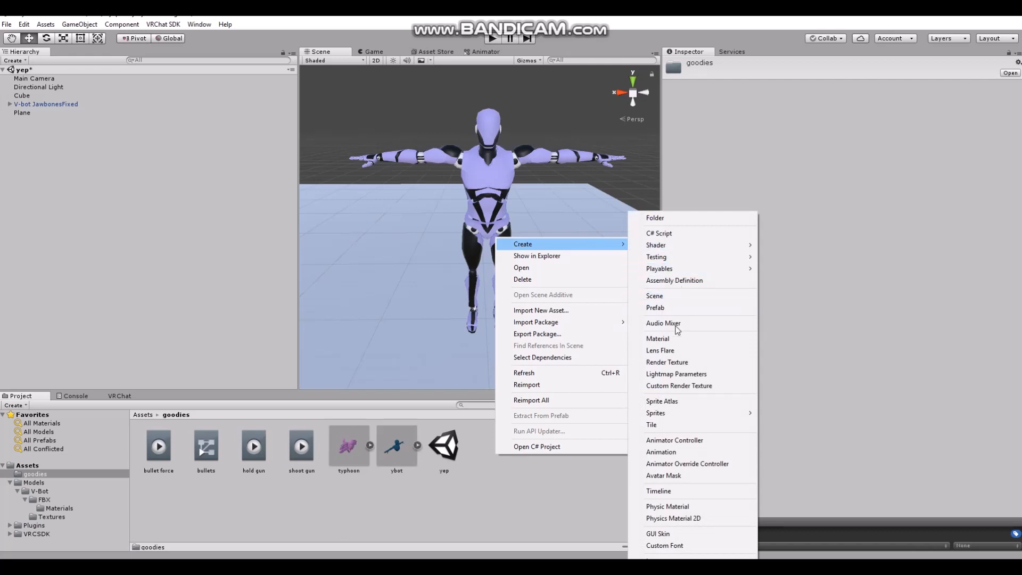
{"action": "left_click", "coordinate": [675, 466]}
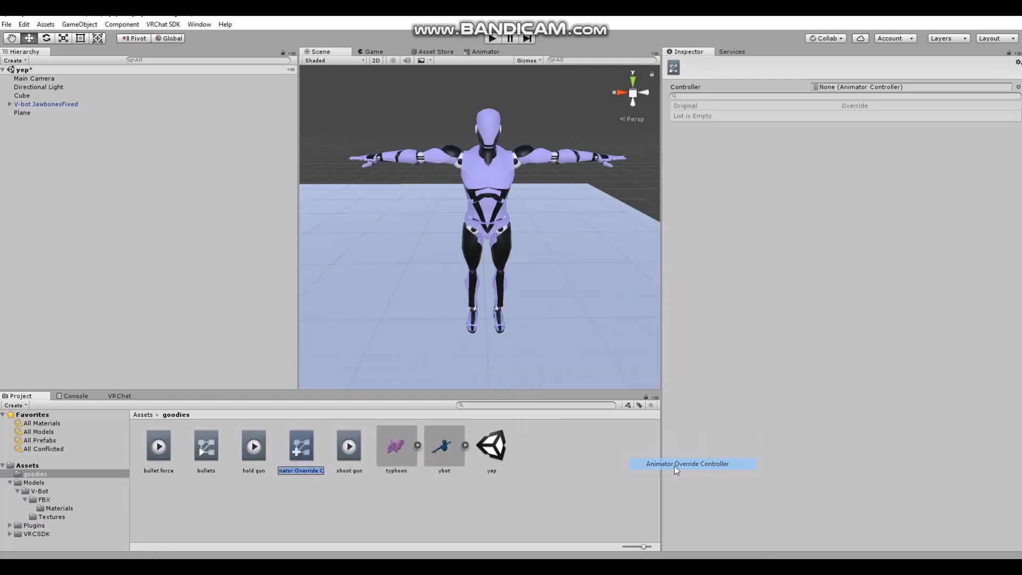
{"action": "left_click", "coordinate": [1018, 88]}
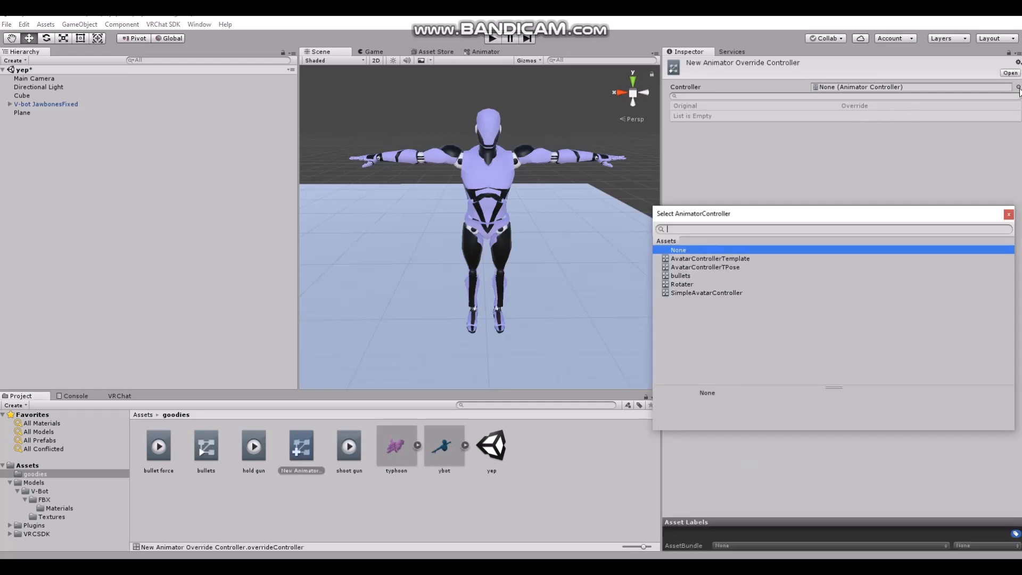
{"action": "left_click", "coordinate": [705, 259]}
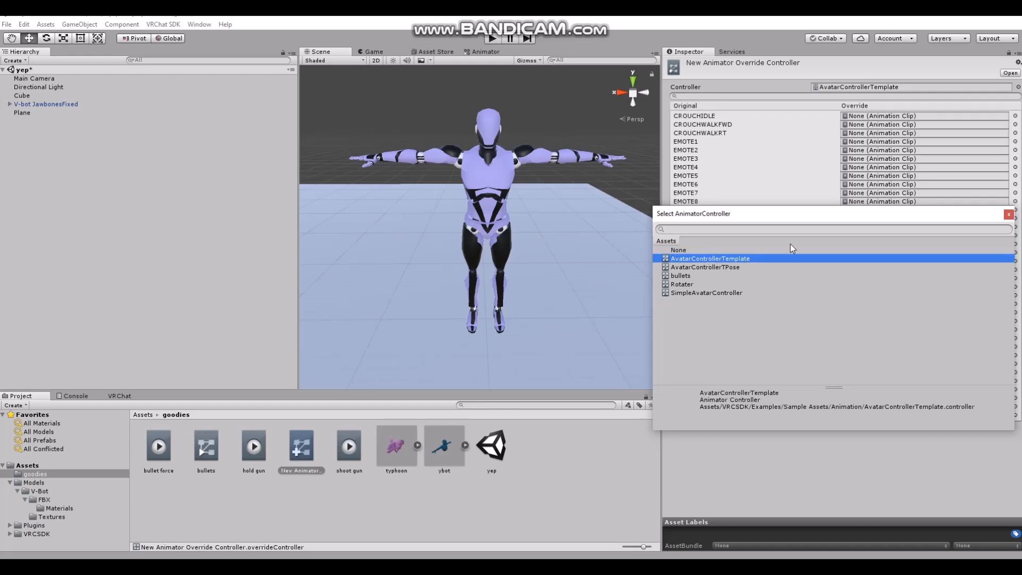
{"action": "left_click", "coordinate": [1008, 214]}
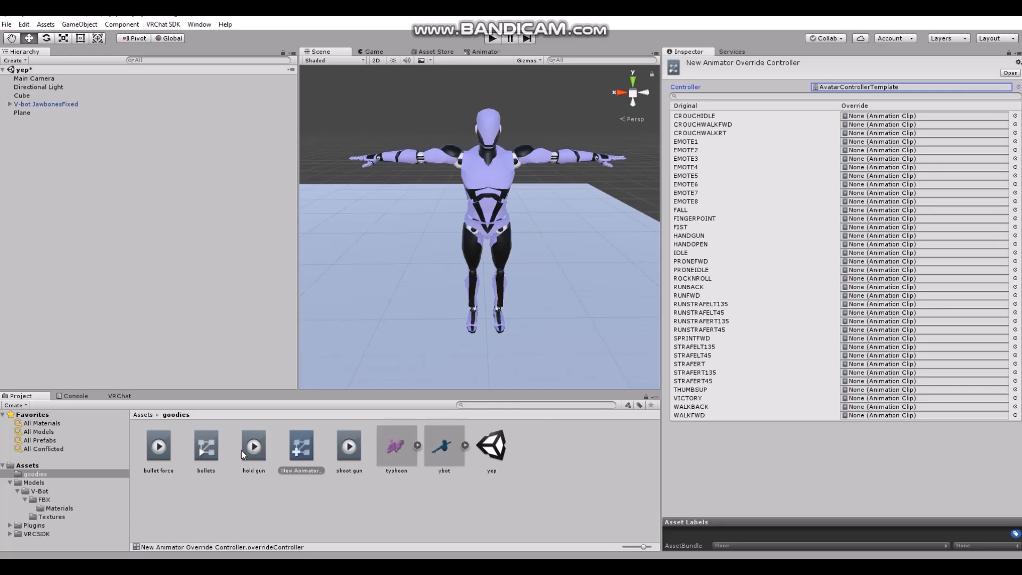
Assign the hold gun clip to the HANDGUN override and the shoot gun clip to the THUMBSUP override
{"action": "left_click_drag", "start_coordinate": [251, 444], "coordinate": [853, 237]}
{"action": "left_click_drag", "start_coordinate": [353, 449], "coordinate": [860, 397]}
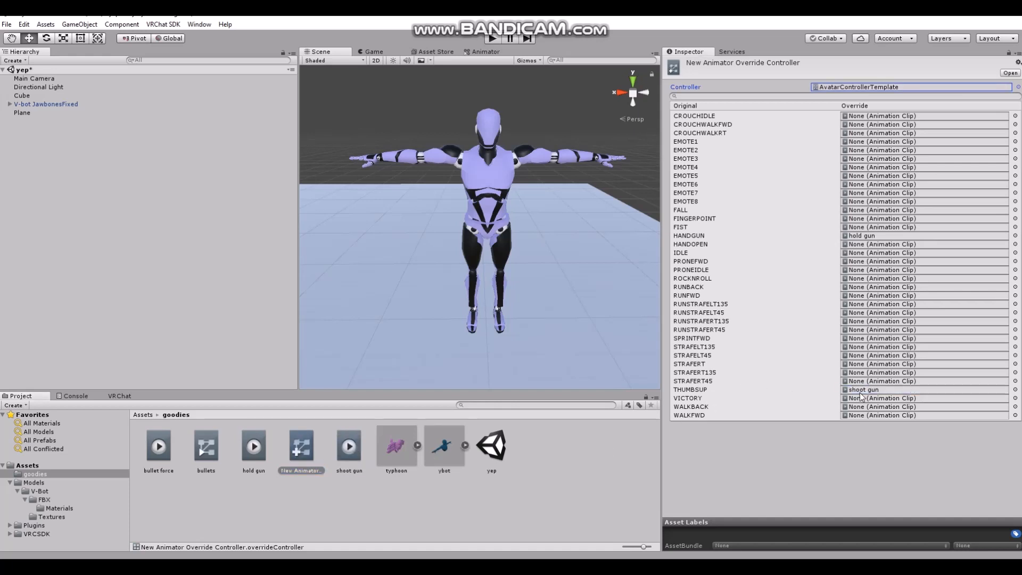
{"action": "left_click", "coordinate": [592, 479]}
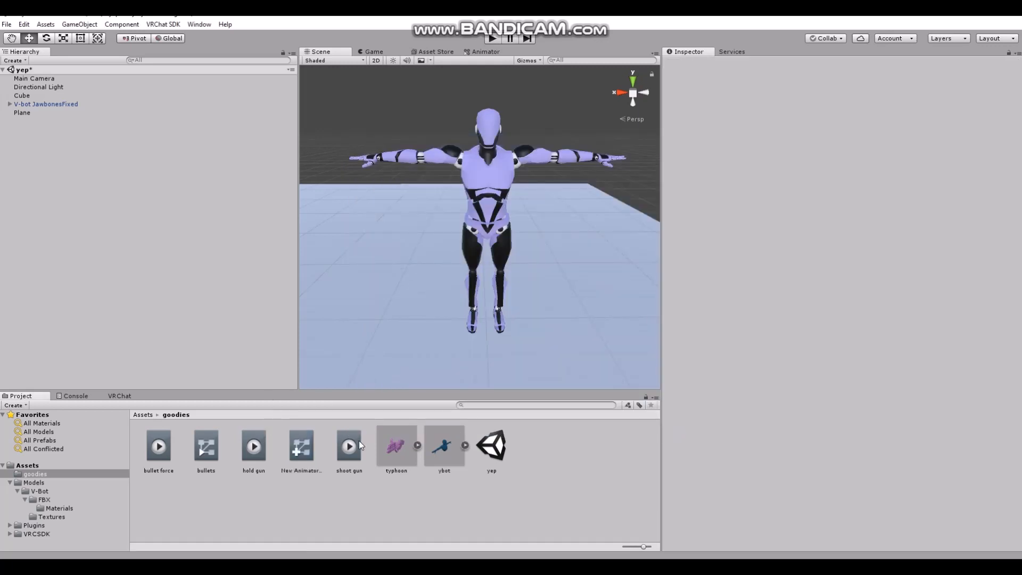
Rename the new override controller as "vbot controller"
{"action": "left_click", "coordinate": [313, 438]}
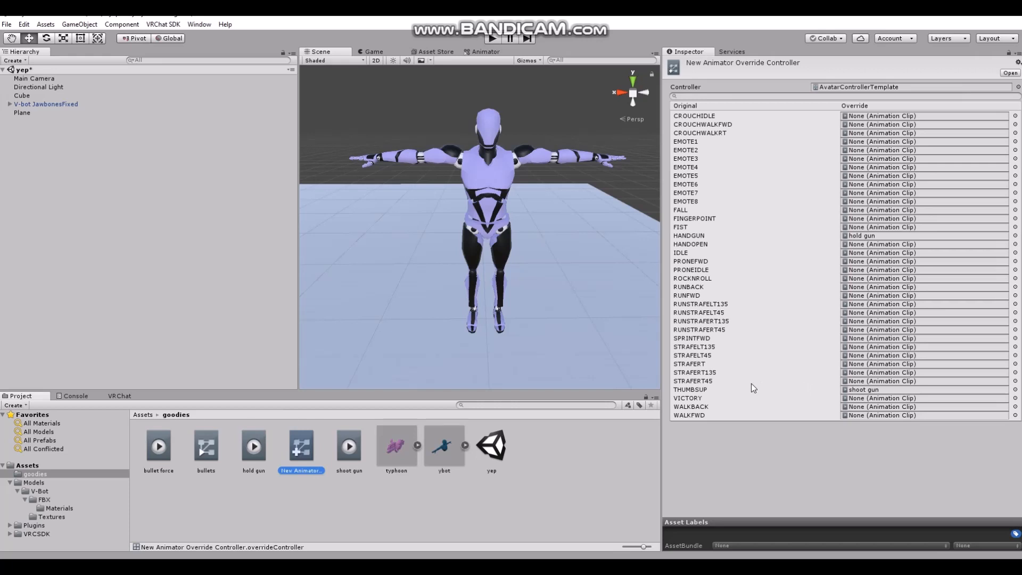
{"action": "left_click", "coordinate": [22, 104]}
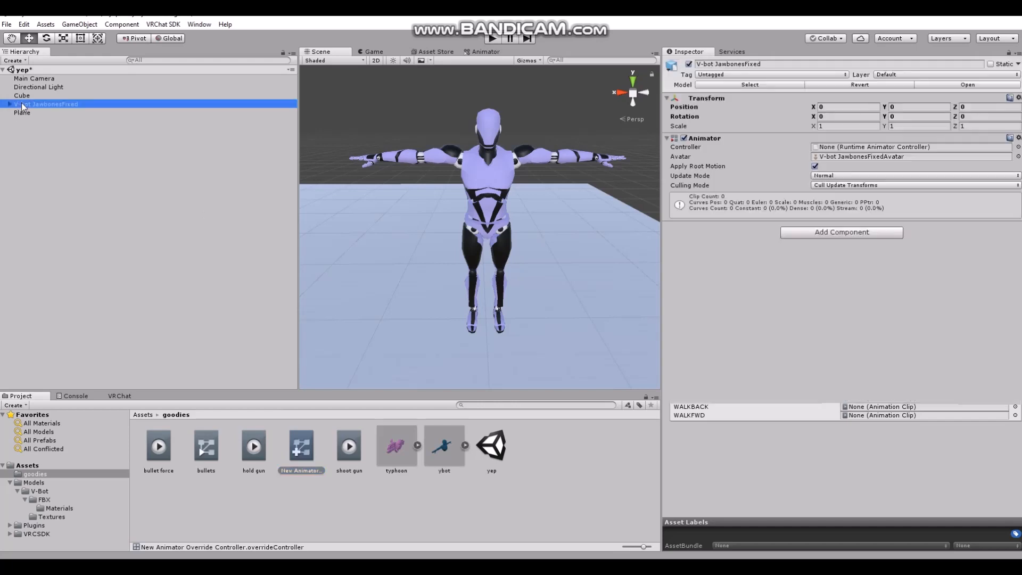
{"action": "left_click", "coordinate": [302, 471]}
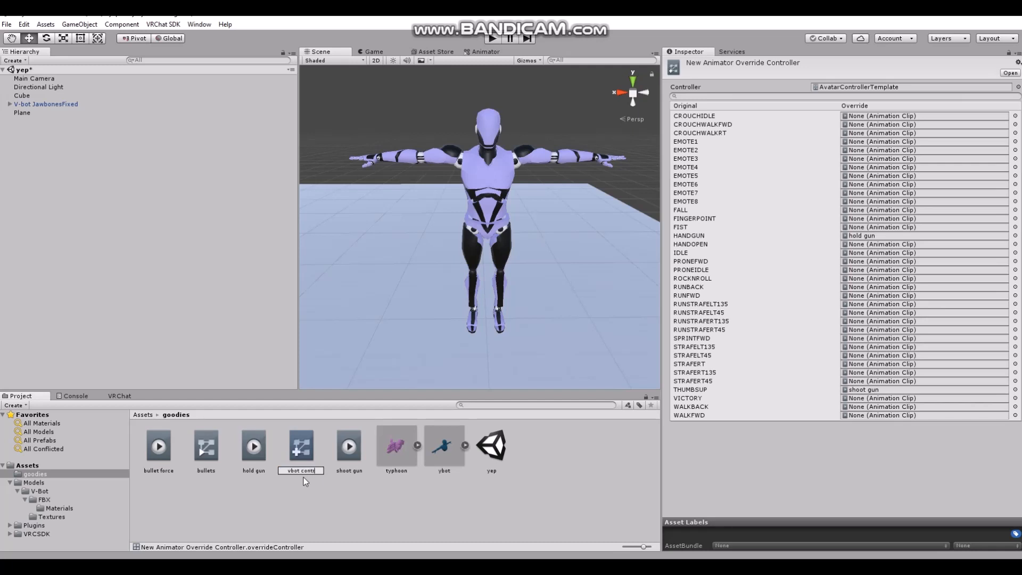
{"action": "type", "text": "ler"}
{"action": "key", "text": "Return"}
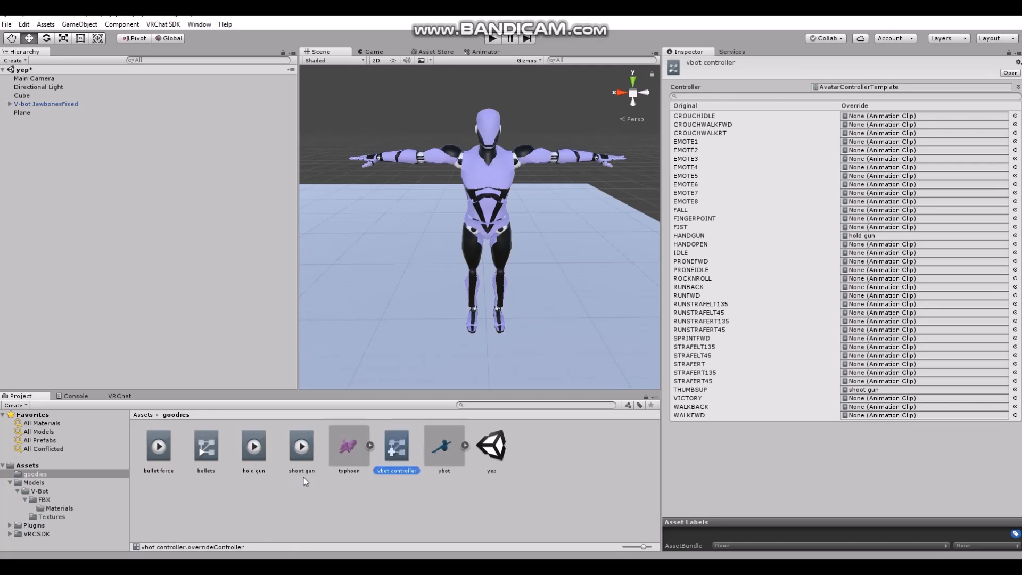
Add a VRC_Avatar Descriptor component to the V-bot JawbonesFixed avatar
{"action": "left_click", "coordinate": [39, 105]}
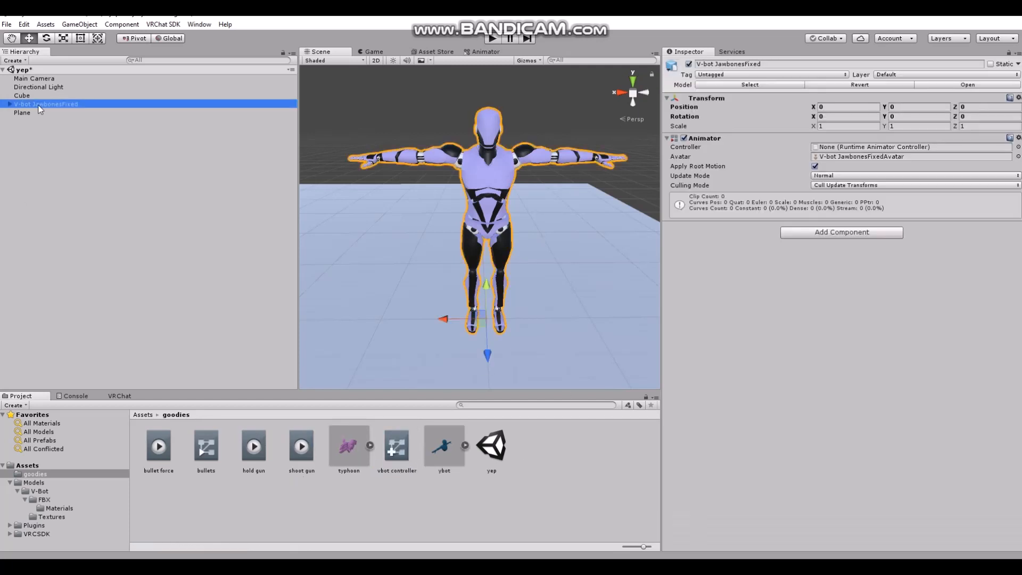
{"action": "left_click", "coordinate": [825, 234]}
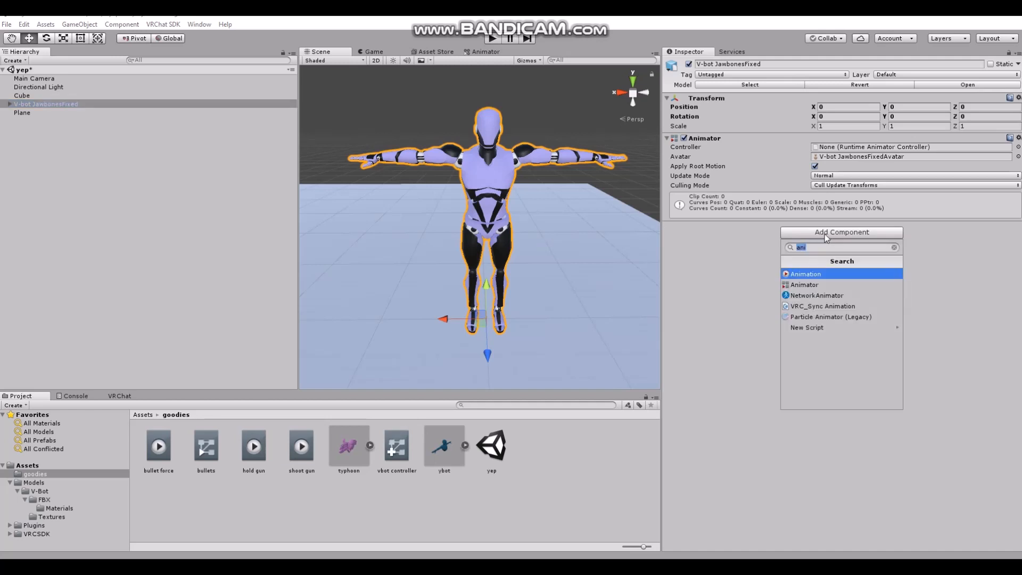
{"action": "type", "text": "vrx"}
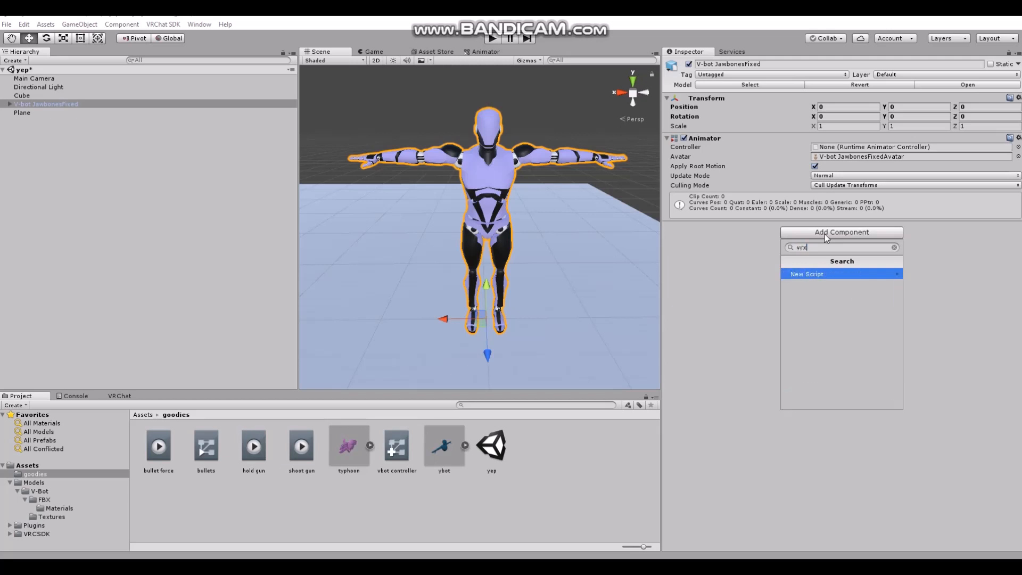
{"action": "key", "text": "BackSpace"}
{"action": "type", "text": "c"}
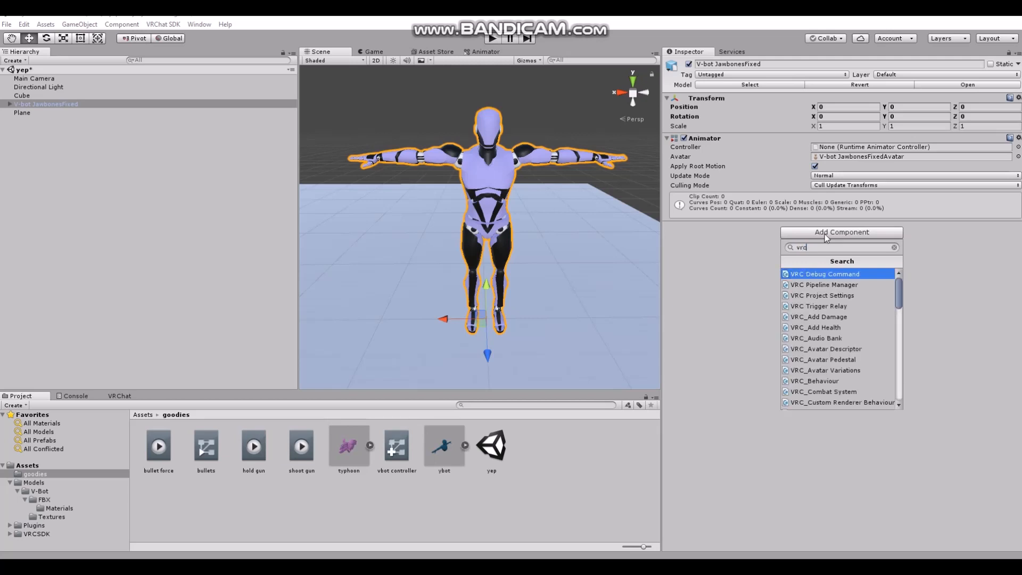
{"action": "left_click", "coordinate": [818, 351]}
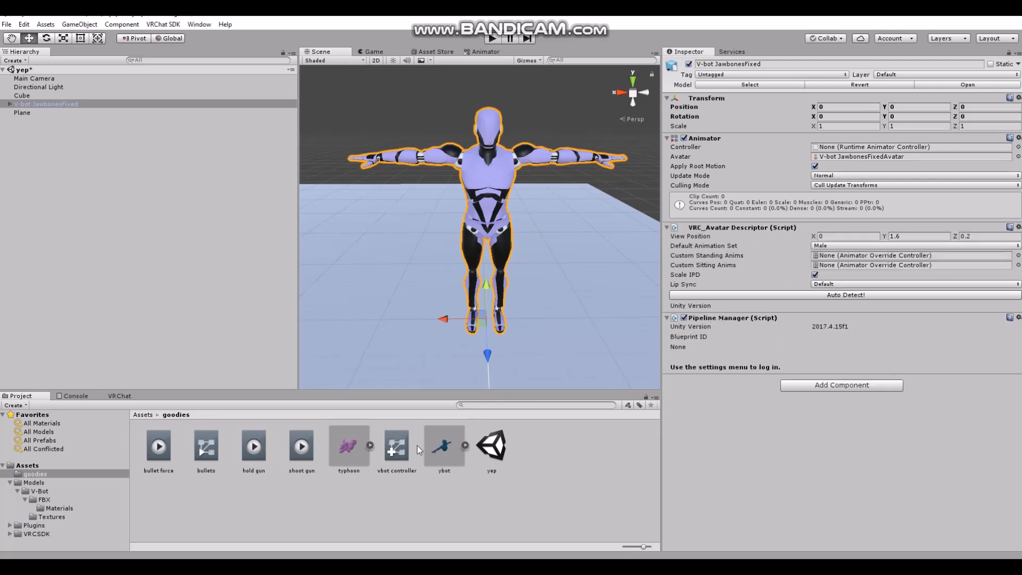
Assign vbot controller as the avatar's Animator controller and as its Custom Standing Anims and Custom Sitting Anims
{"action": "left_click_drag", "start_coordinate": [396, 463], "coordinate": [843, 150]}
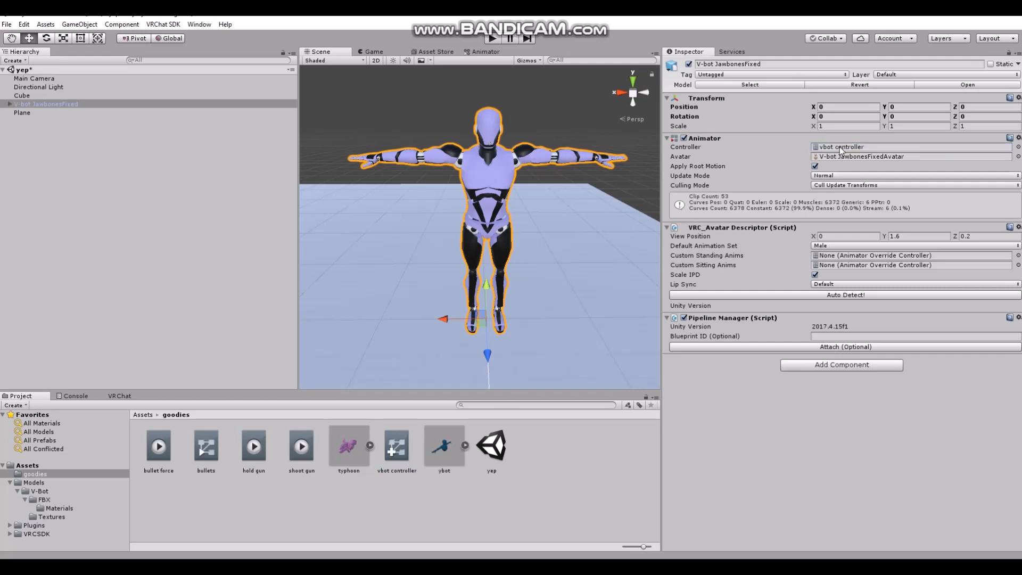
{"action": "left_click_drag", "start_coordinate": [398, 461], "coordinate": [842, 260]}
{"action": "left_click_drag", "start_coordinate": [391, 467], "coordinate": [849, 267]}
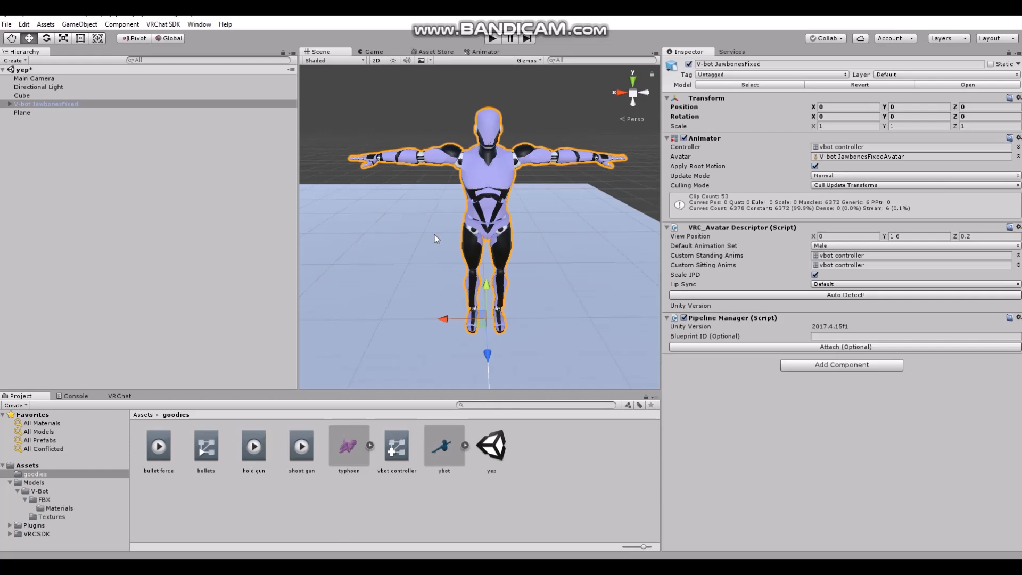
Try Viseme Blend Shape as the descriptor's lip sync mode and set it back to Default
{"action": "scroll", "coordinate": [435, 234], "scroll_direction": "up", "scroll_amount": 6}
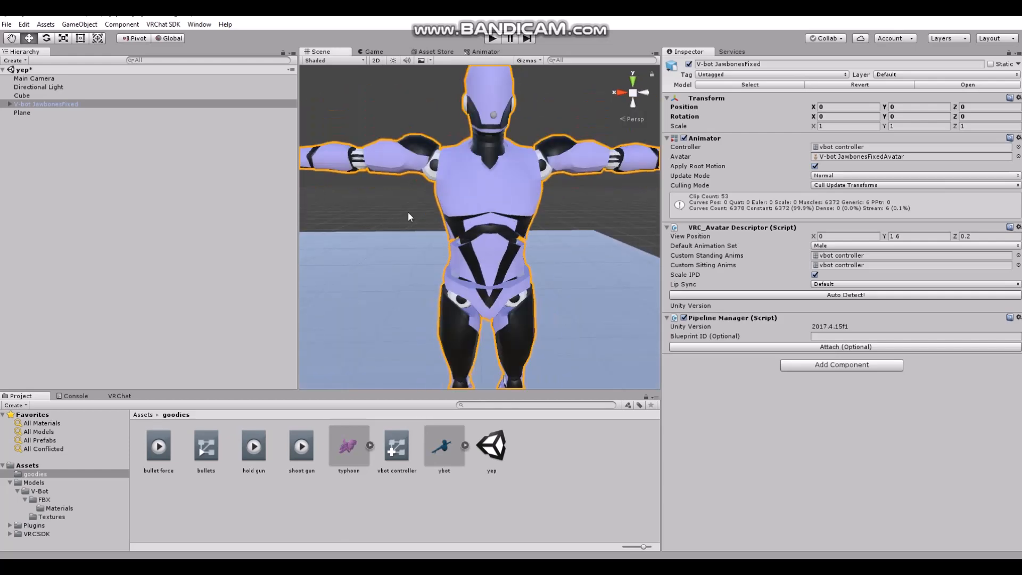
{"action": "middle_click_drag", "start_coordinate": [408, 212], "coordinate": [371, 291]}
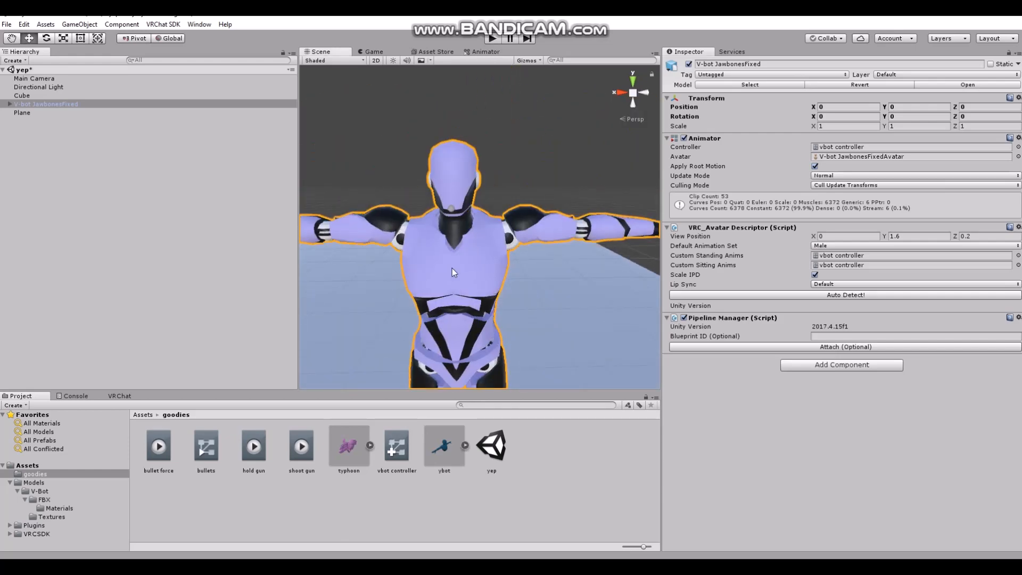
{"action": "scroll", "coordinate": [452, 267], "scroll_direction": "up", "scroll_amount": 3}
{"action": "right_click_drag", "start_coordinate": [452, 268], "coordinate": [417, 251]}
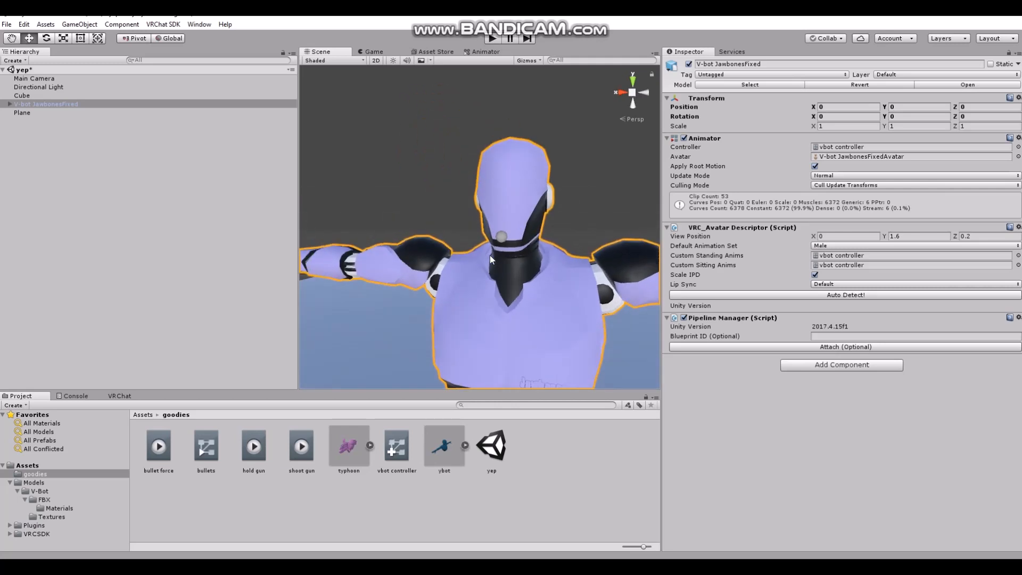
{"action": "mouse_move", "coordinate": [529, 333]}
{"action": "middle_mouse_down"}
{"action": "mouse_move", "coordinate": [540, 280]}
{"action": "mouse_move", "coordinate": [526, 346]}
{"action": "middle_mouse_up"}
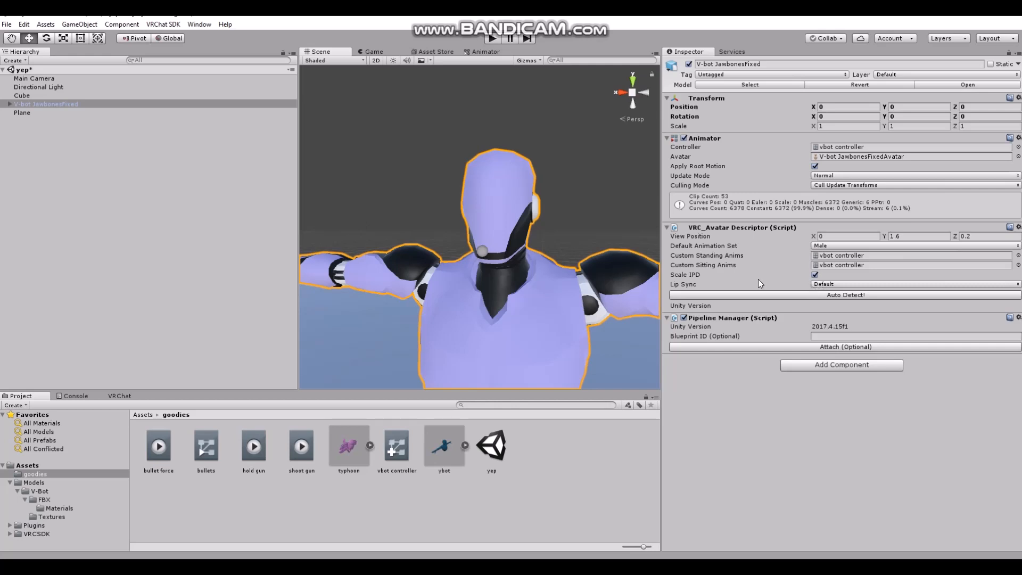
{"action": "left_click", "coordinate": [818, 285]}
{"action": "left_click", "coordinate": [828, 332]}
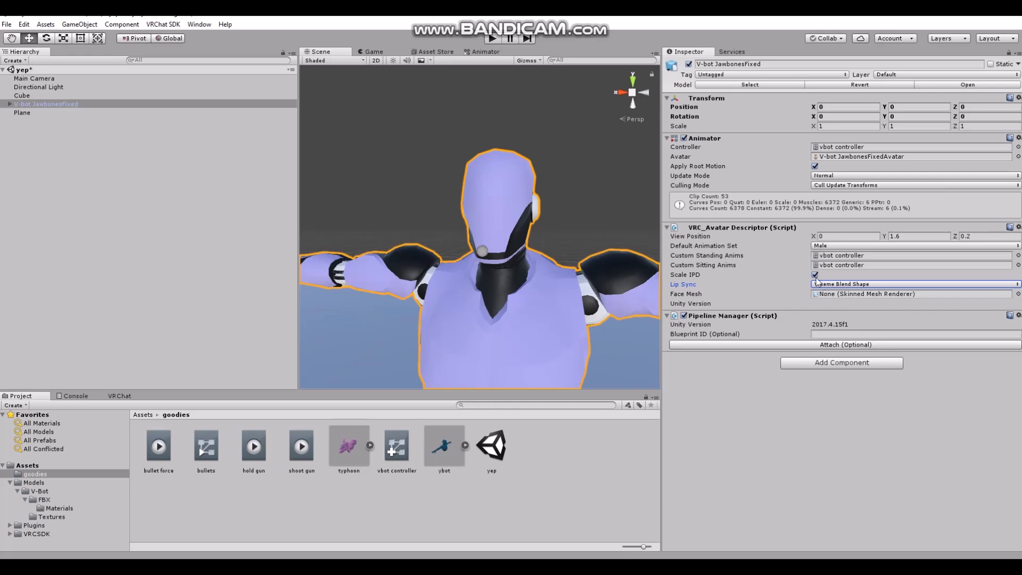
{"action": "left_click", "coordinate": [822, 284]}
{"action": "left_click", "coordinate": [826, 292]}
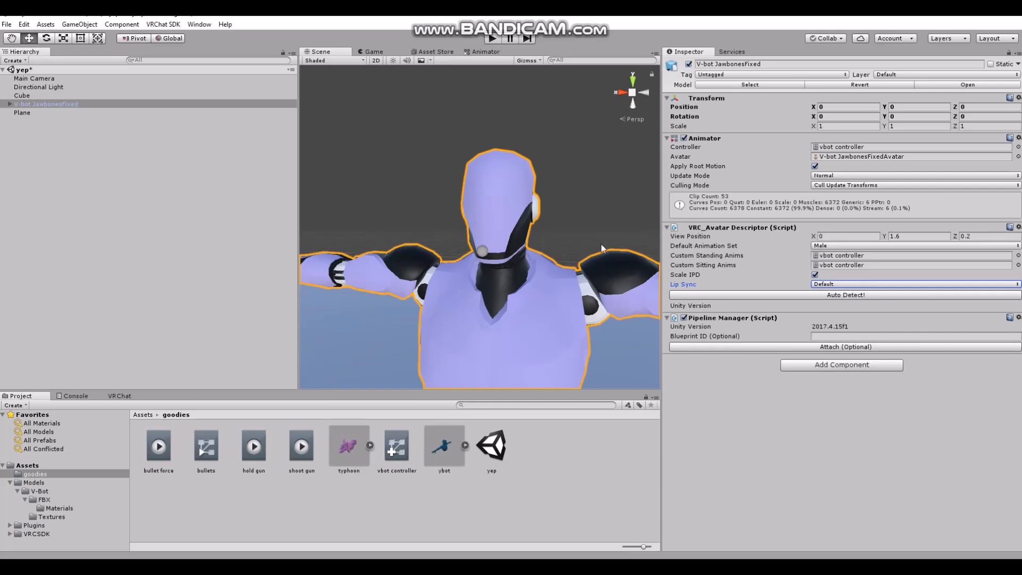
Set the avatar descriptor's View Position to 1.67 in Y and 0.13 in Z
{"action": "left_click", "coordinate": [901, 234]}
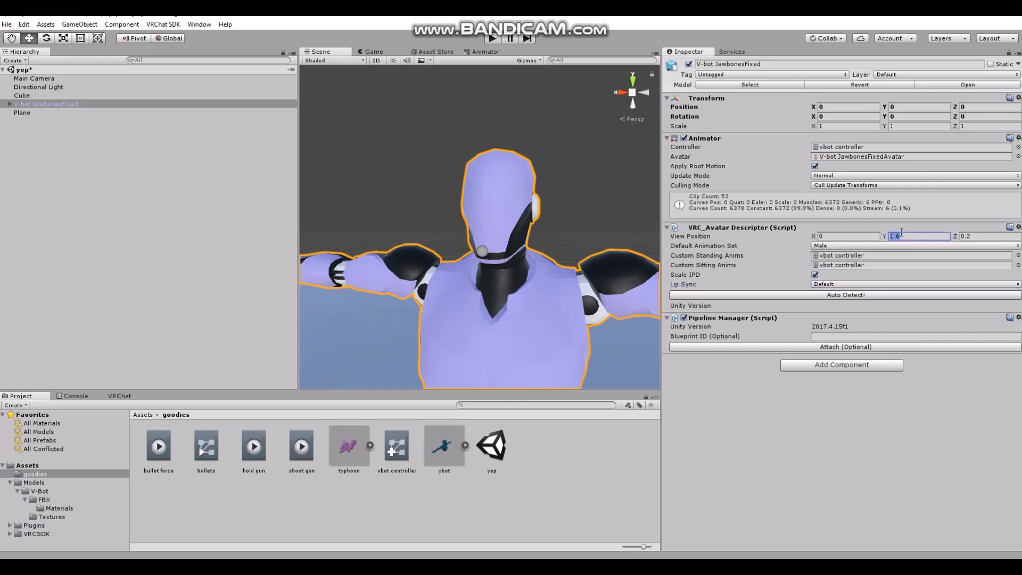
{"action": "type", "text": "1.7"}
{"action": "key", "text": "BackSpace"}
{"action": "type", "text": "64"}
{"action": "key", "text": "BackSpace"}
{"action": "type", "text": "7"}
{"action": "left_click", "coordinate": [973, 236]}
{"action": "type", "text": "0.13"}
Check the viewpoint against the avatar's head from the side and set the View Position's Y to 1.69
{"action": "scroll", "coordinate": [422, 250], "scroll_direction": "up", "scroll_amount": 5}
{"action": "right_click_drag", "start_coordinate": [451, 237], "coordinate": [417, 231]}
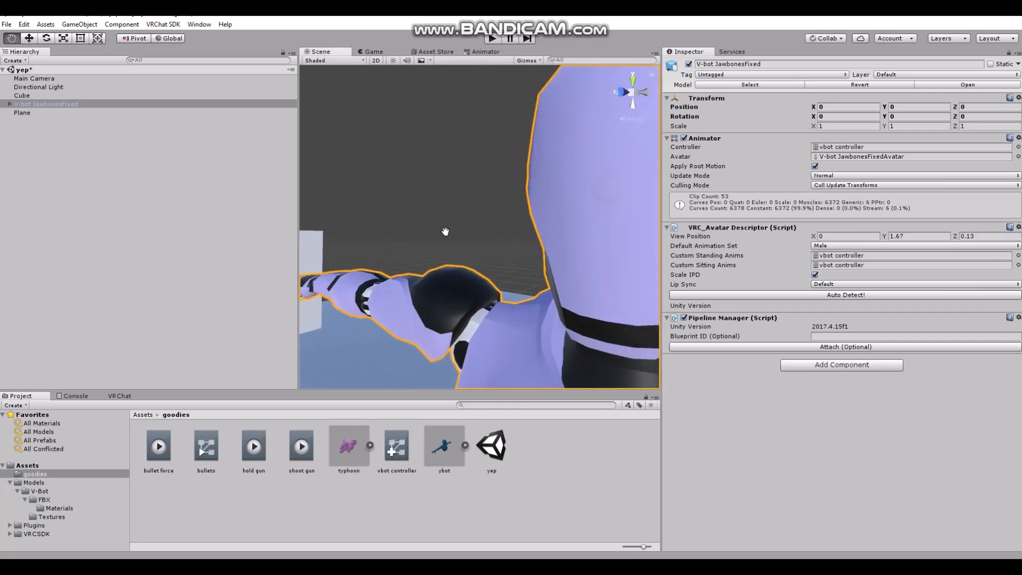
{"action": "middle_click_drag", "start_coordinate": [445, 231], "coordinate": [435, 232]}
{"action": "right_click_drag", "start_coordinate": [435, 232], "coordinate": [461, 208]}
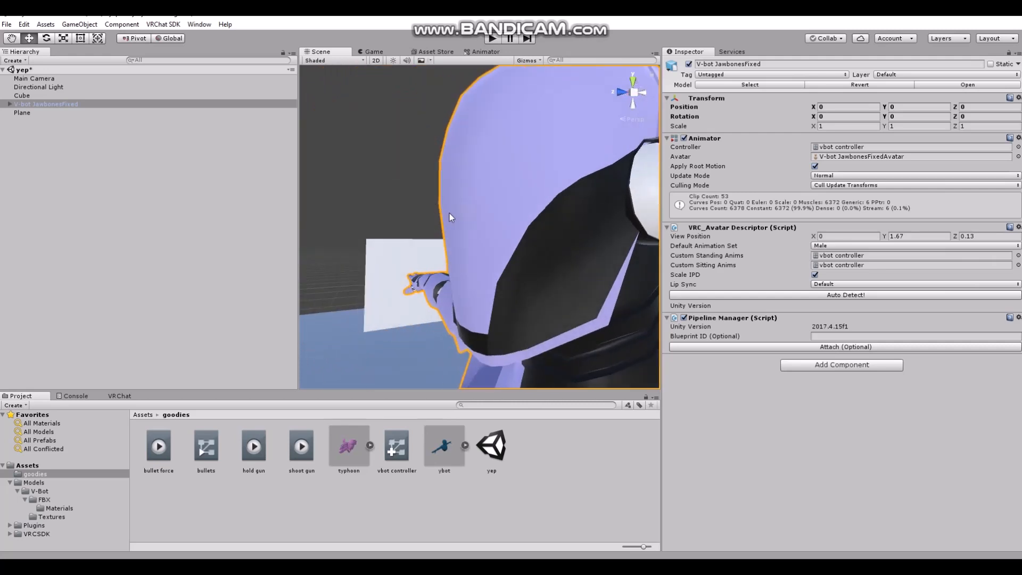
{"action": "scroll", "coordinate": [422, 277], "scroll_direction": "down", "scroll_amount": 5}
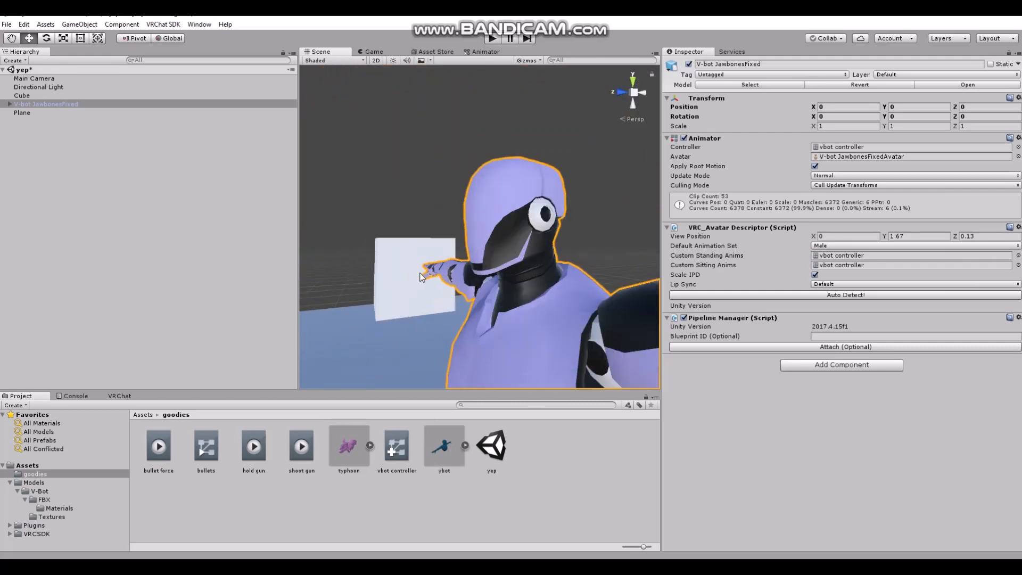
{"action": "left_click", "coordinate": [908, 237]}
{"action": "type", "text": "1.69"}
{"action": "right_click_drag", "start_coordinate": [376, 212], "coordinate": [410, 250]}
{"action": "scroll", "coordinate": [410, 253], "scroll_direction": "down", "scroll_amount": 5}
{"action": "scroll", "coordinate": [410, 255], "scroll_direction": "up", "scroll_amount": 2}
{"action": "middle_click_drag", "start_coordinate": [411, 255], "coordinate": [430, 257]}
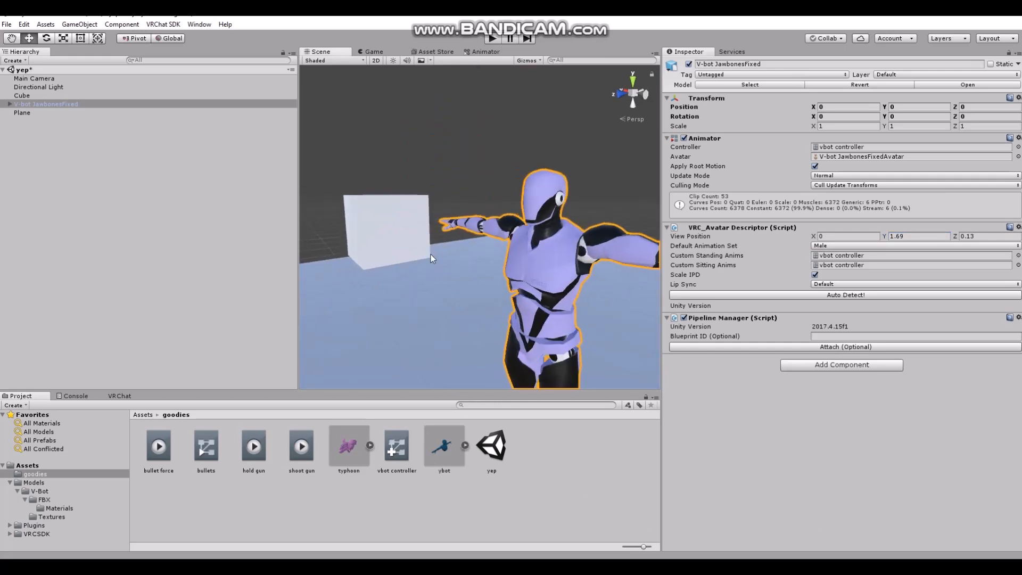
{"action": "right_click_drag", "start_coordinate": [430, 257], "coordinate": [495, 277]}
{"action": "middle_click_drag", "start_coordinate": [341, 291], "coordinate": [394, 280]}
{"action": "right_click_drag", "start_coordinate": [394, 279], "coordinate": [457, 276]}
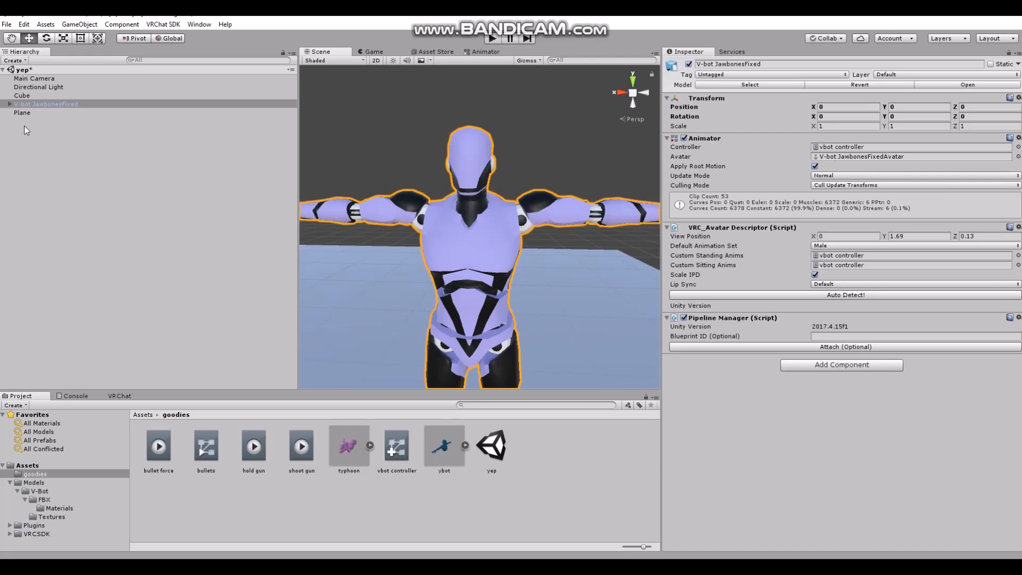
Review the V-bot avatar's publishing permissions, build options and performance notes in the VRChat SDK build controls
{"action": "left_click", "coordinate": [114, 396]}
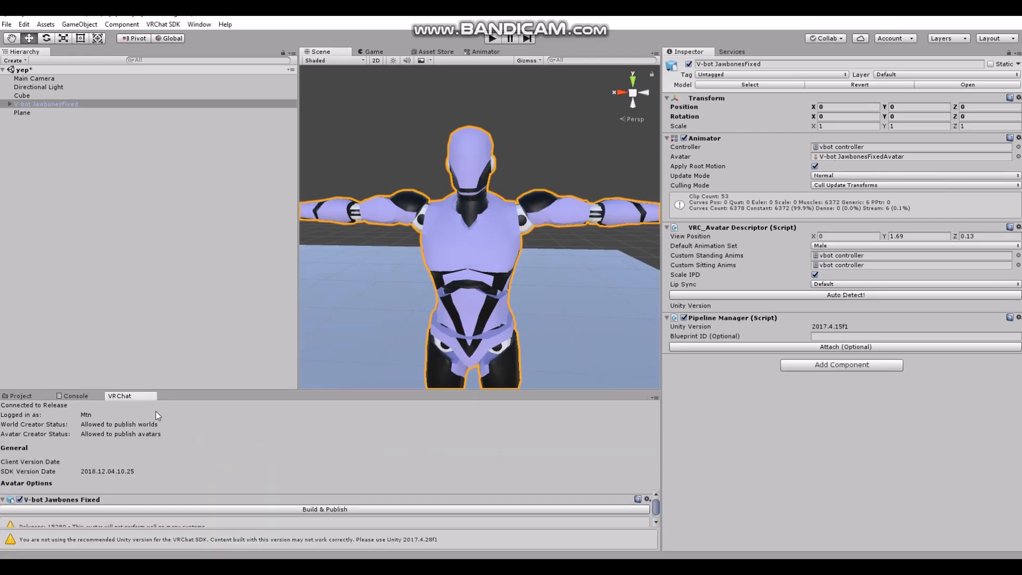
{"action": "scroll", "coordinate": [139, 516], "scroll_direction": "down", "scroll_amount": 1}
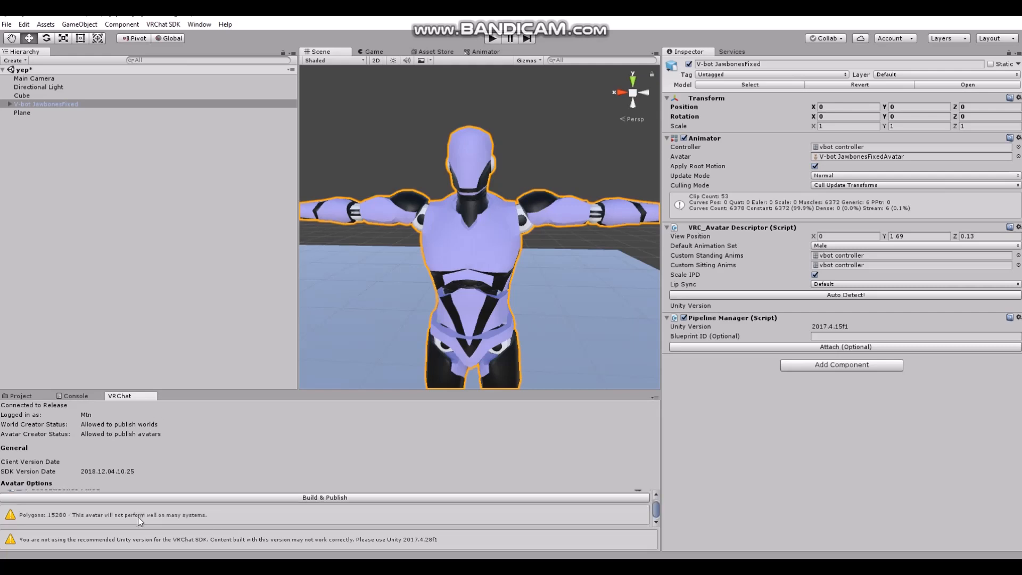
{"action": "scroll", "coordinate": [130, 518], "scroll_direction": "up", "scroll_amount": 1}
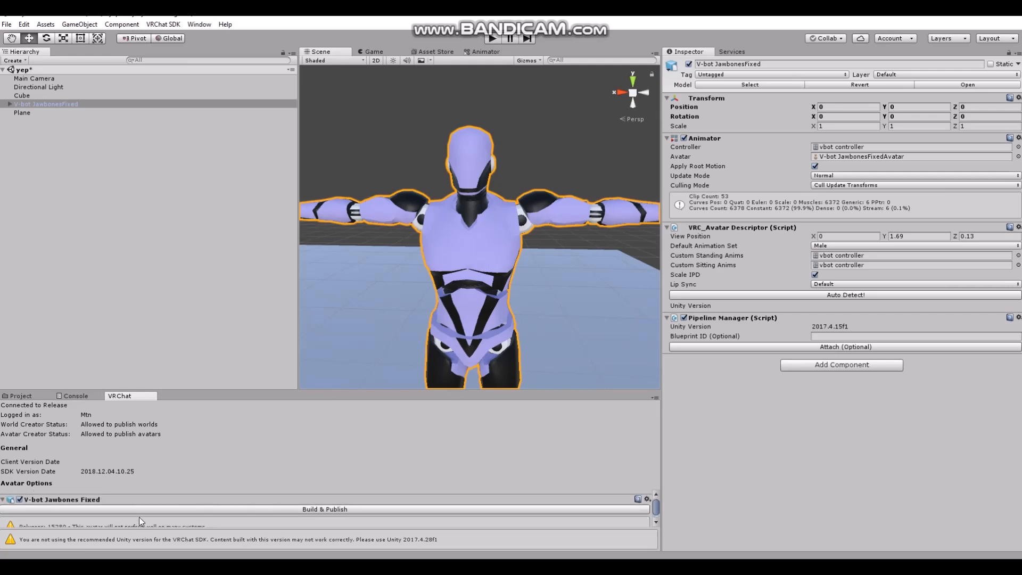
{"action": "left_click", "coordinate": [169, 24]}
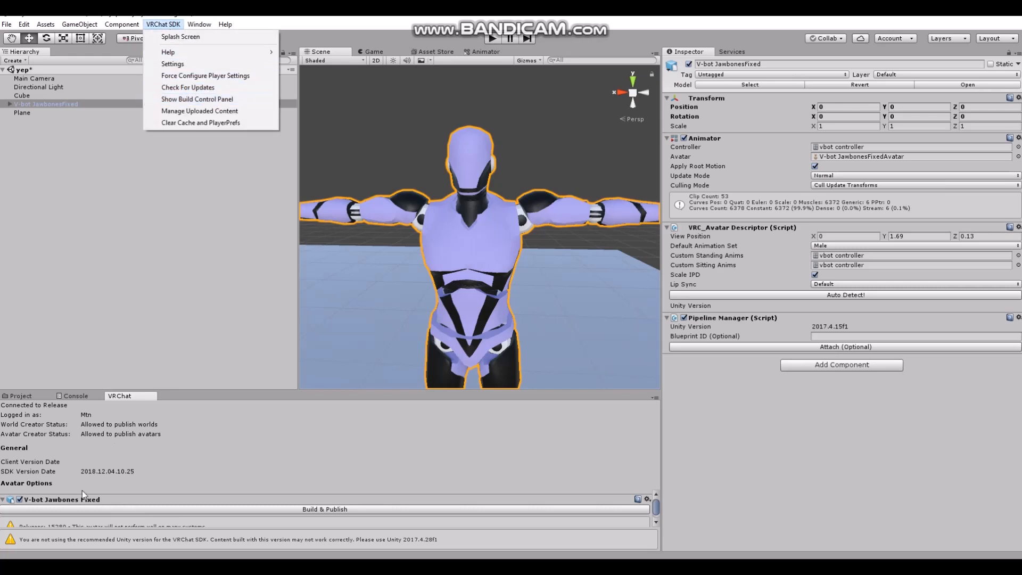
{"action": "left_click", "coordinate": [133, 247]}
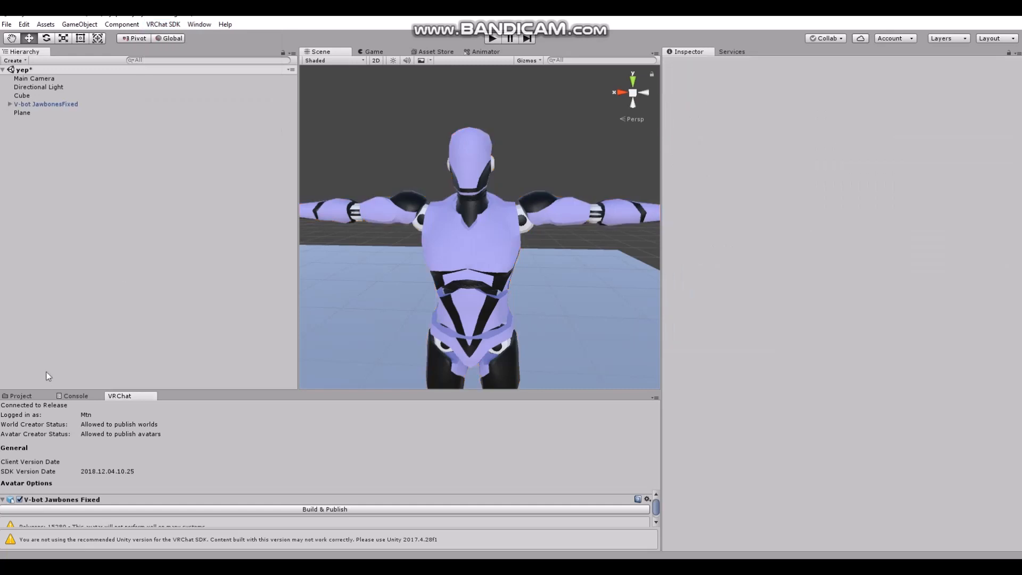
{"action": "left_click", "coordinate": [24, 395]}
{"action": "scroll", "coordinate": [440, 225], "scroll_direction": "down", "scroll_amount": 5}
{"action": "scroll", "coordinate": [441, 224], "scroll_direction": "up", "scroll_amount": 2}
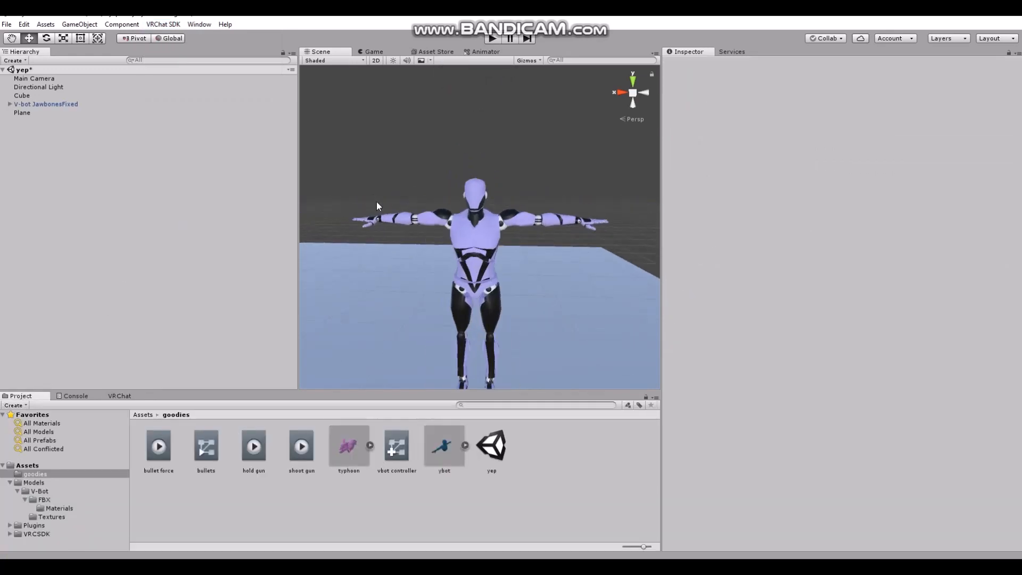
{"action": "right_click_drag", "start_coordinate": [376, 202], "coordinate": [379, 212]}
{"action": "middle_click_drag", "start_coordinate": [379, 212], "coordinate": [420, 246]}
{"action": "mouse_move", "coordinate": [420, 247]}
{"action": "right_mouse_down"}
{"action": "mouse_move", "coordinate": [348, 240]}
{"action": "mouse_move", "coordinate": [400, 244]}
{"action": "right_mouse_up"}
{"action": "scroll", "coordinate": [400, 244], "scroll_direction": "down", "scroll_amount": 3}
{"action": "middle_click_drag", "start_coordinate": [388, 207], "coordinate": [396, 258]}
{"action": "right_click_drag", "start_coordinate": [320, 219], "coordinate": [339, 232]}
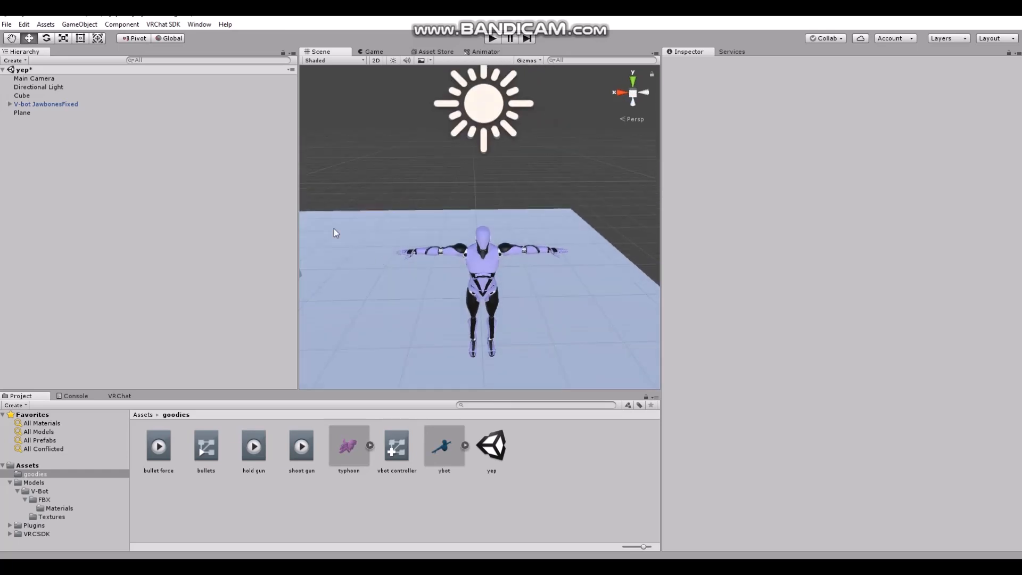